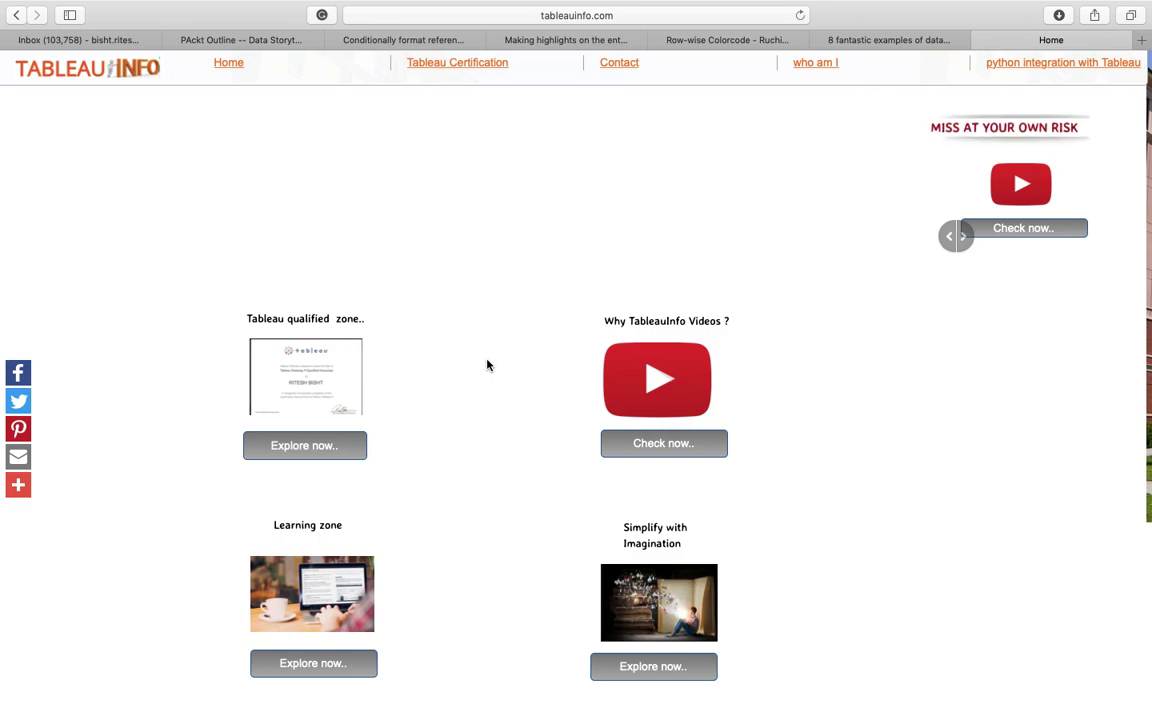
# Advance the Keynote deck from Who am I to the Subscribe Now slide, then return to Safari.
pyautogui.press('super+Tab')
pyautogui.press('super+Tab')
pyautogui.press('super+Tab')
pyautogui.press('super+Tab')
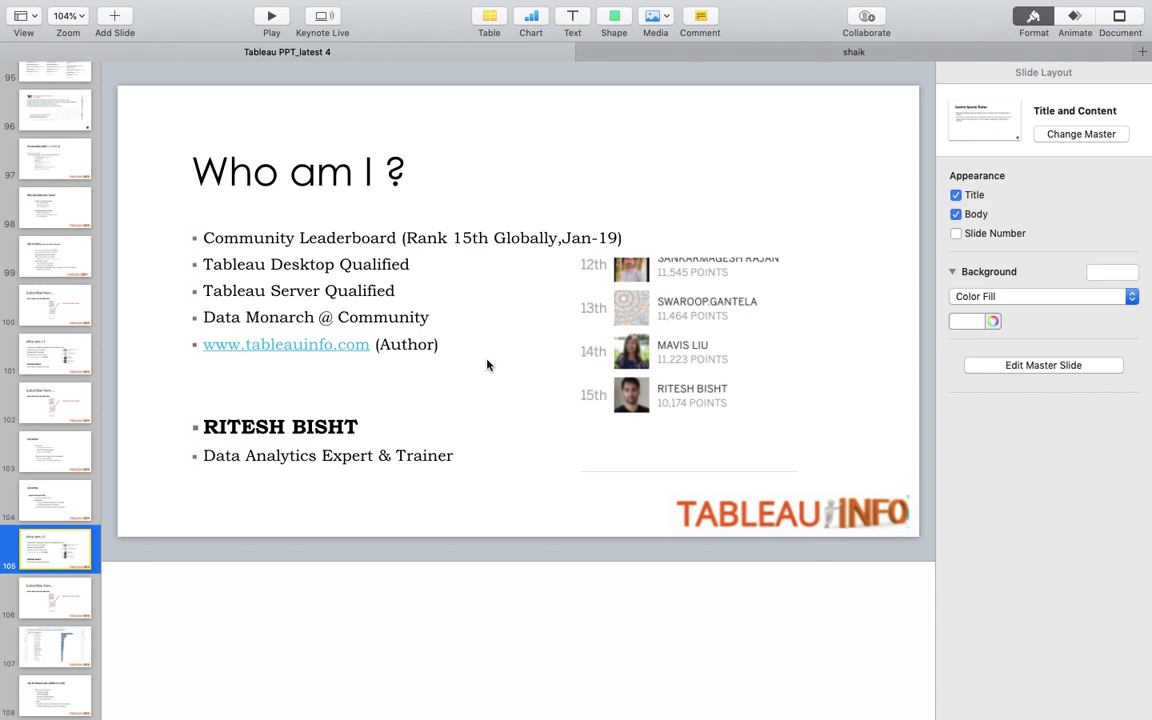
pyautogui.press('Down')
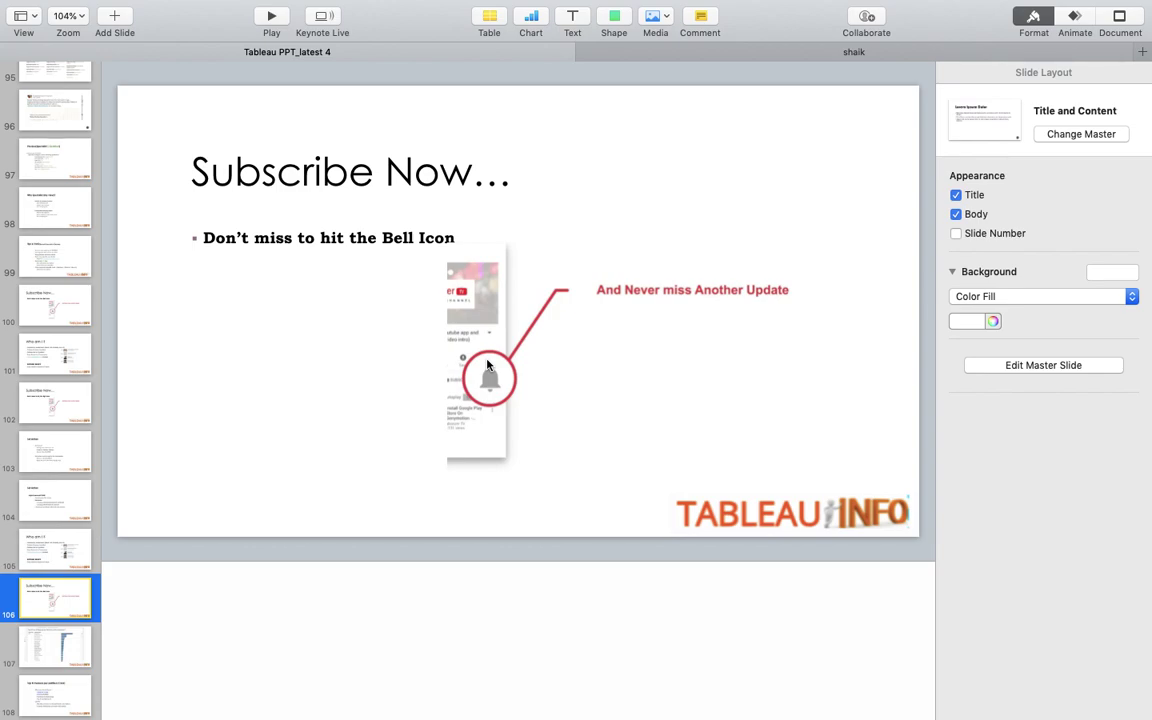
pyautogui.press('super+Tab')
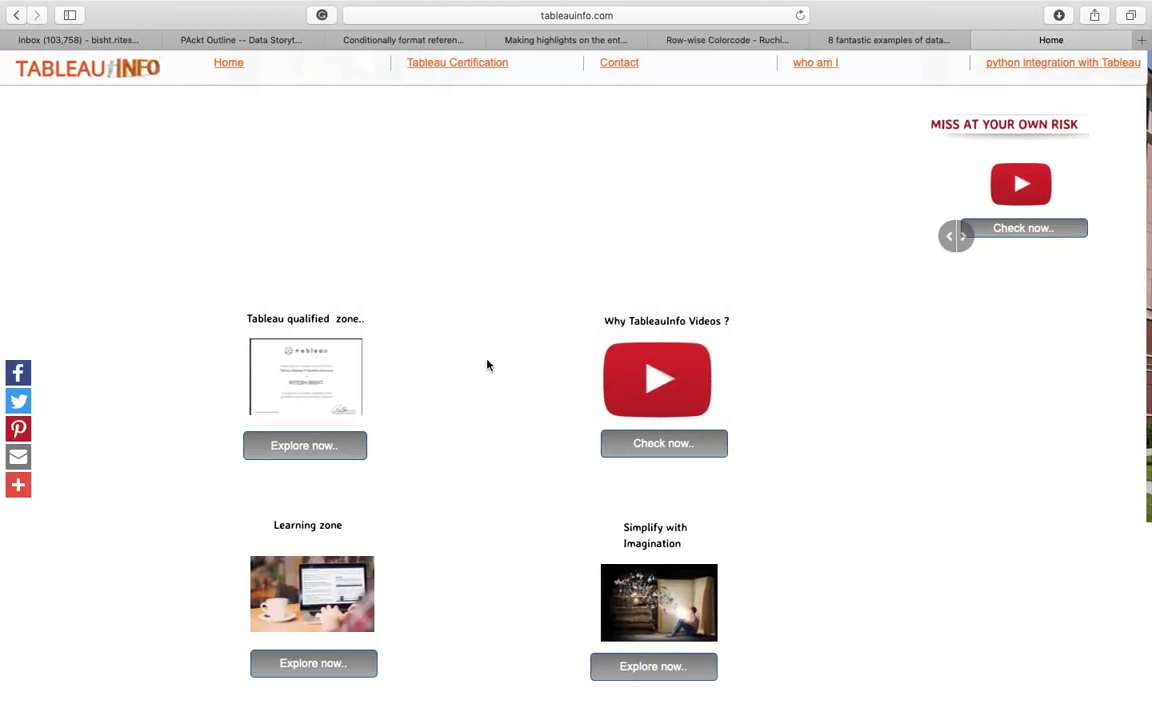
# Bring Tableau Desktop forward on Sheet 2's green/blue Customer Name and Profit table.
pyautogui.press('super+Tab')
pyautogui.press('super+Tab')
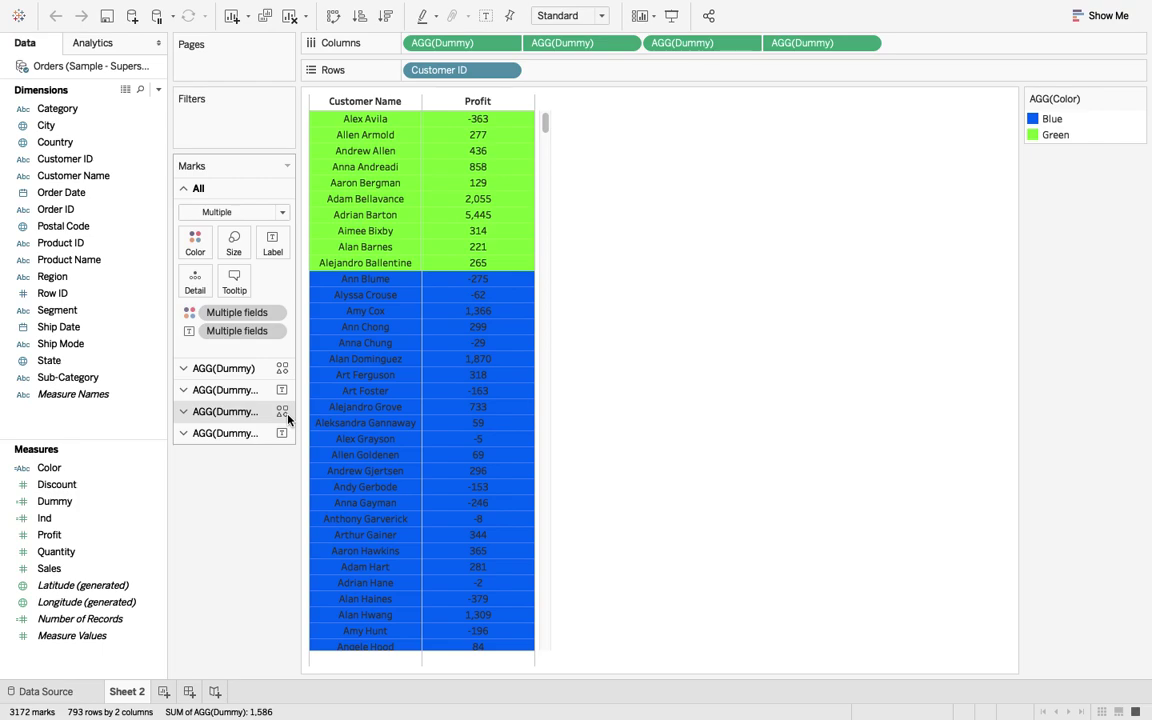
# Build Sheet 3 with Customer Name on Rows and Profit on both Text and Color.
pyautogui.click(163, 691)
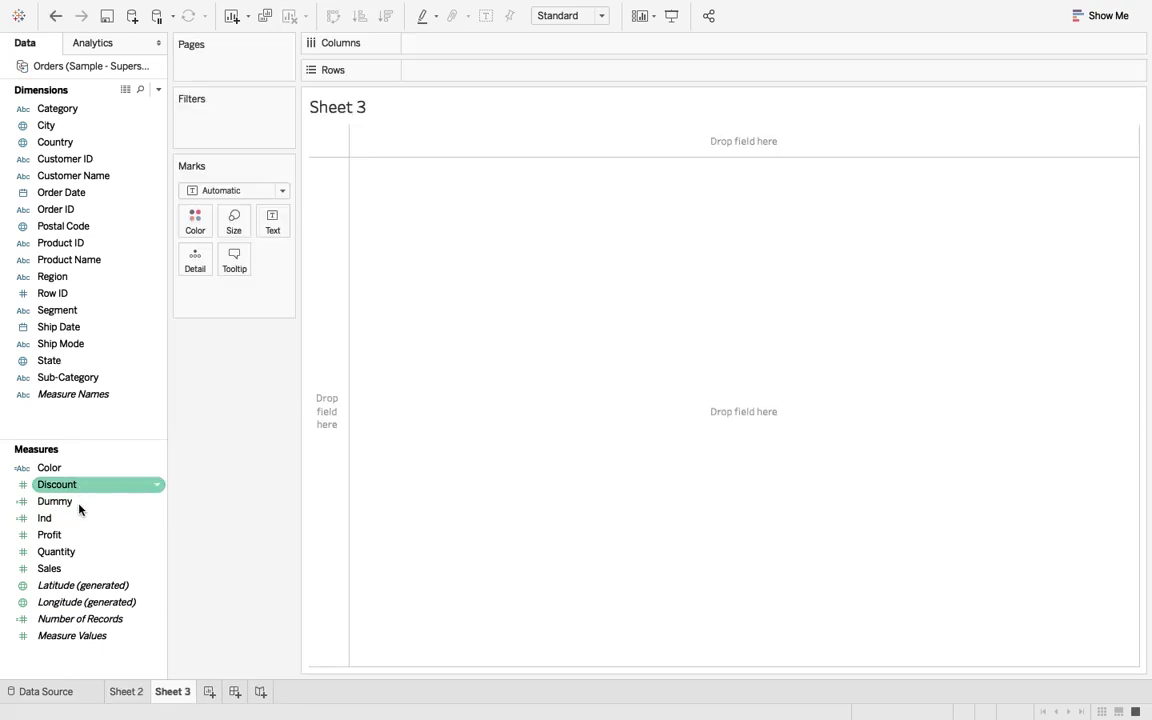
pyautogui.moveTo(80, 537); pyautogui.dragTo(272, 224)
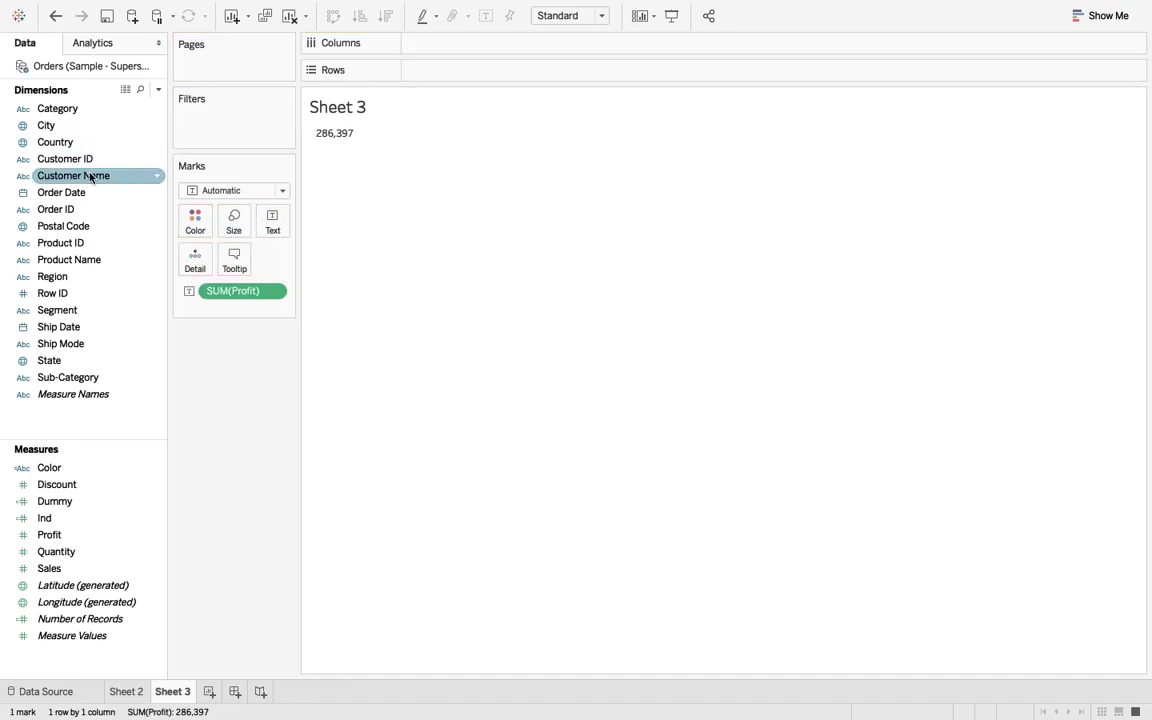
pyautogui.moveTo(95, 175); pyautogui.dragTo(440, 77)
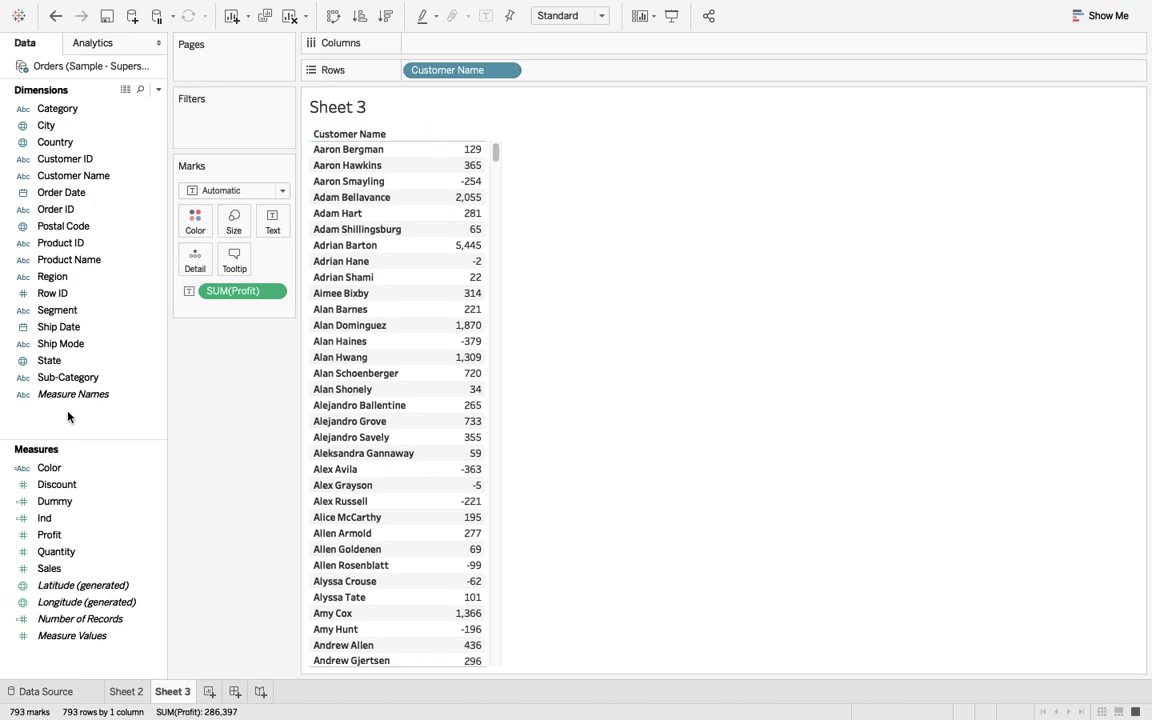
pyautogui.moveTo(60, 535); pyautogui.dragTo(194, 227)
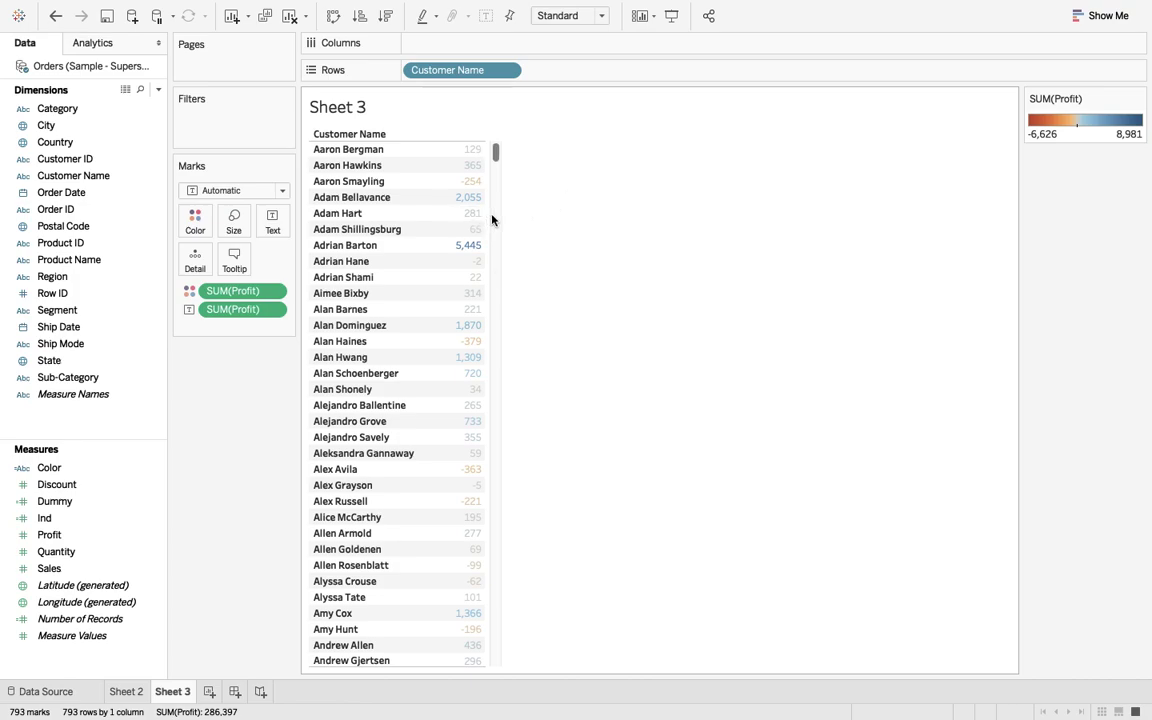
# Review the finished table on Sheet 2, then add a new blank Sheet 4.
pyautogui.click(136, 696)
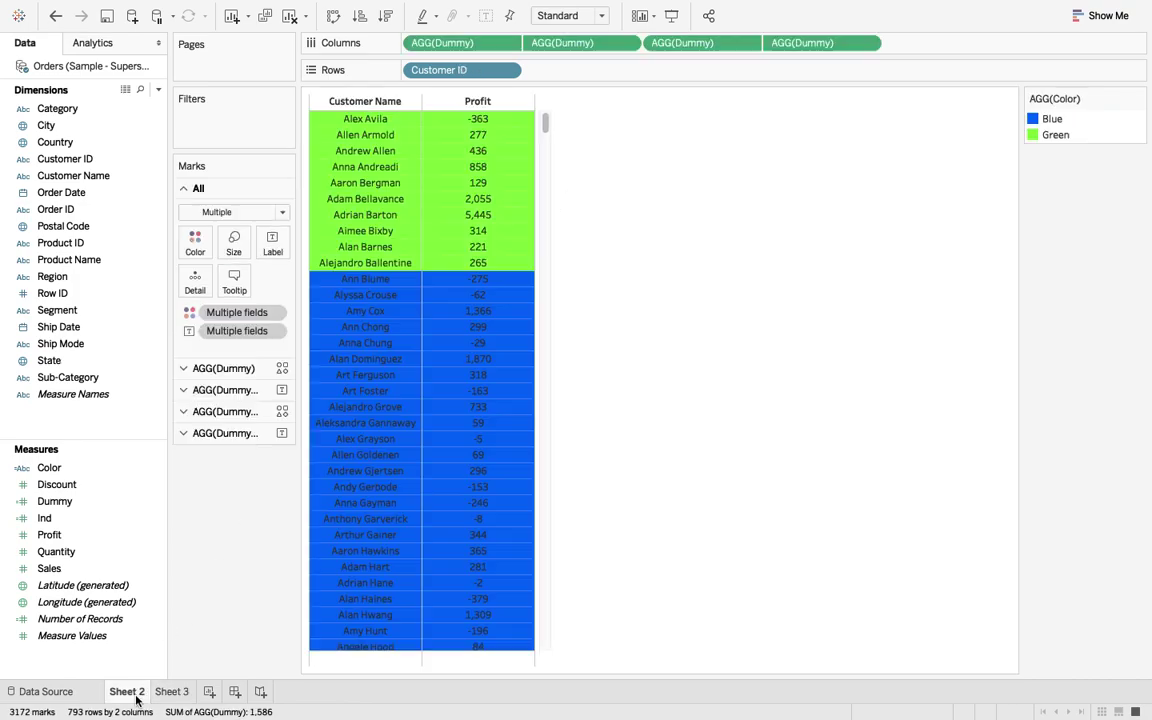
pyautogui.moveTo(368, 216)
pyautogui.moveTo(442, 277)
pyautogui.click(209, 692)
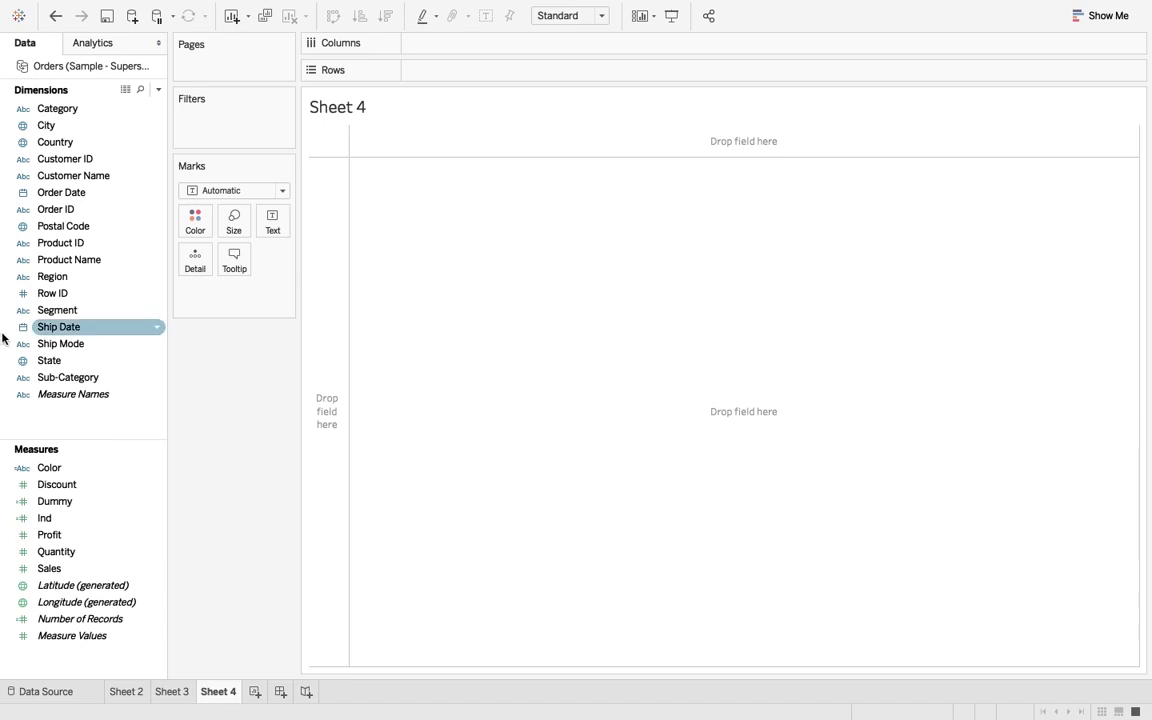
pyautogui.click(142, 95)
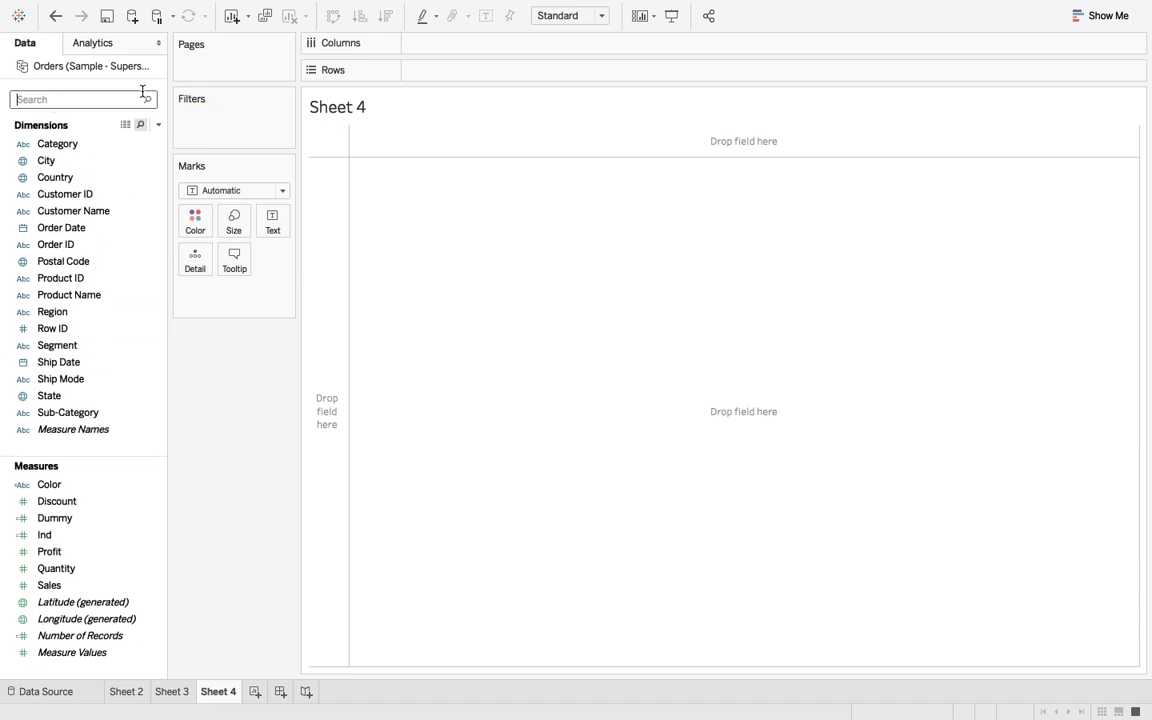
pyautogui.write('dumm')
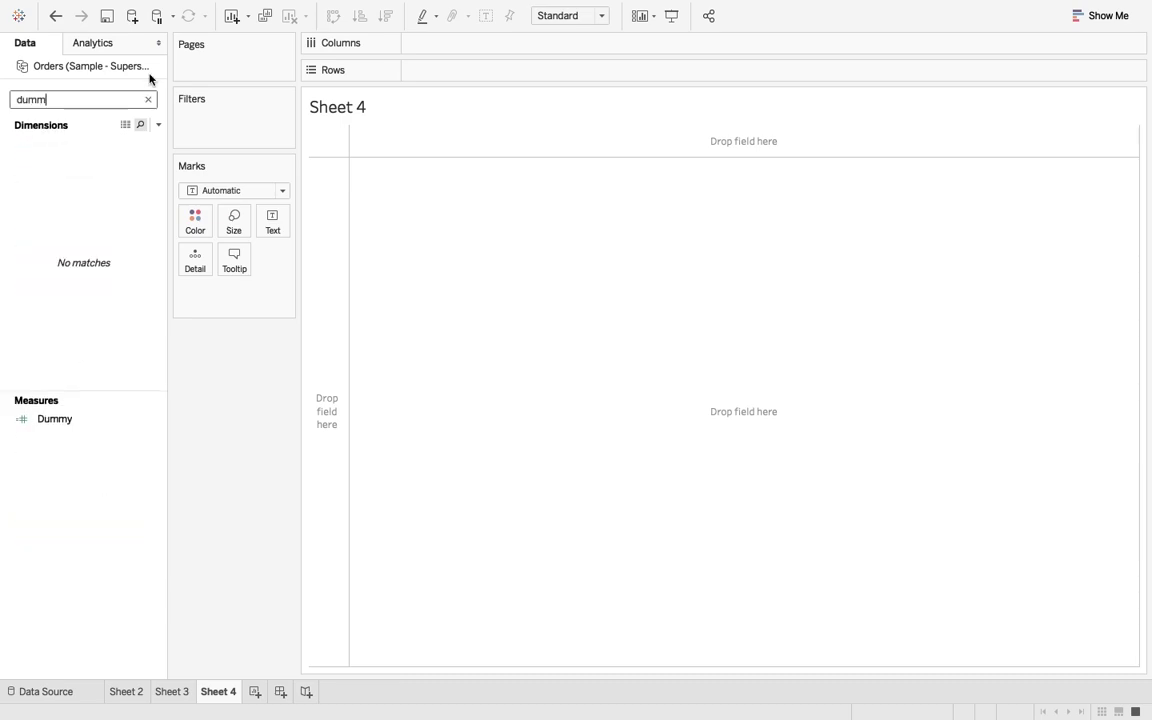
pyautogui.rightClick(97, 422)
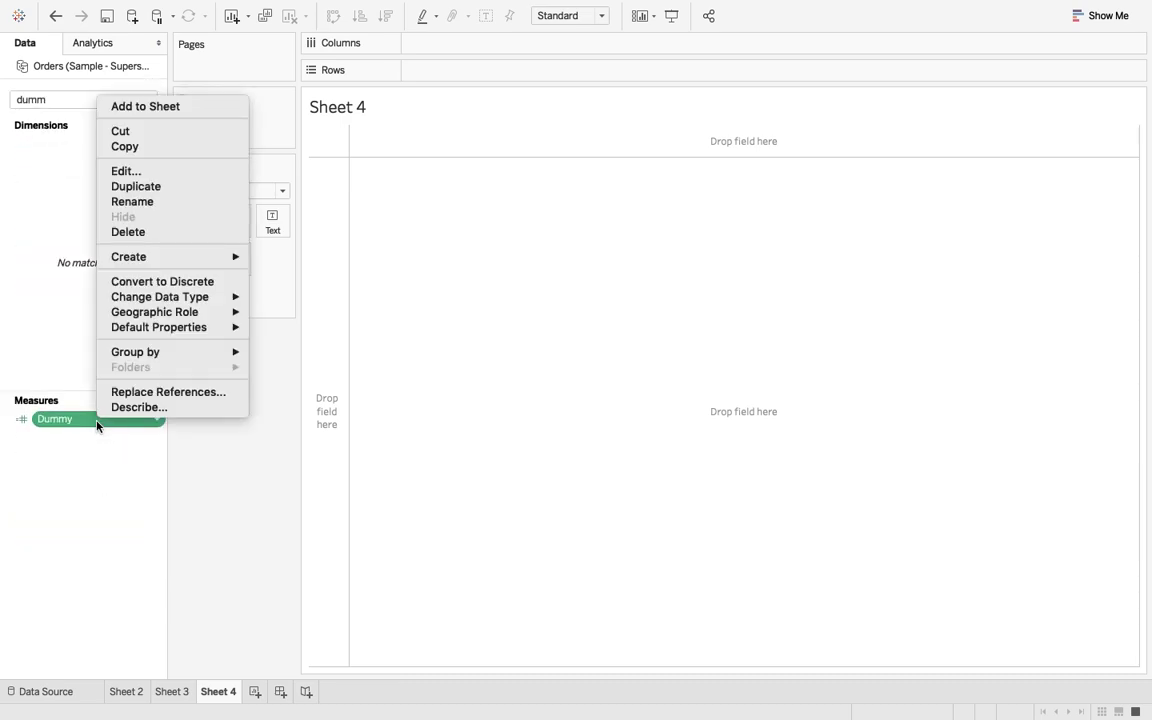
pyautogui.click(142, 174)
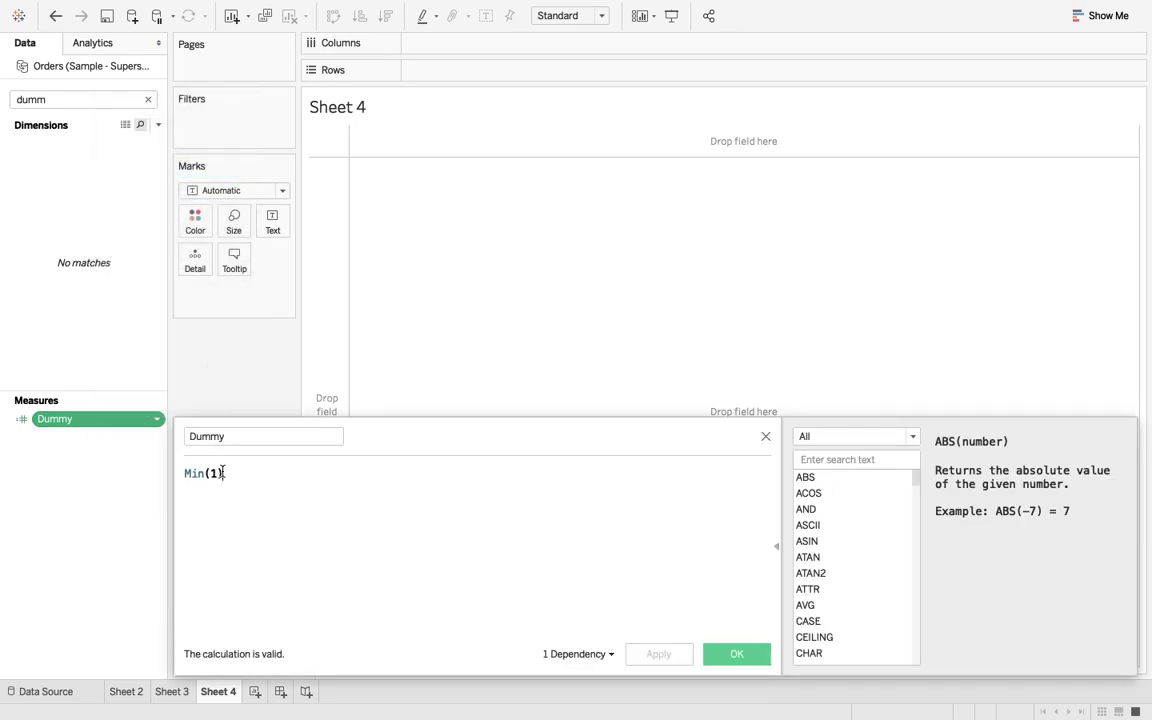
pyautogui.click(737, 655)
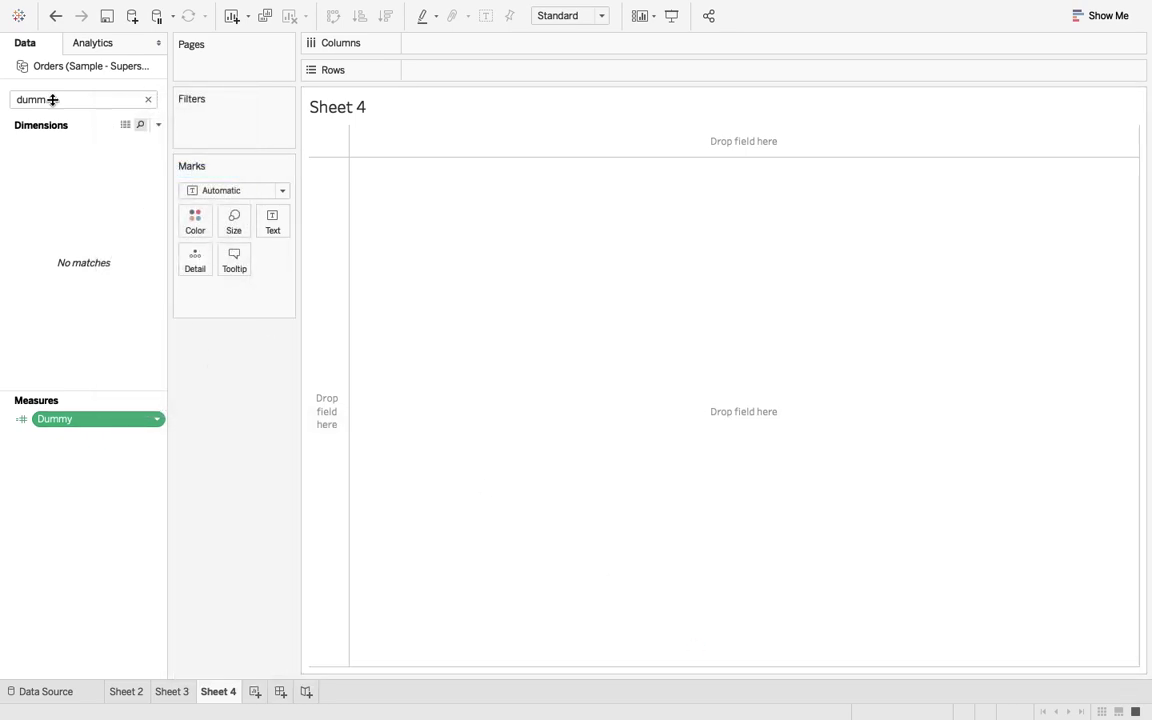
# Place the Dummy measure on Columns four times, moving the Rows copies over to Columns.
pyautogui.press('BackSpace')
pyautogui.press('BackSpace')
pyautogui.press('BackSpace')
pyautogui.press('BackSpace')
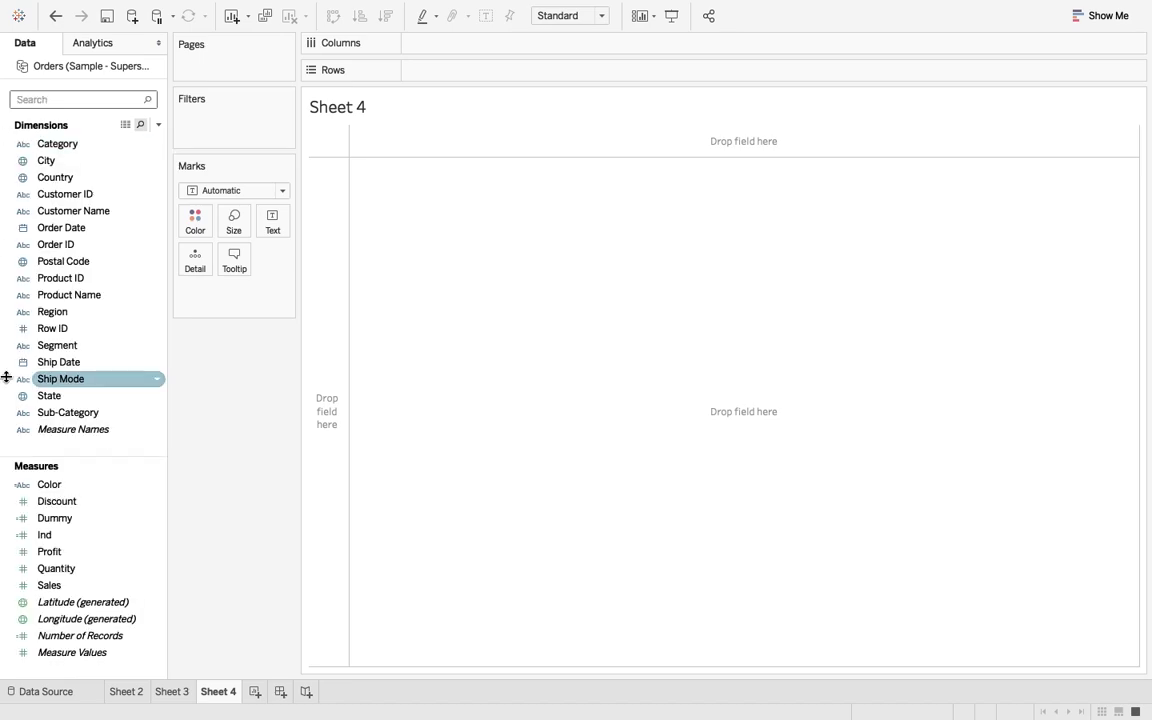
pyautogui.write('dum')
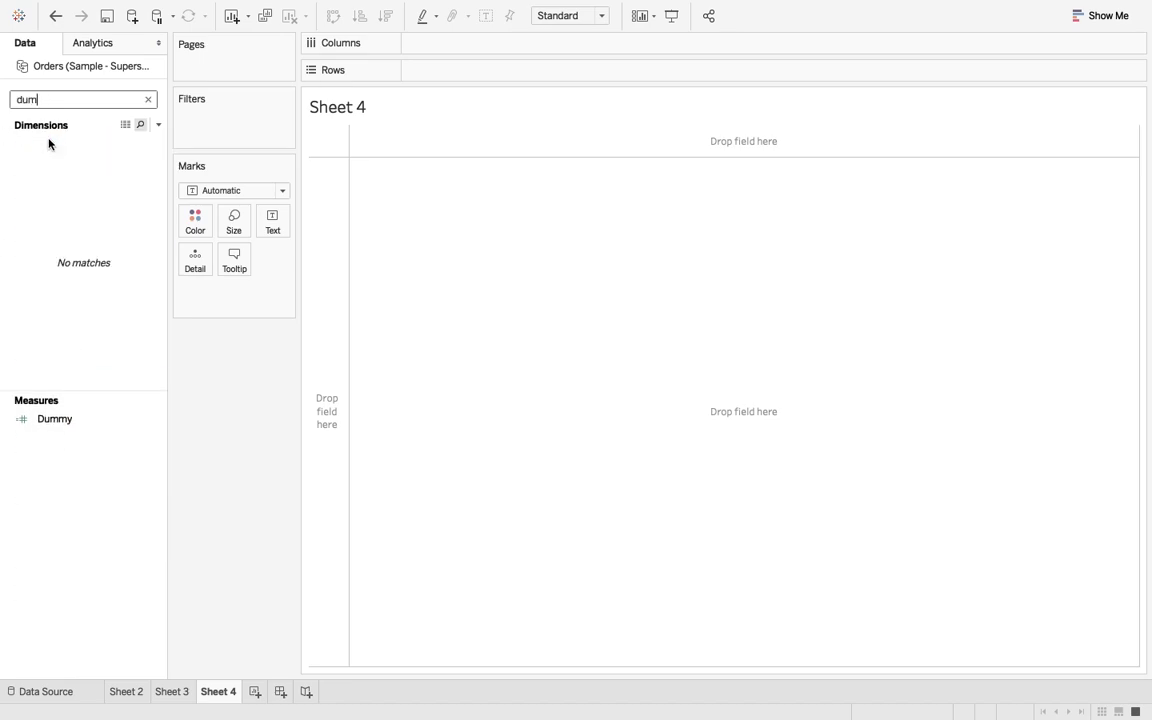
pyautogui.moveTo(94, 425); pyautogui.dragTo(450, 49)
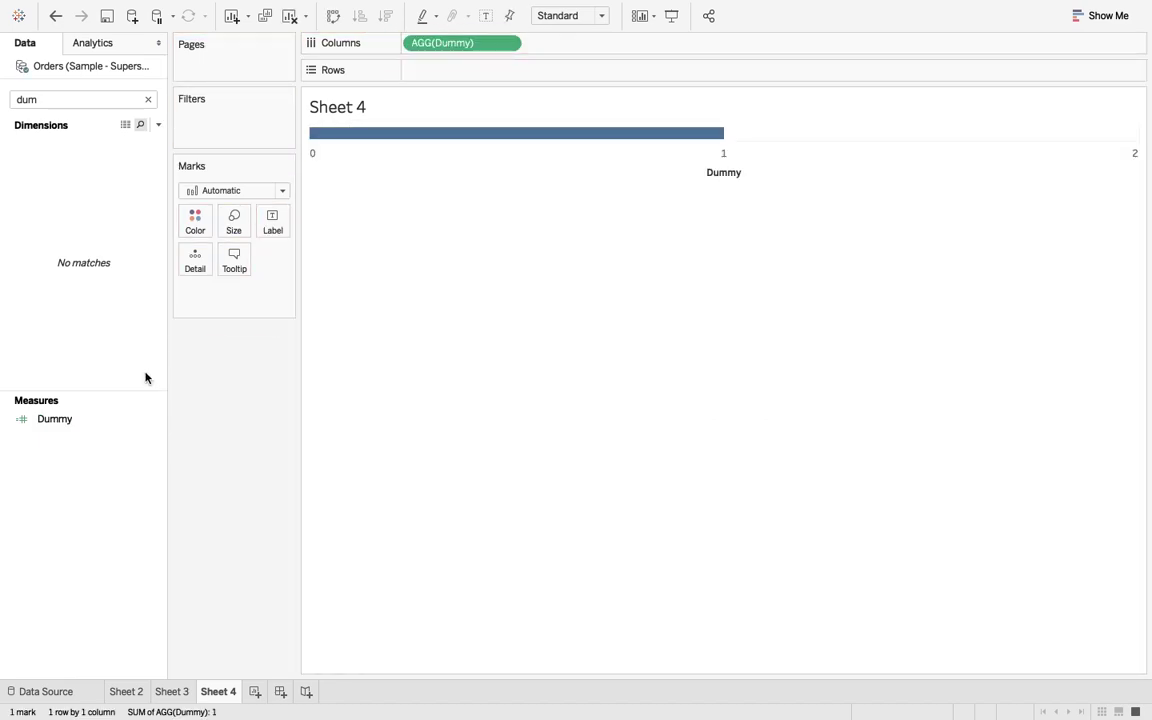
pyautogui.doubleClick(82, 421)
pyautogui.doubleClick(82, 421)
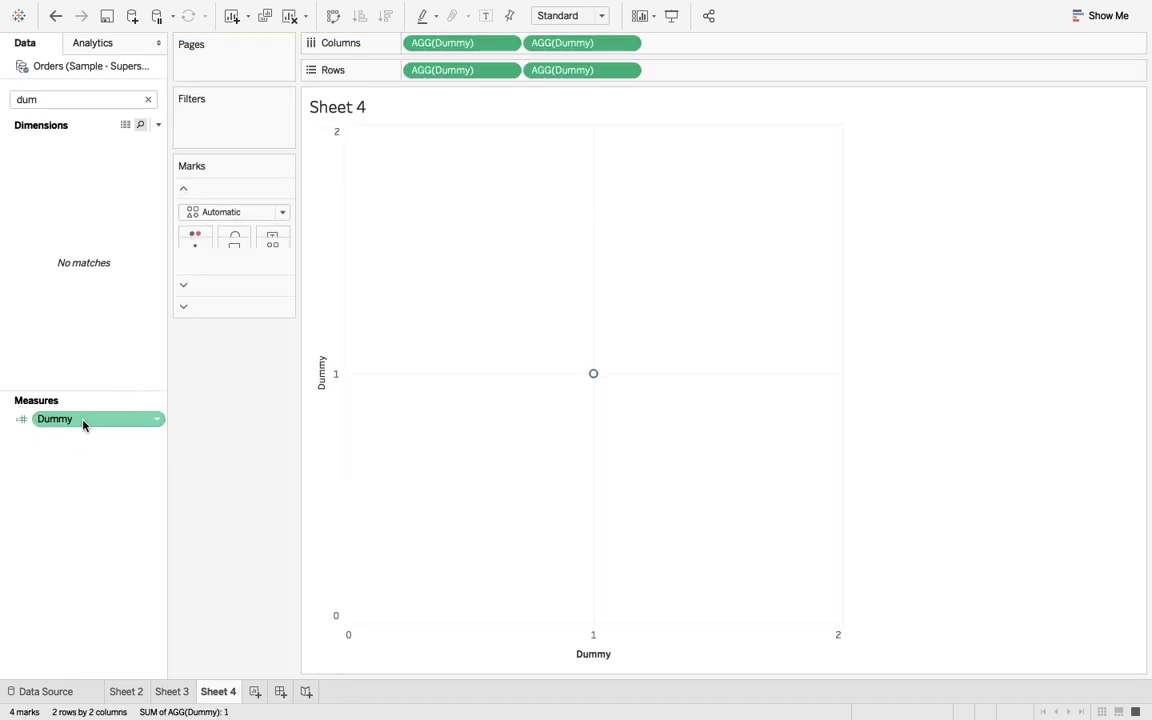
pyautogui.moveTo(489, 72); pyautogui.dragTo(745, 45)
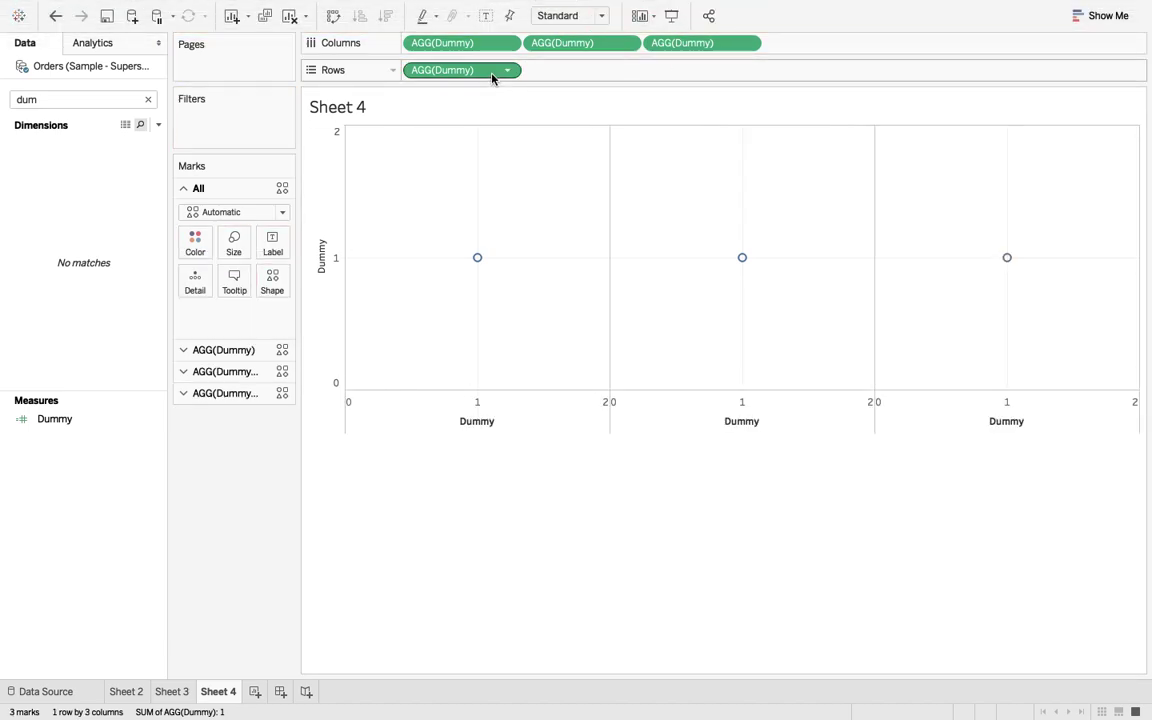
pyautogui.moveTo(490, 72); pyautogui.dragTo(884, 46)
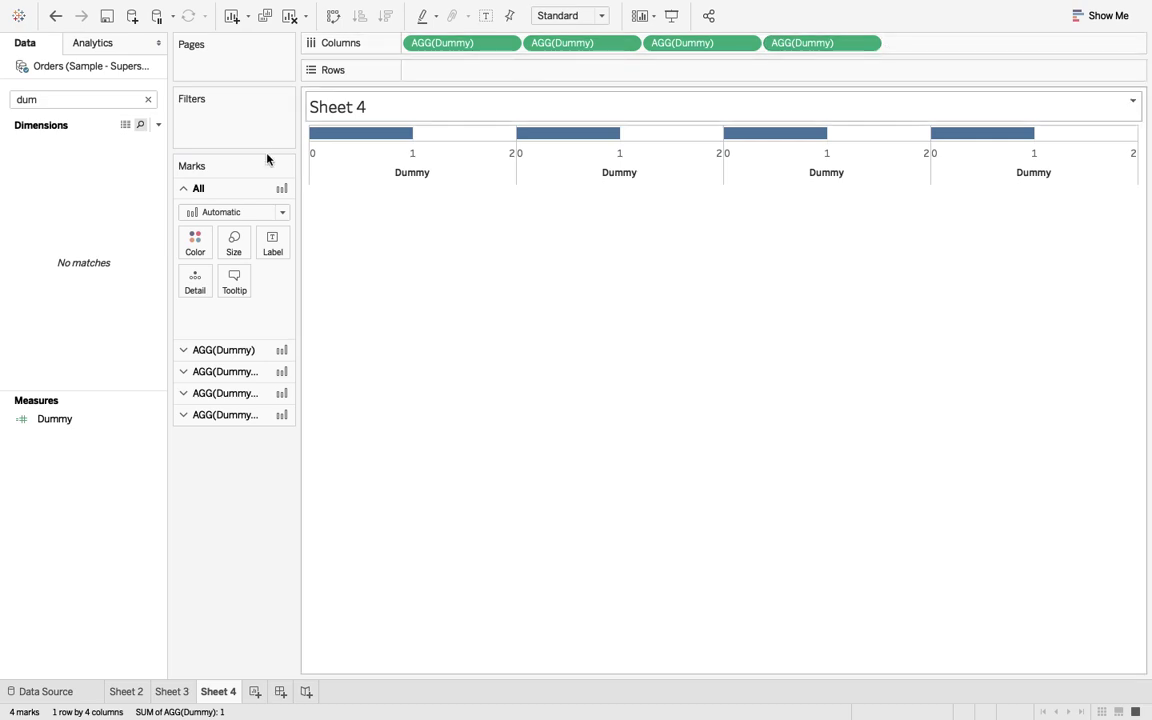
# Add Customer ID to Rows so each customer gets its own row of Dummy bars.
pyautogui.doubleClick(61, 101)
pyautogui.press('BackSpace')
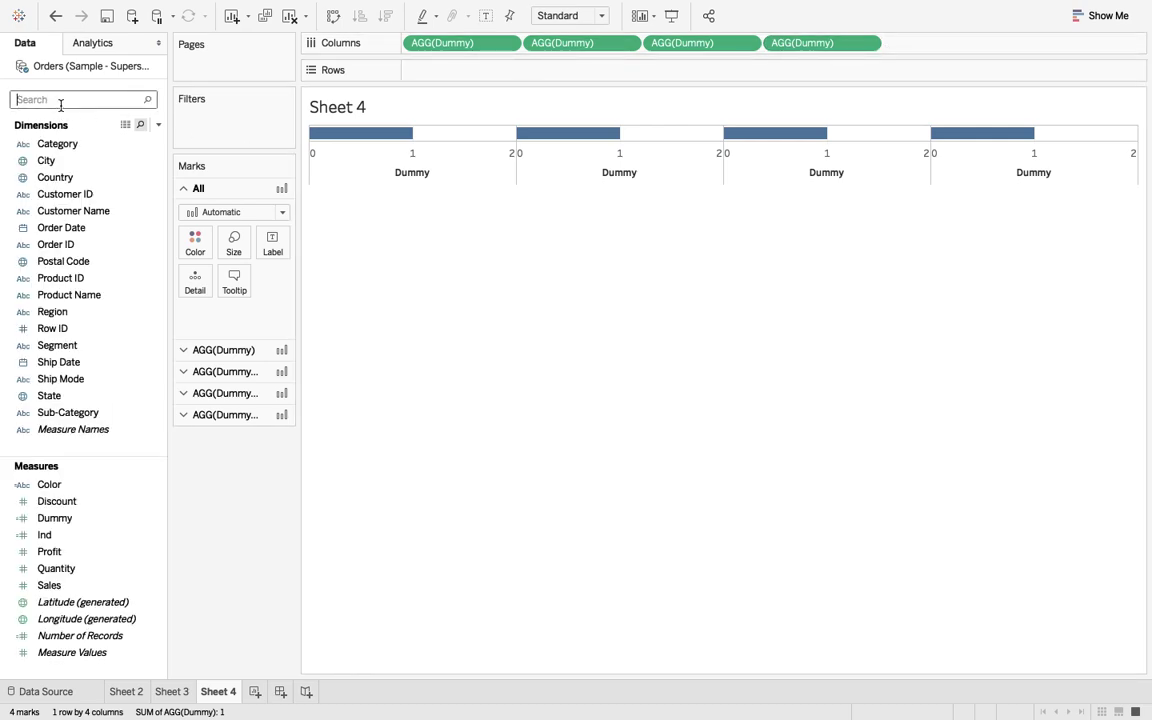
pyautogui.write('custom')
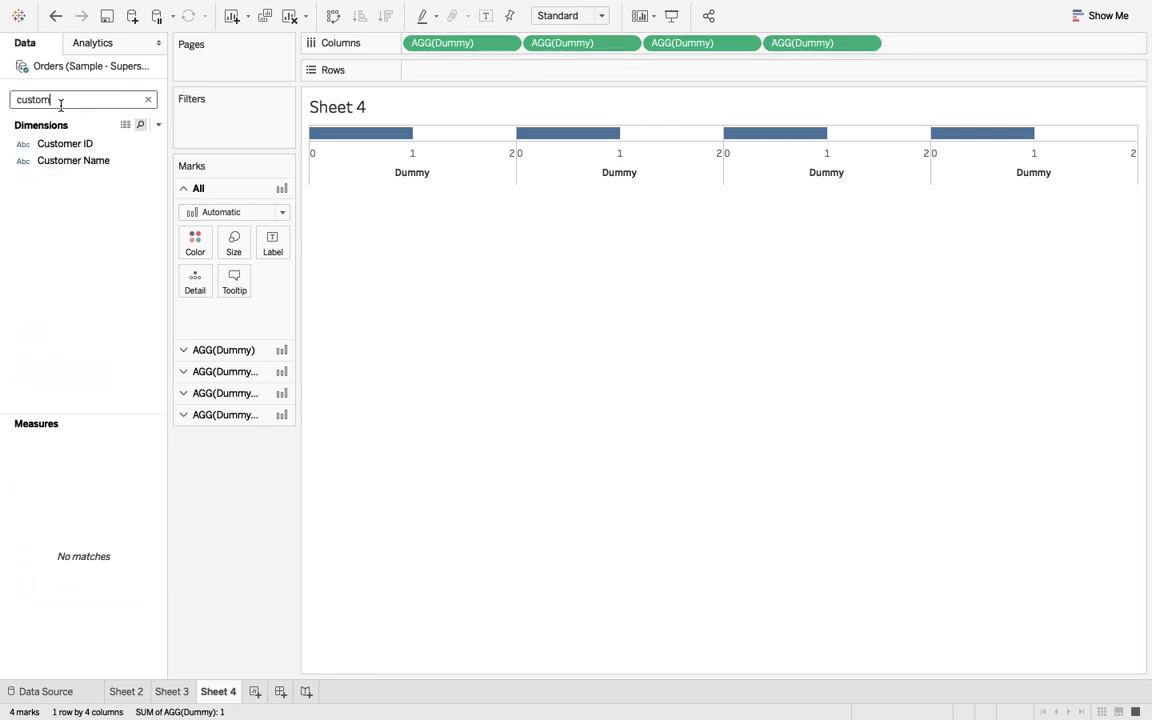
pyautogui.click(80, 162)
pyautogui.moveTo(86, 145); pyautogui.dragTo(466, 67)
# Turn off Show Header for Customer ID and clear the field search.
pyautogui.click(508, 70)
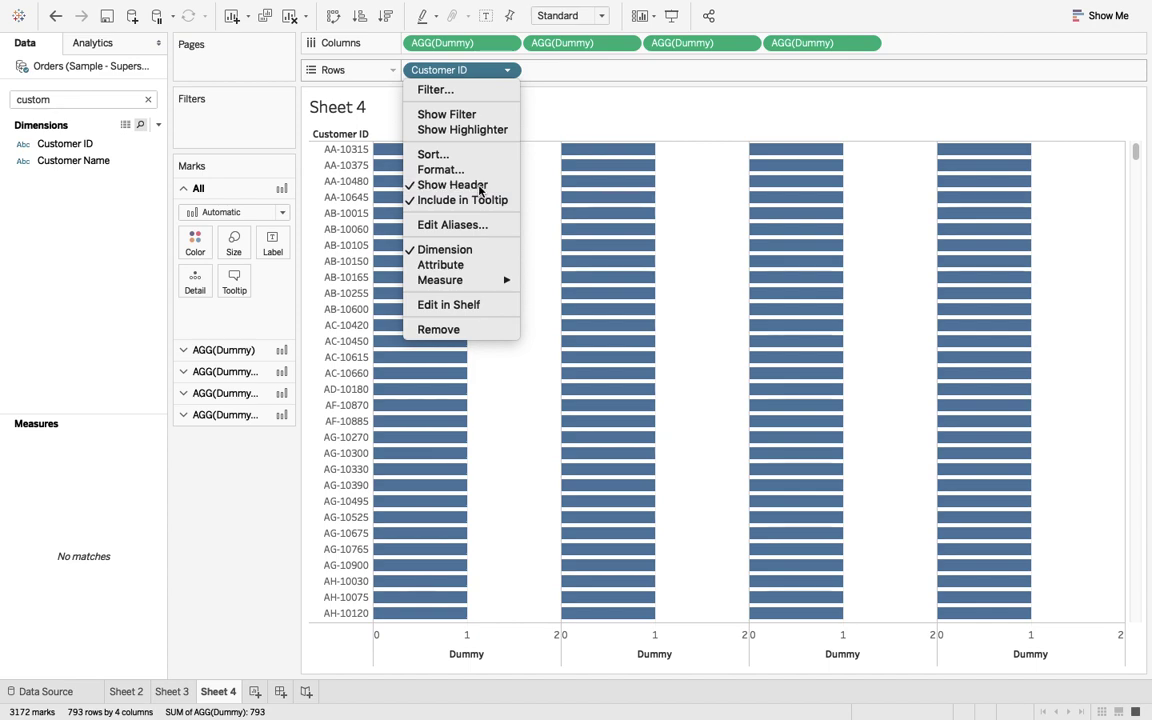
pyautogui.click(479, 186)
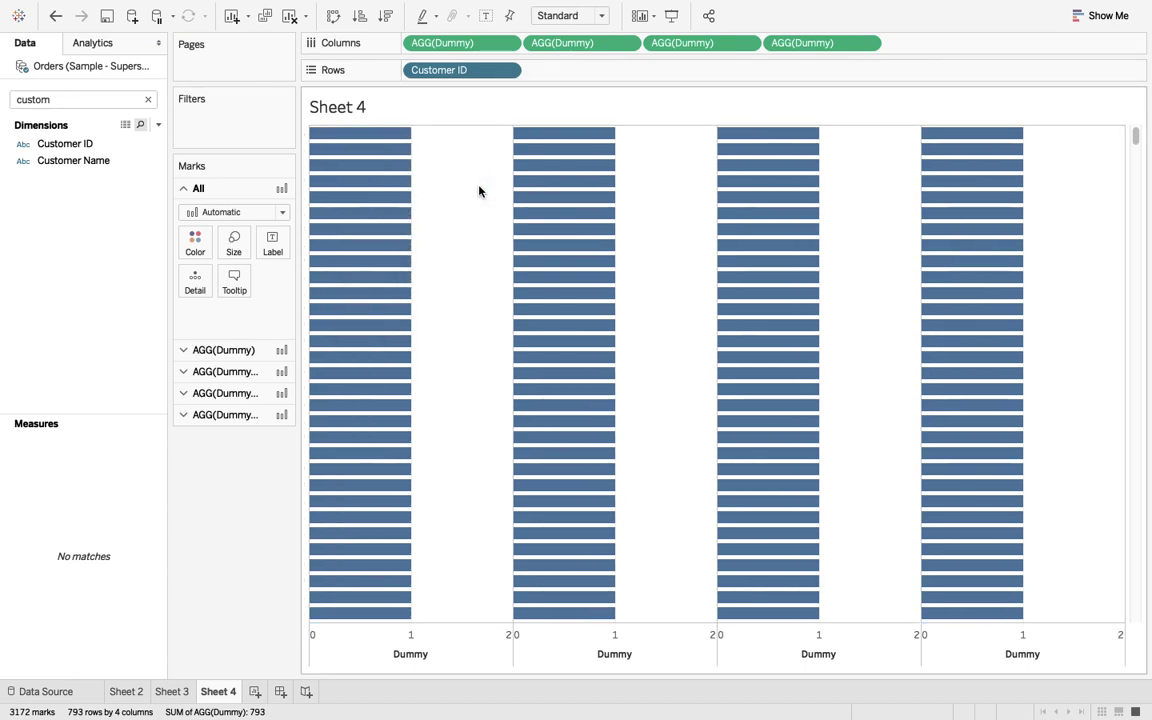
pyautogui.doubleClick(57, 98)
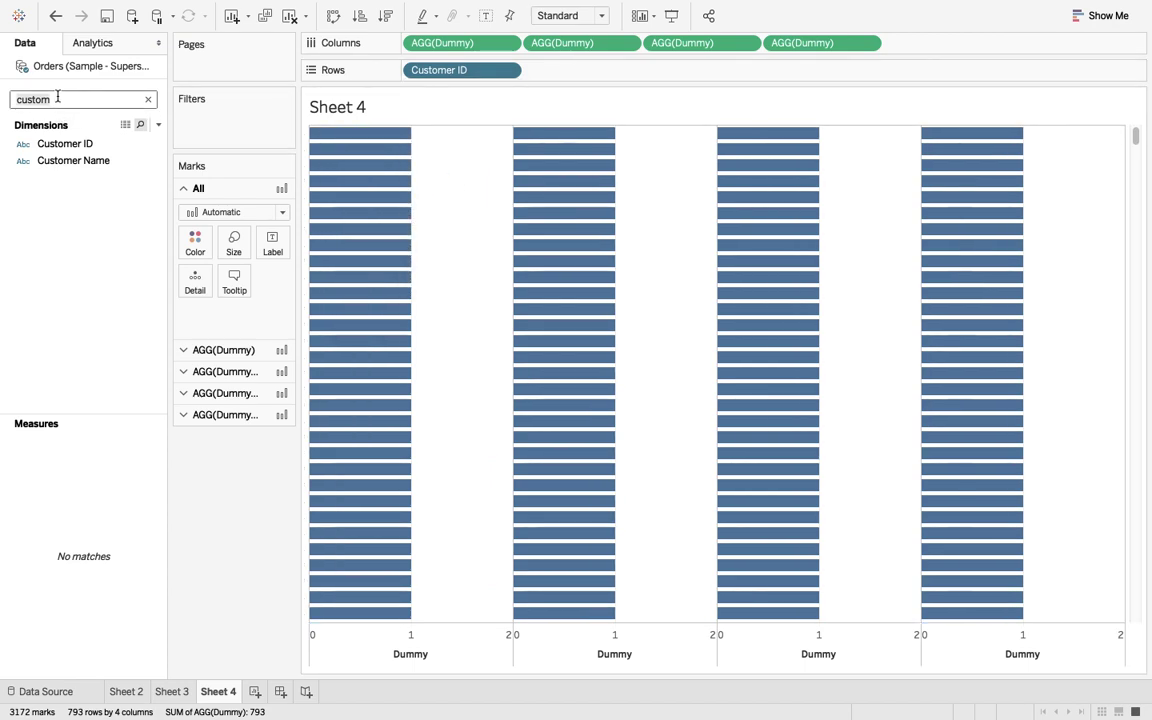
pyautogui.press('BackSpace')
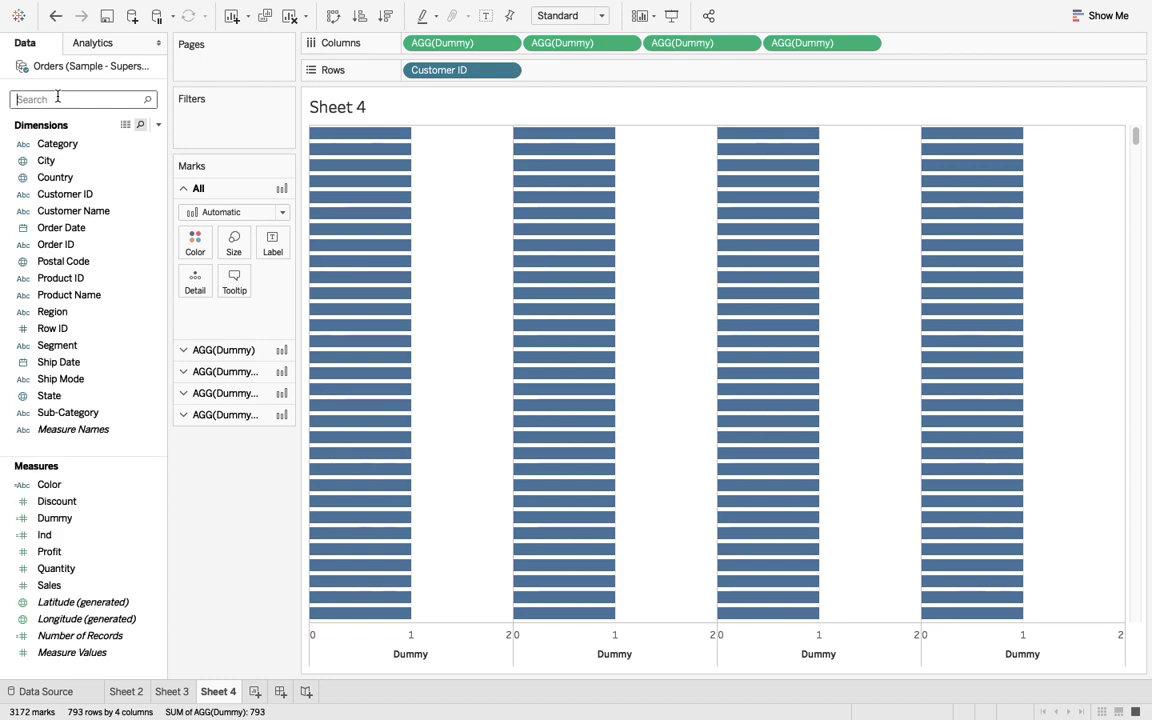
# Return to Sheet 2 and select the Color calculated field in the Data pane.
pyautogui.write('color')
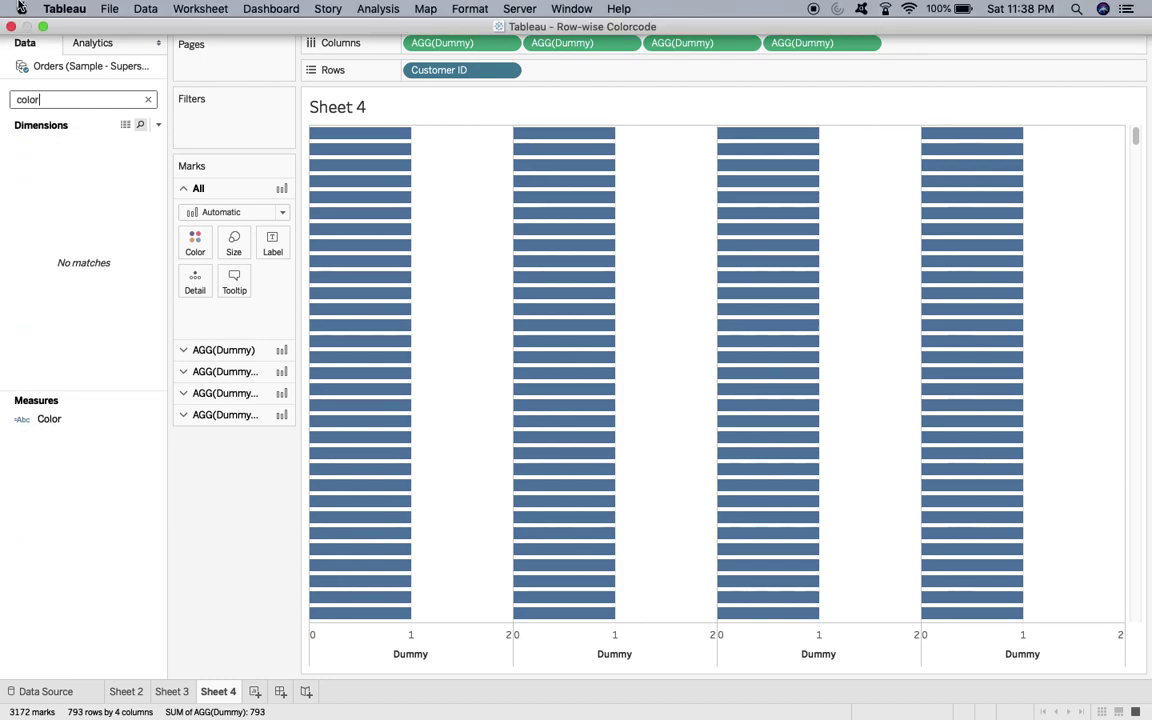
pyautogui.click(126, 691)
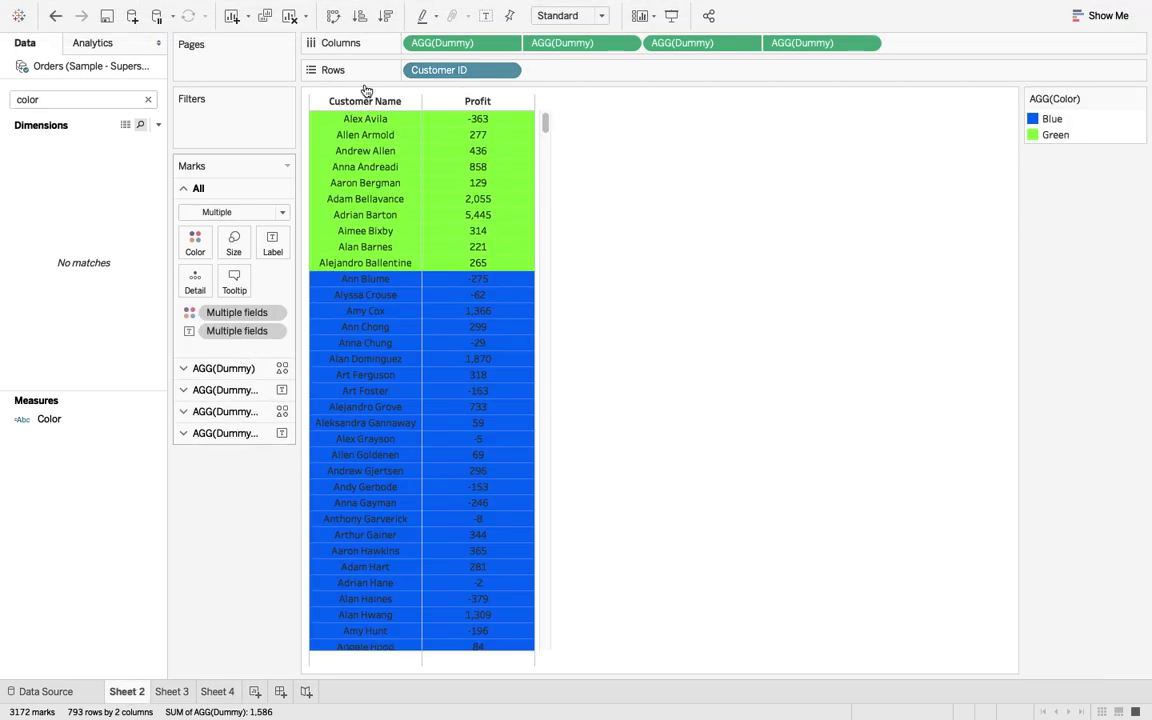
pyautogui.moveTo(465, 139)
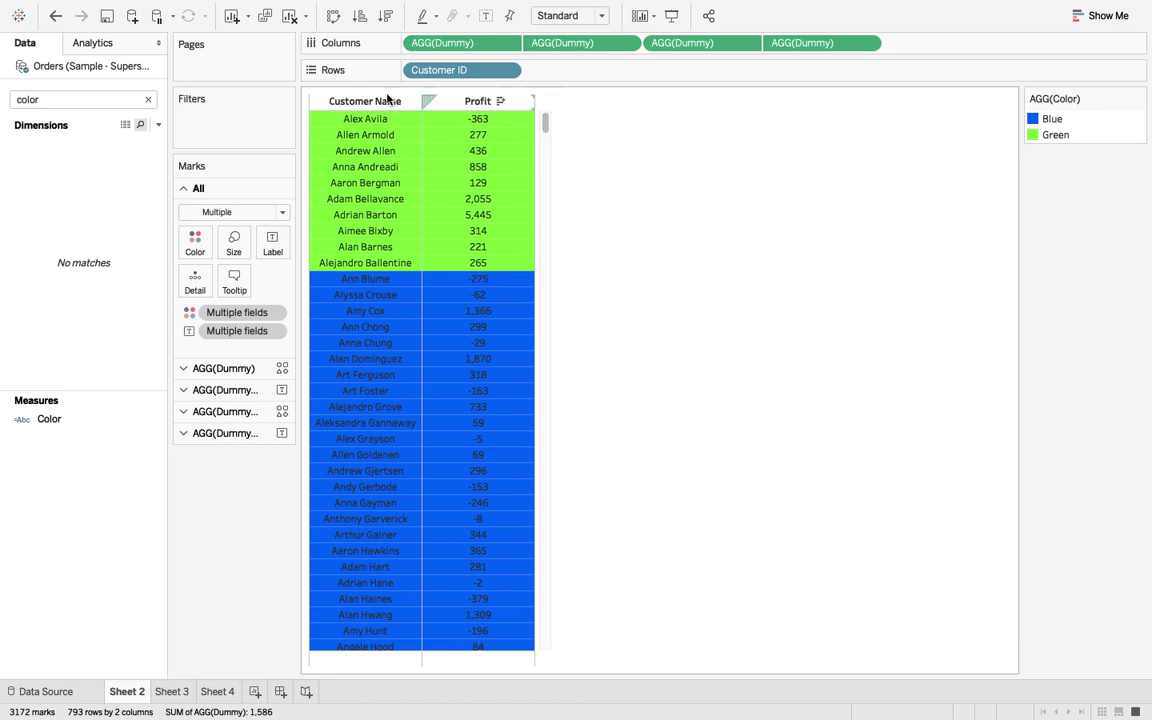
pyautogui.doubleClick(27, 99)
pyautogui.press('BackSpace')
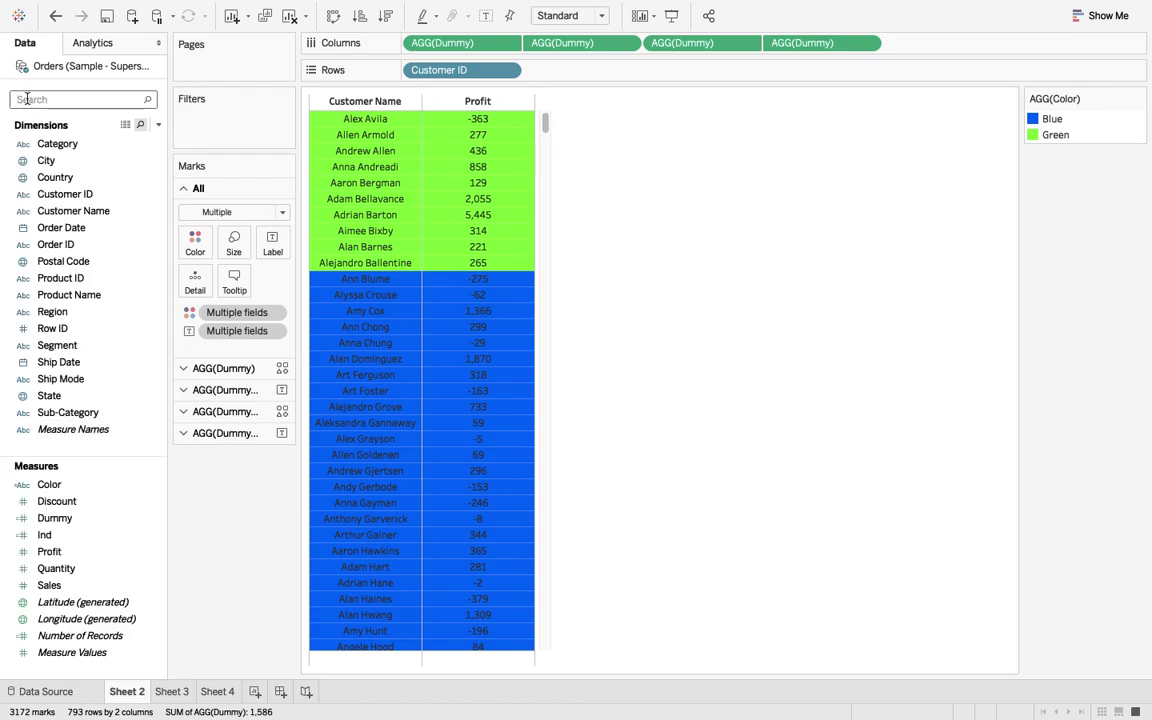
pyautogui.write('color')
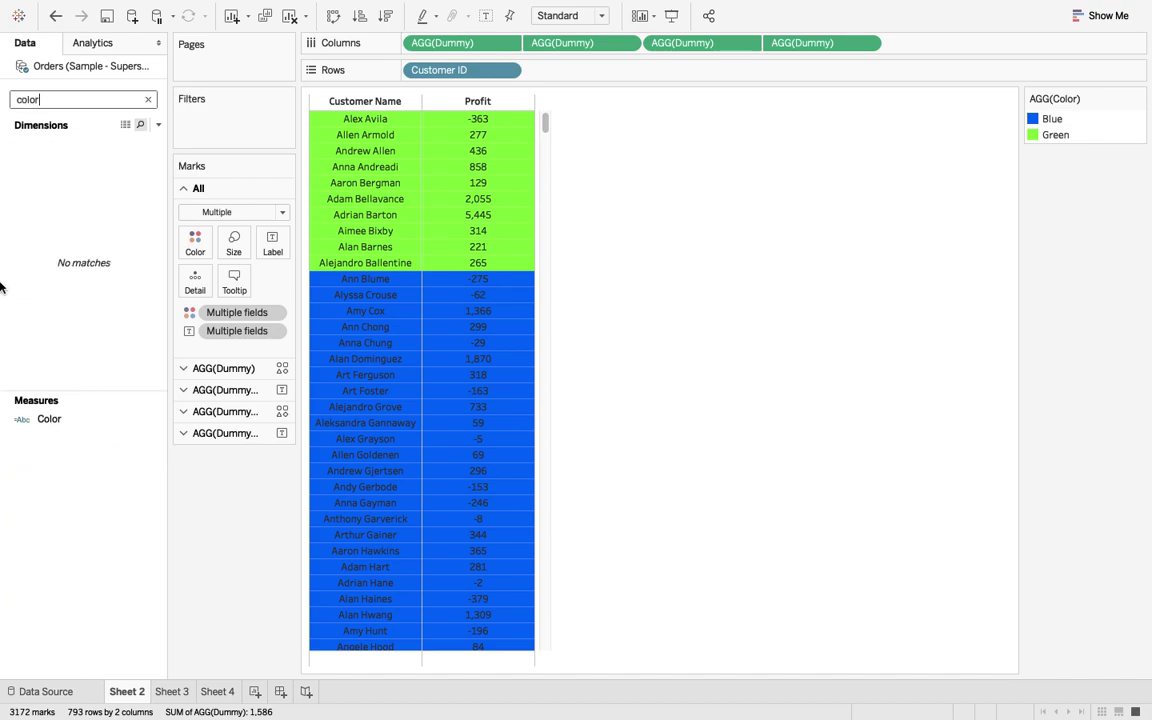
pyautogui.click(50, 418)
# Edit the Color calculation to iif(sum([Profit])>=100,'Green','Blue').
pyautogui.rightClick(55, 418)
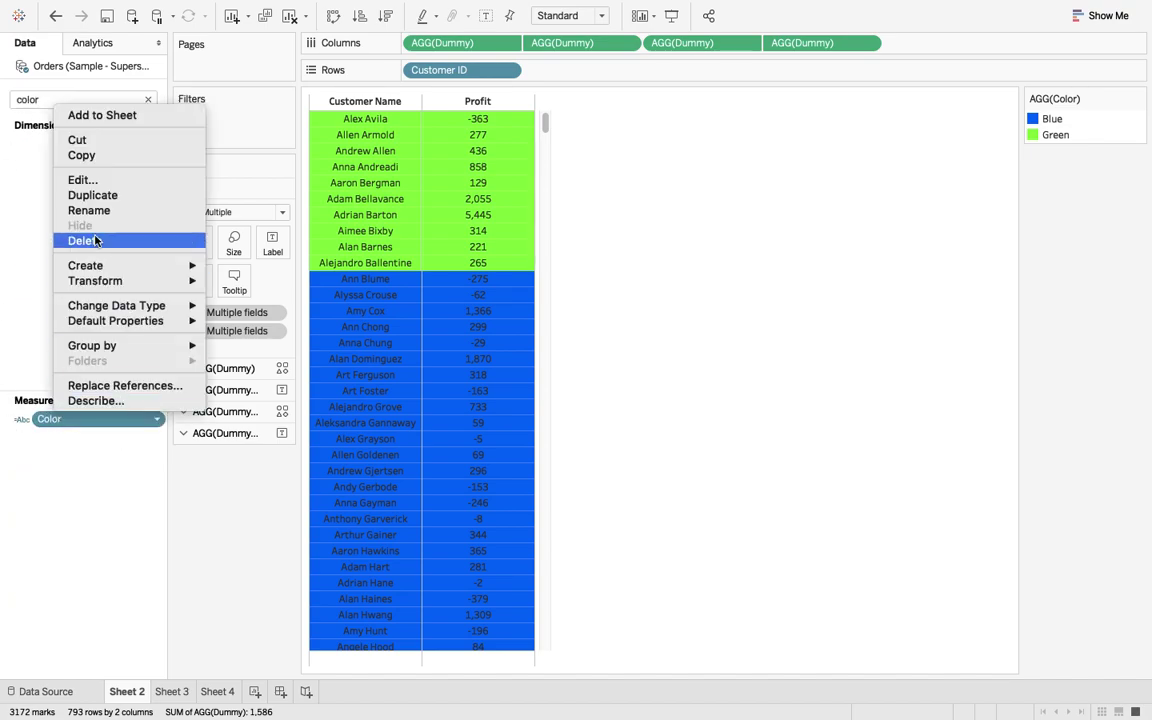
pyautogui.click(88, 176)
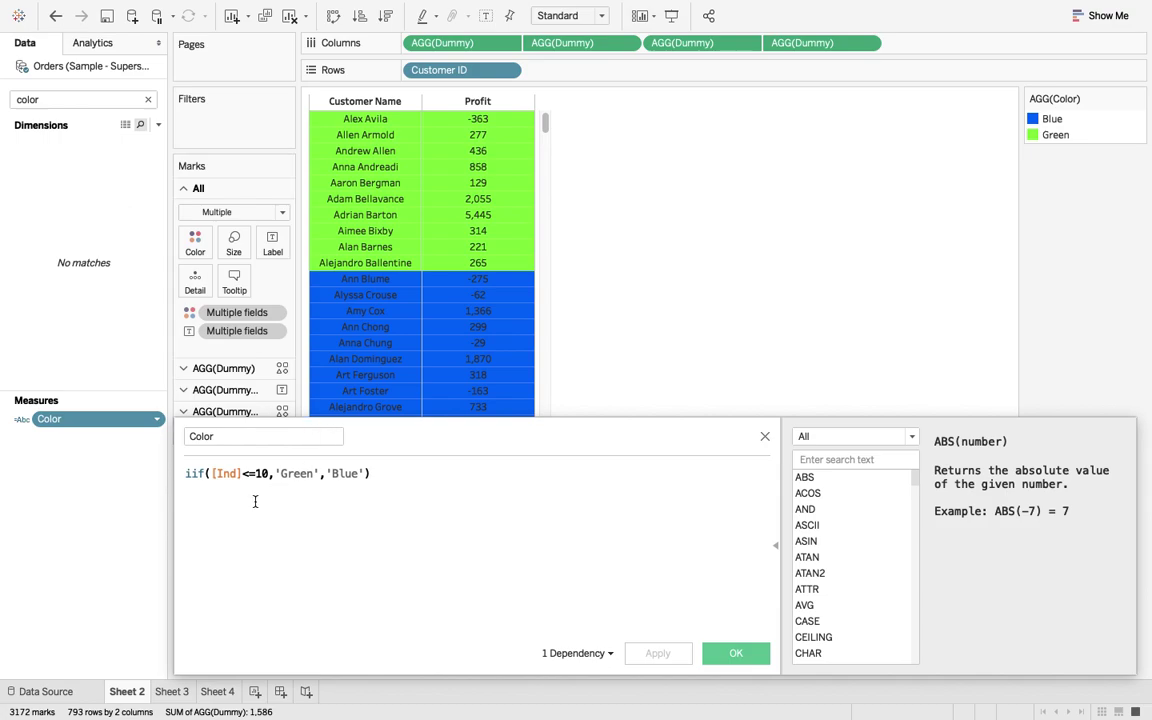
pyautogui.moveTo(373, 442); pyautogui.dragTo(403, 472)
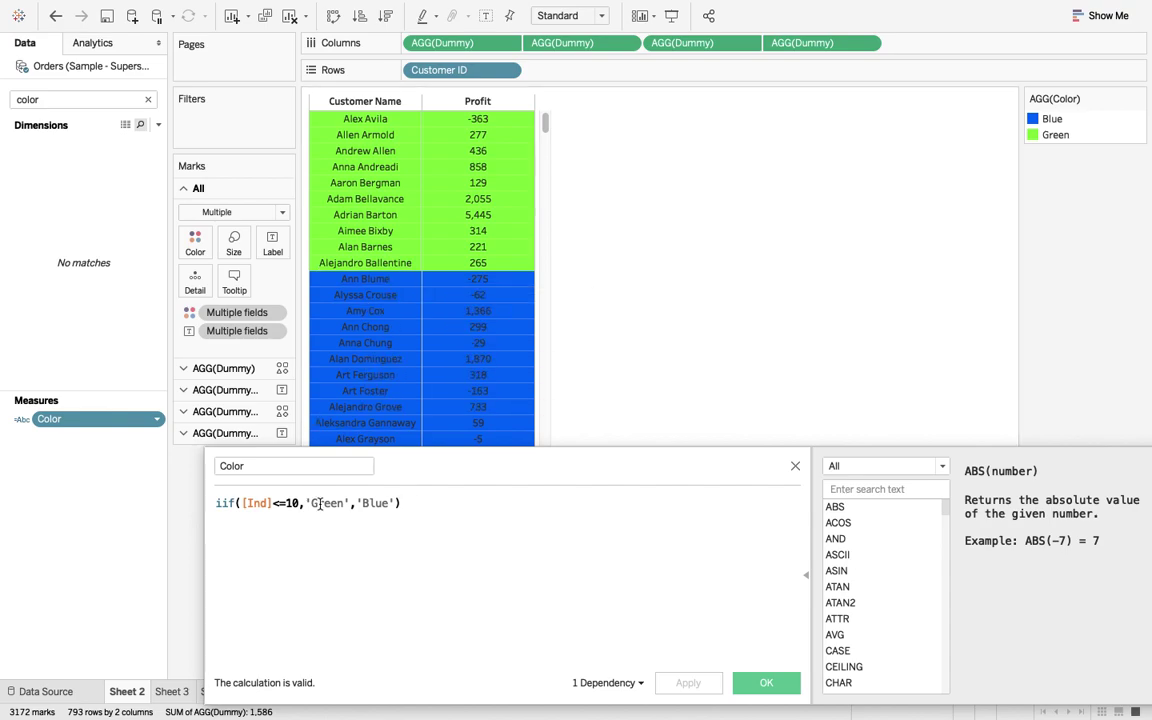
pyautogui.moveTo(243, 503); pyautogui.dragTo(268, 503)
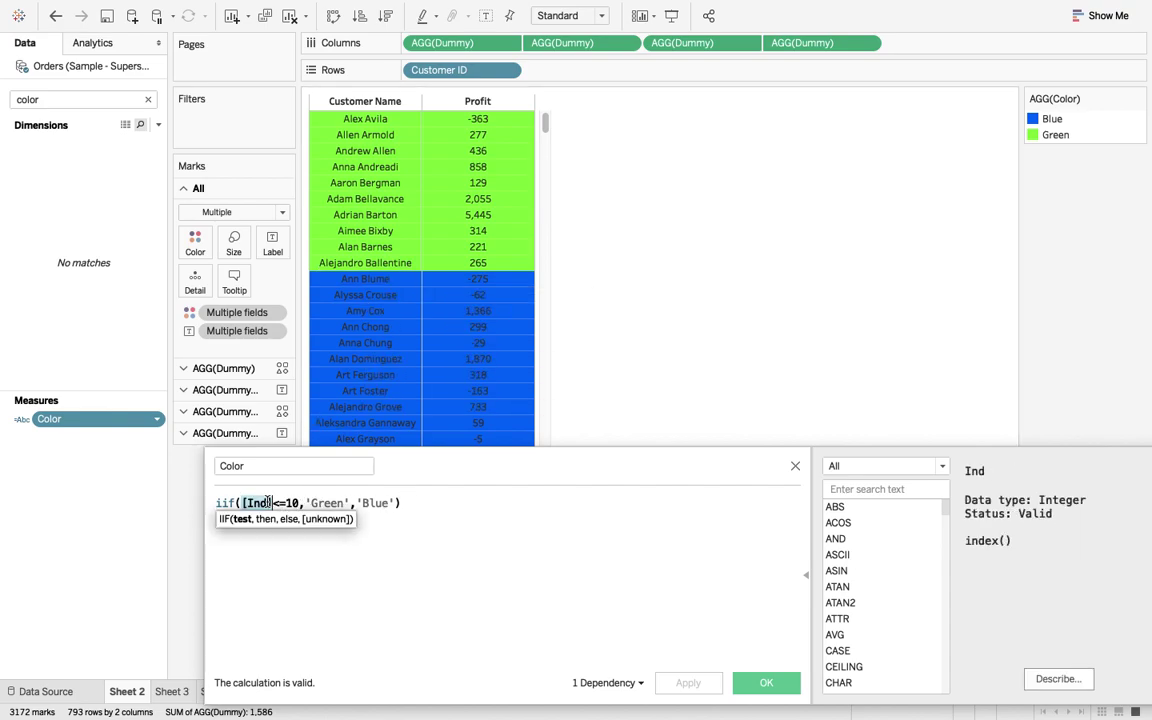
pyautogui.write('sum')
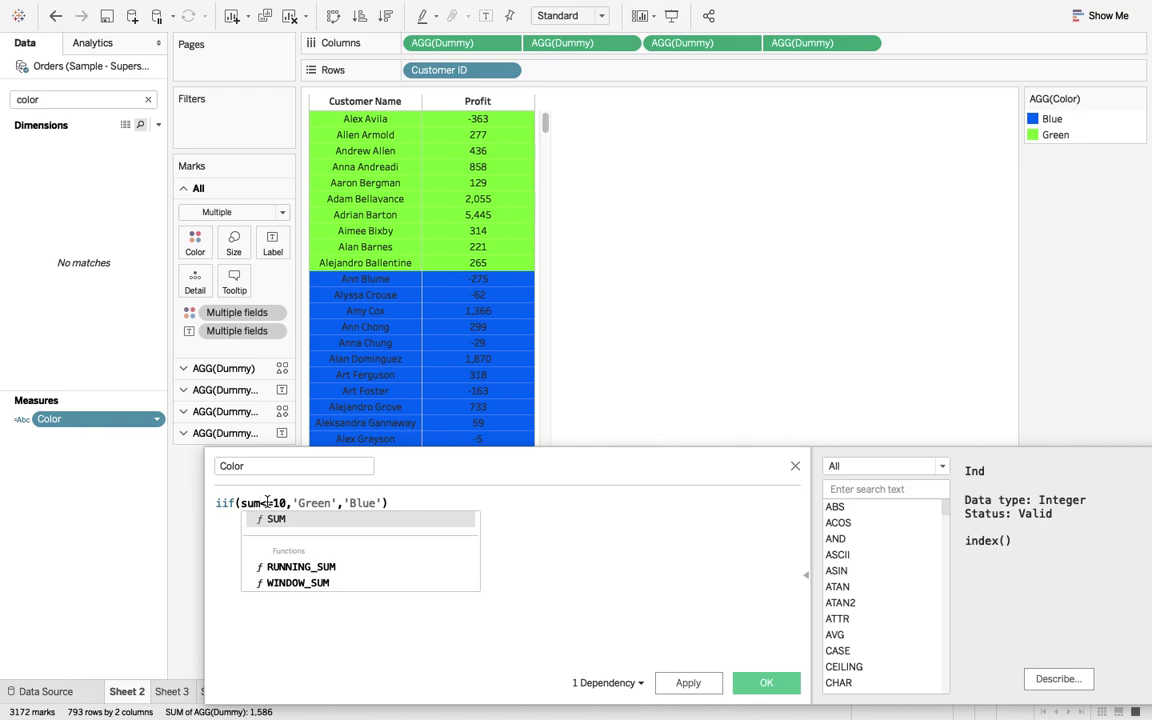
pyautogui.write('(')
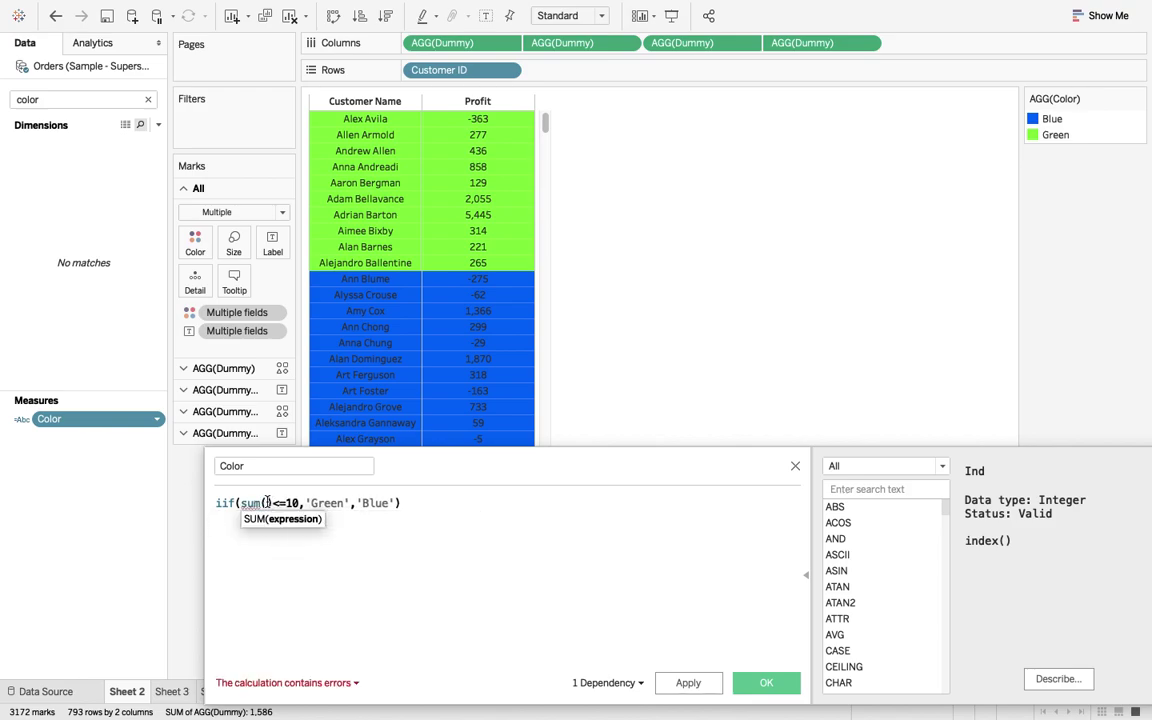
pyautogui.write('prof')
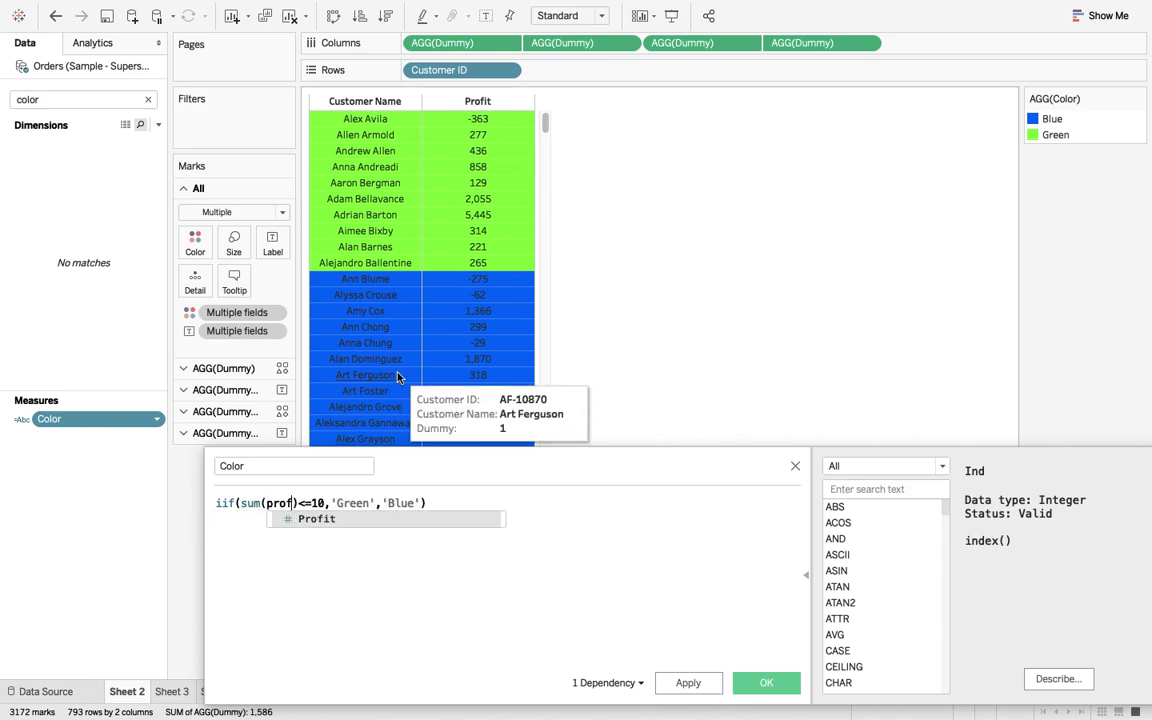
pyautogui.click(322, 519)
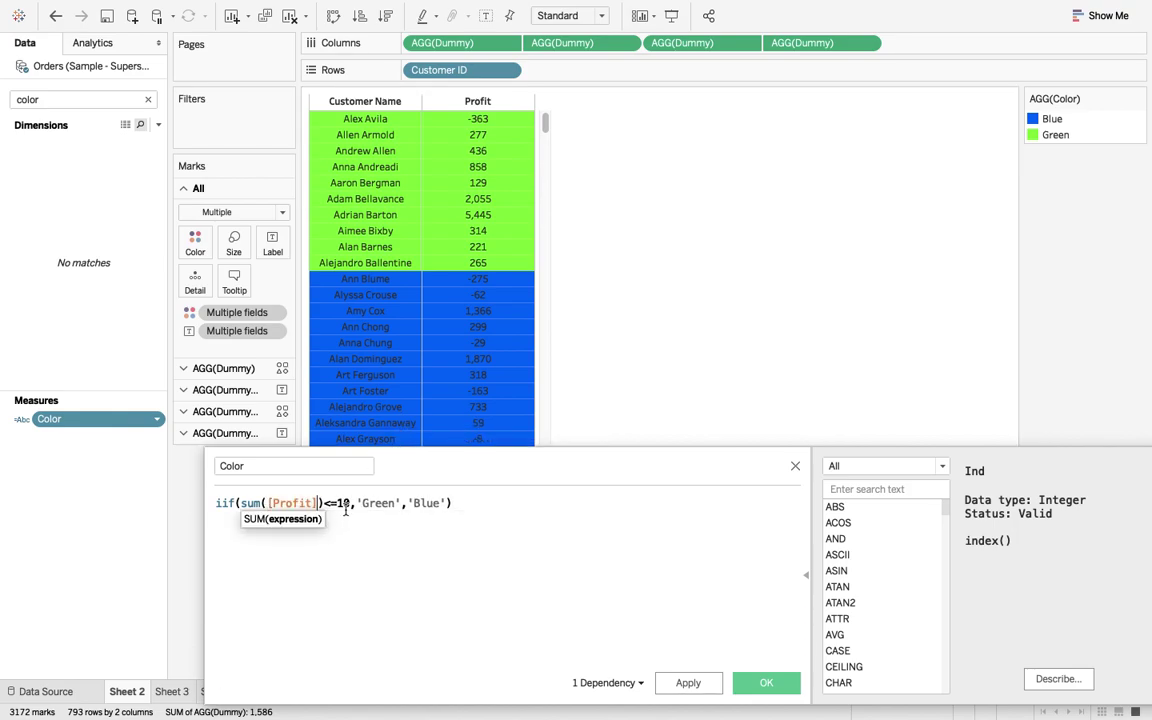
pyautogui.click(352, 505)
pyautogui.write('0')
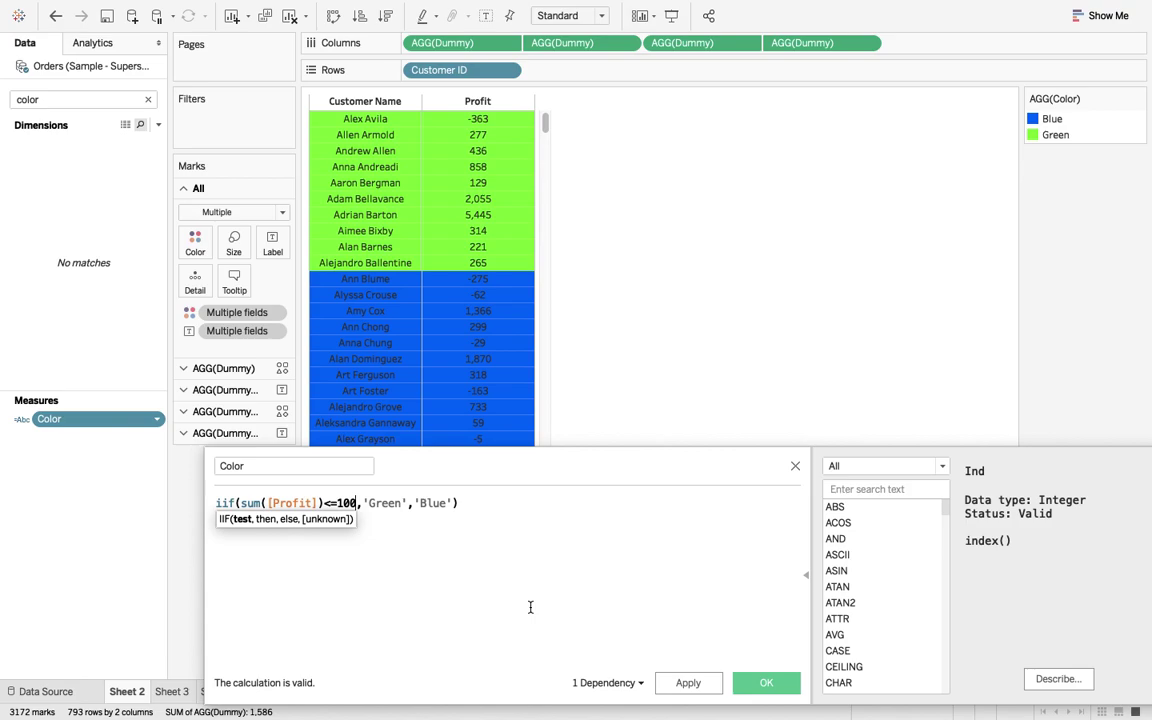
pyautogui.press('Left')
pyautogui.press('Left')
pyautogui.press('Left')
pyautogui.press('Left')
pyautogui.press('Left')
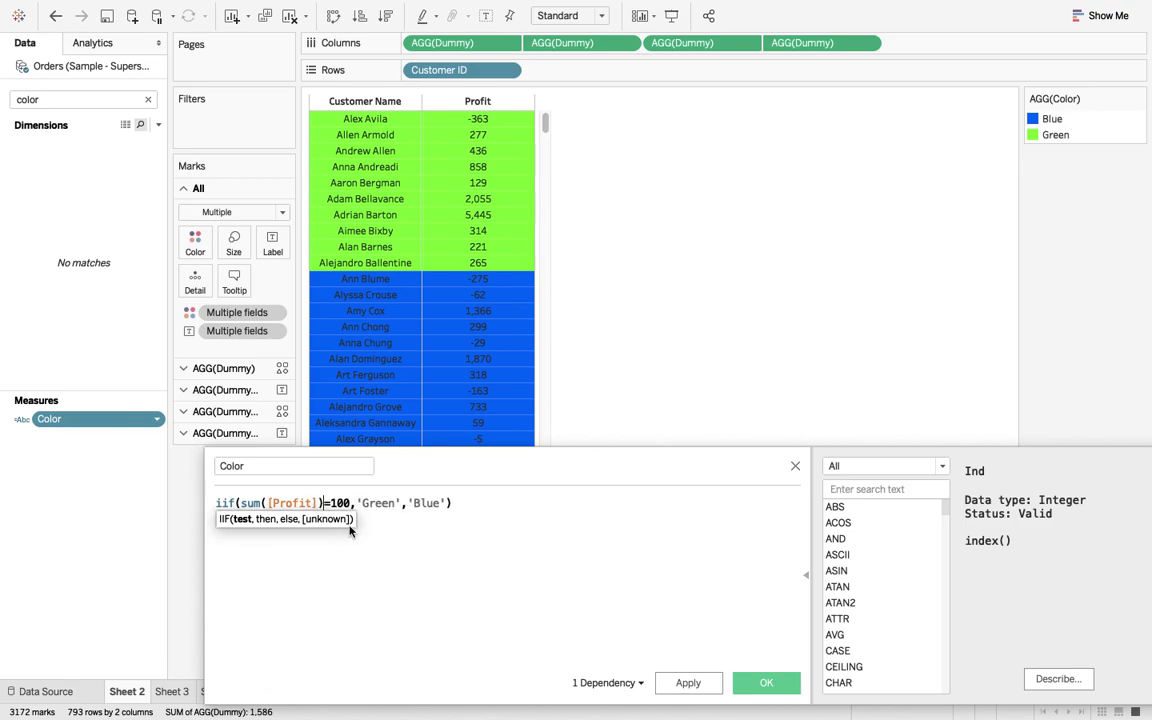
pyautogui.write('>')
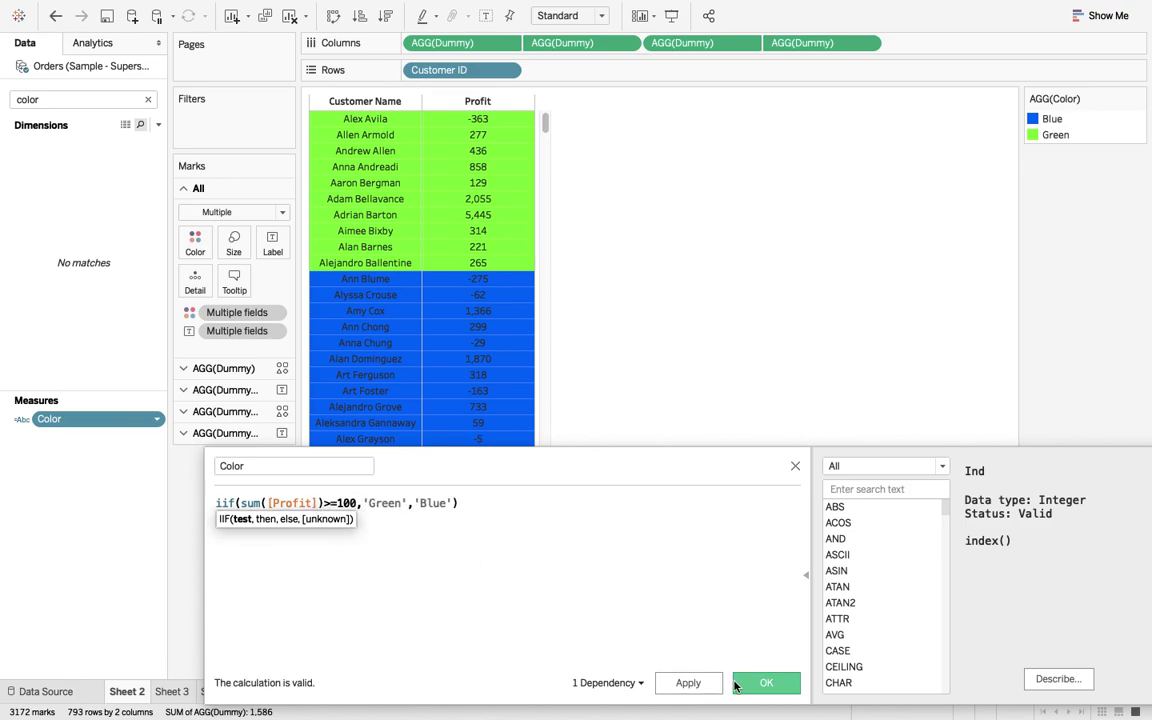
# Apply the Color calculation so Sheet 2 rows turn green at Profit 100 or more, blue otherwise.
pyautogui.click(748, 684)
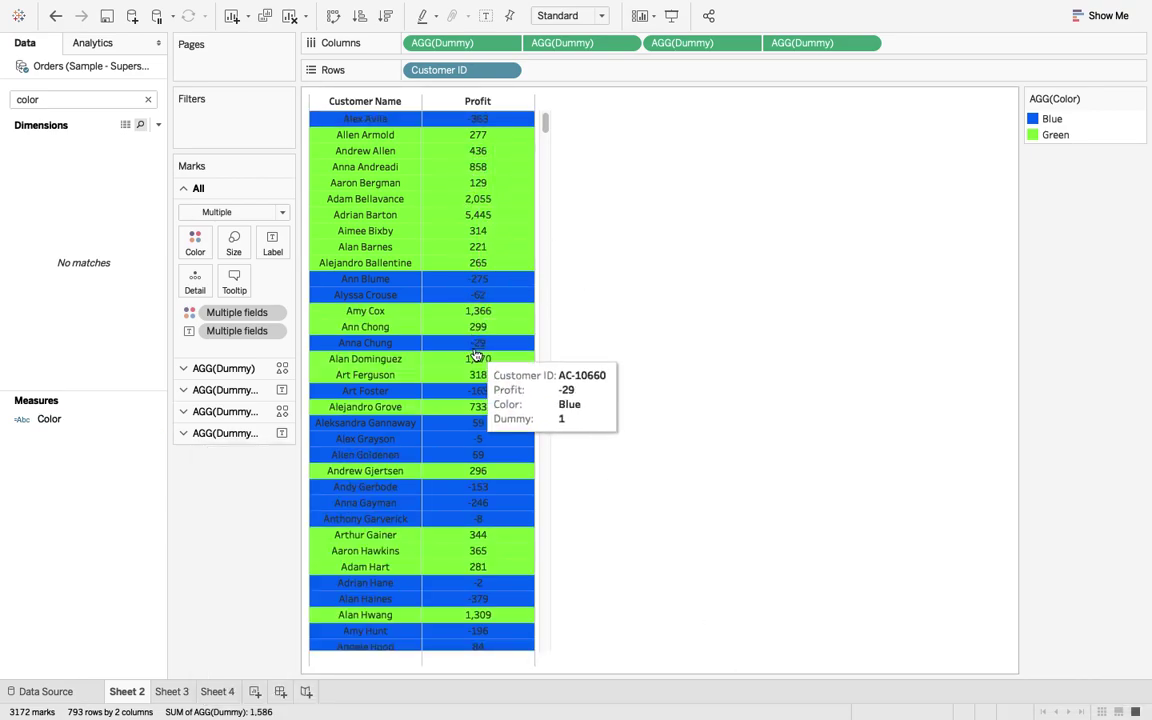
pyautogui.moveTo(545, 118)
pyautogui.mouseDown()
pyautogui.moveTo(545, 295)
pyautogui.moveTo(543, 120)
pyautogui.mouseUp()
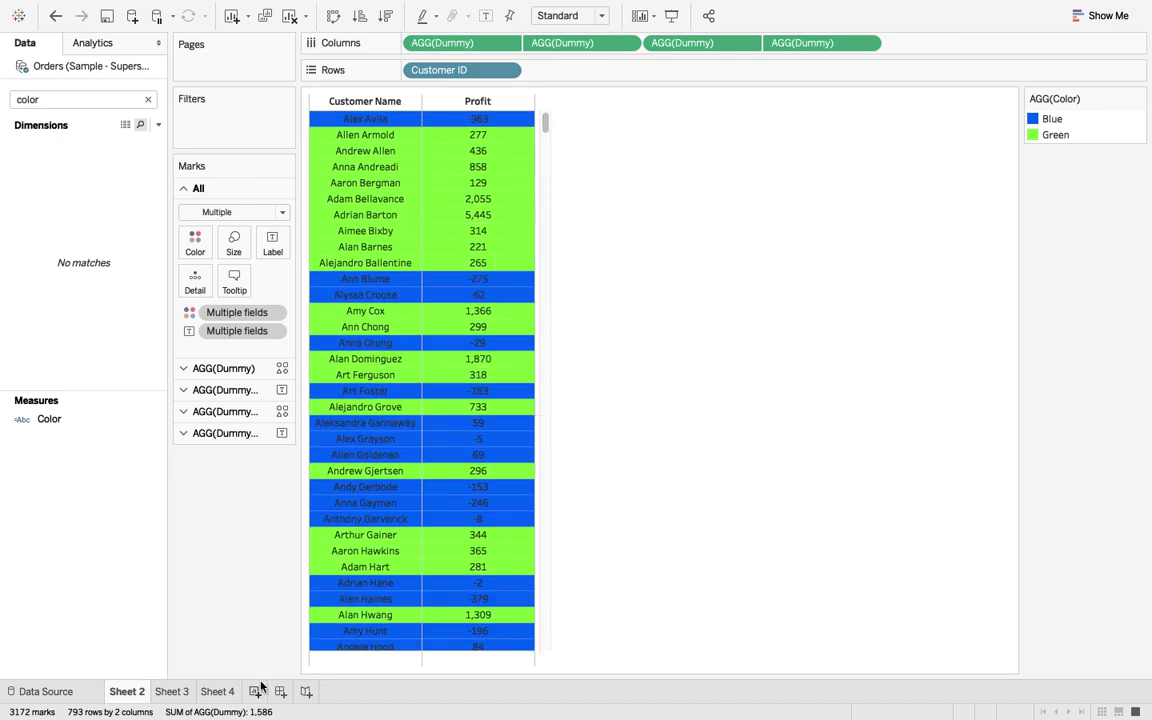
pyautogui.click(217, 692)
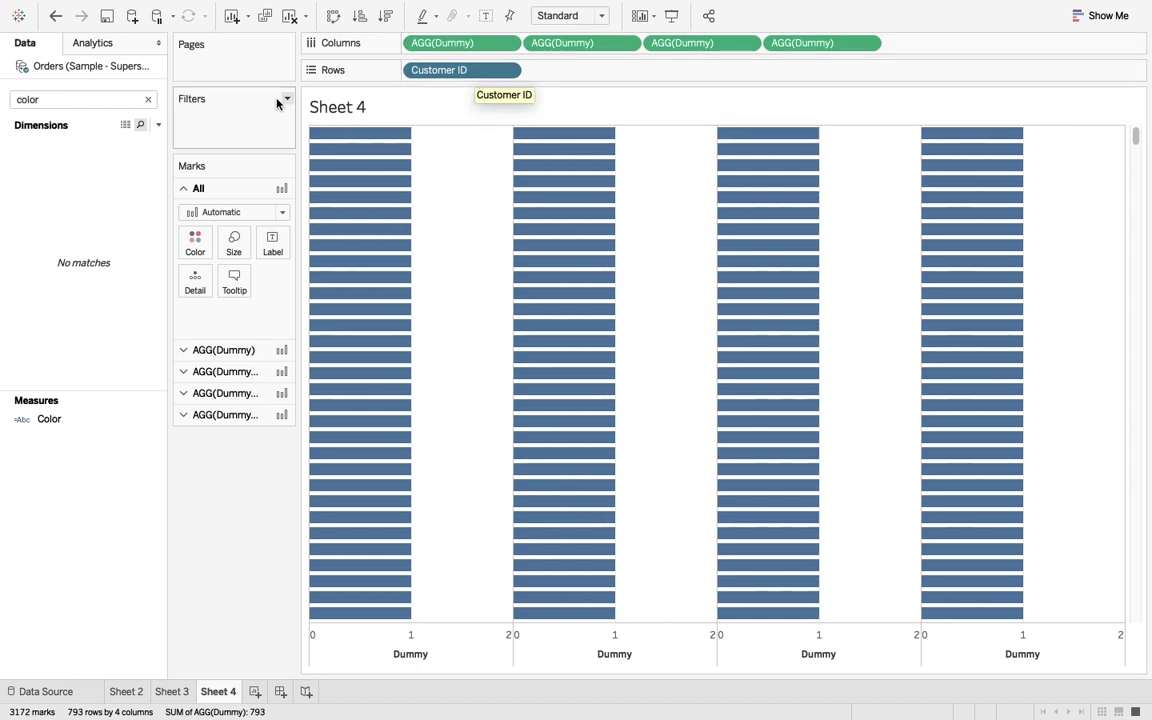
pyautogui.click(512, 76)
# Colour the first AGG(Dummy) column's bars by the Color field.
pyautogui.click(513, 77)
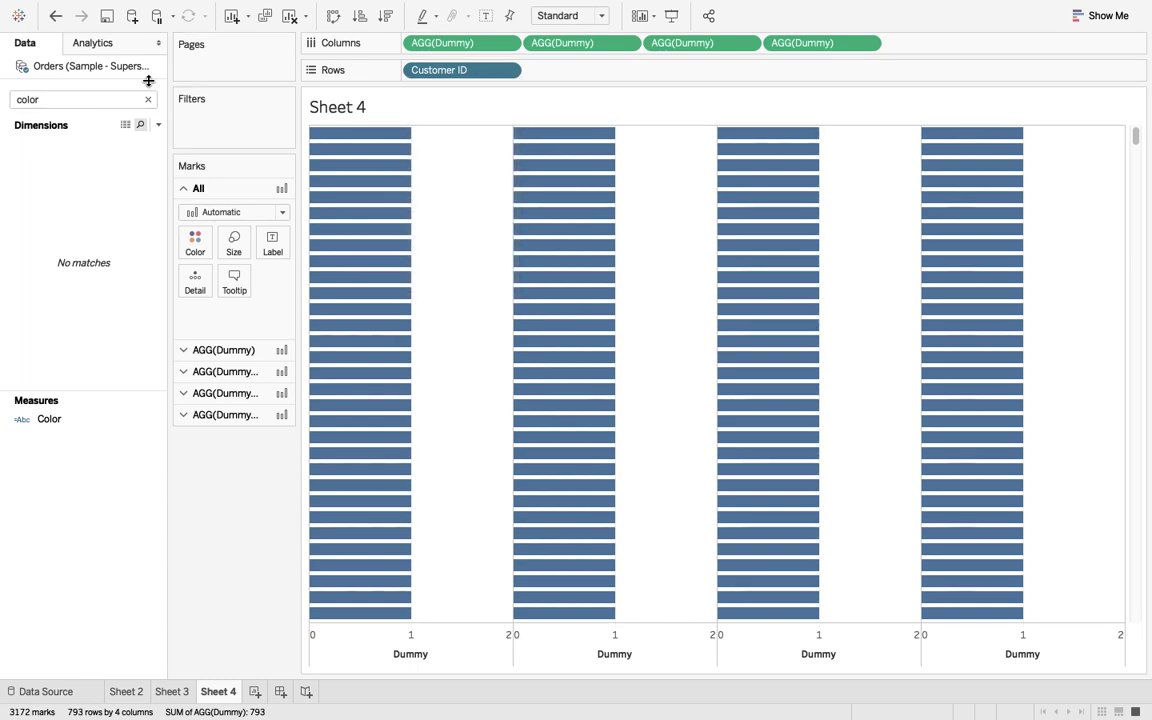
pyautogui.click(183, 350)
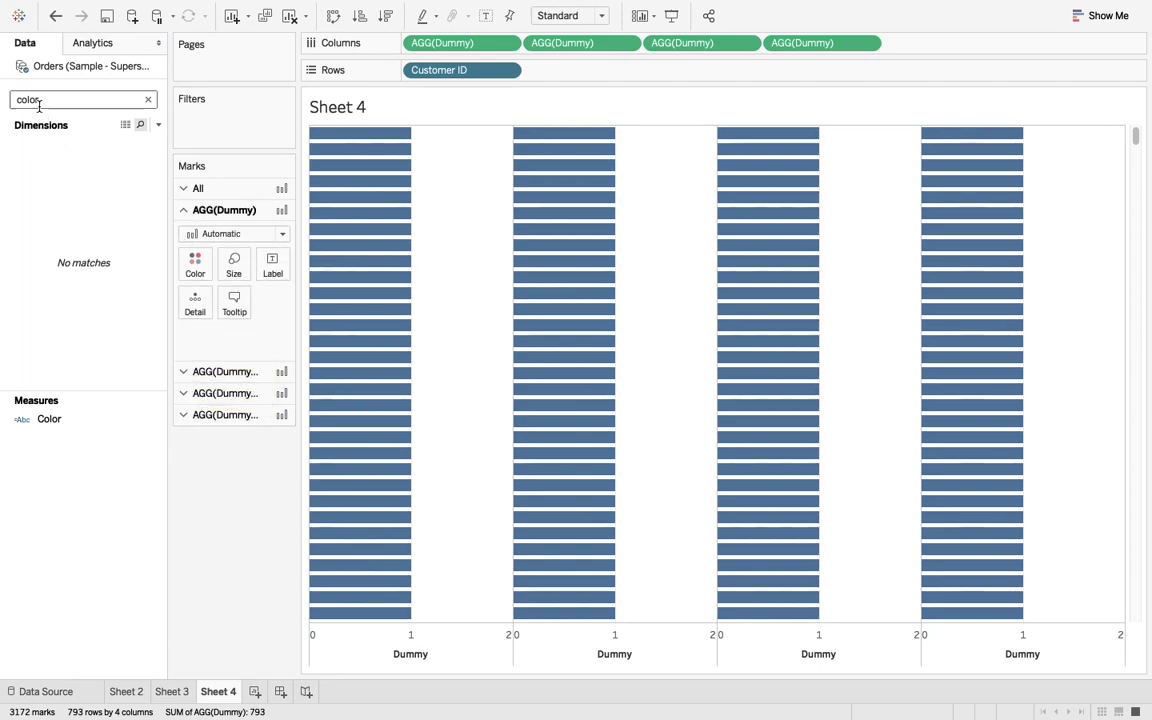
pyautogui.click(49, 420)
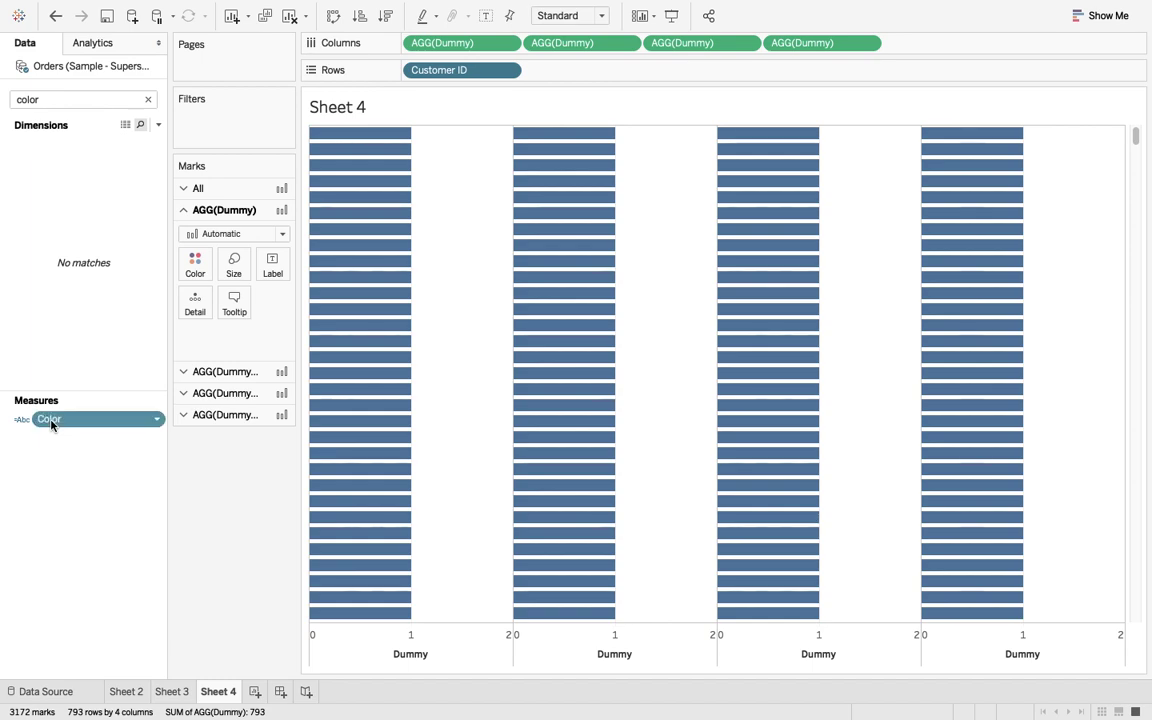
pyautogui.moveTo(51, 424); pyautogui.dragTo(193, 270)
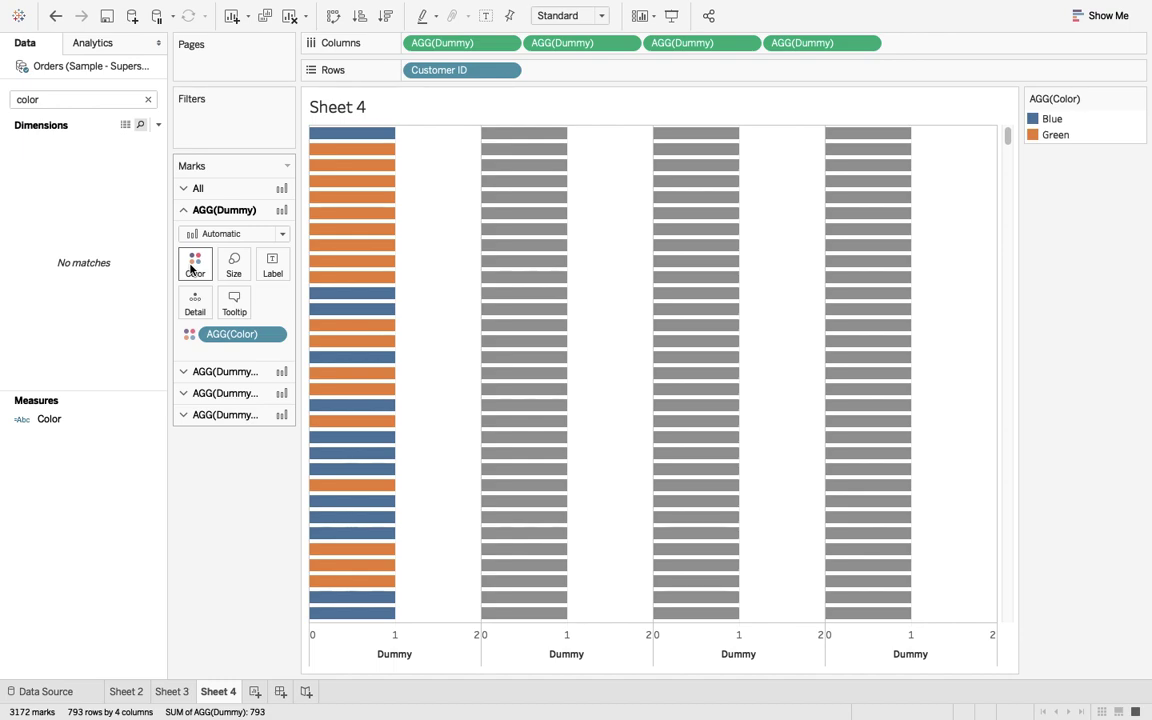
# Label the second AGG(Dummy) column's bars with Customer Name.
pyautogui.click(183, 374)
pyautogui.click(33, 100)
pyautogui.press('super+a')
pyautogui.write('cus')
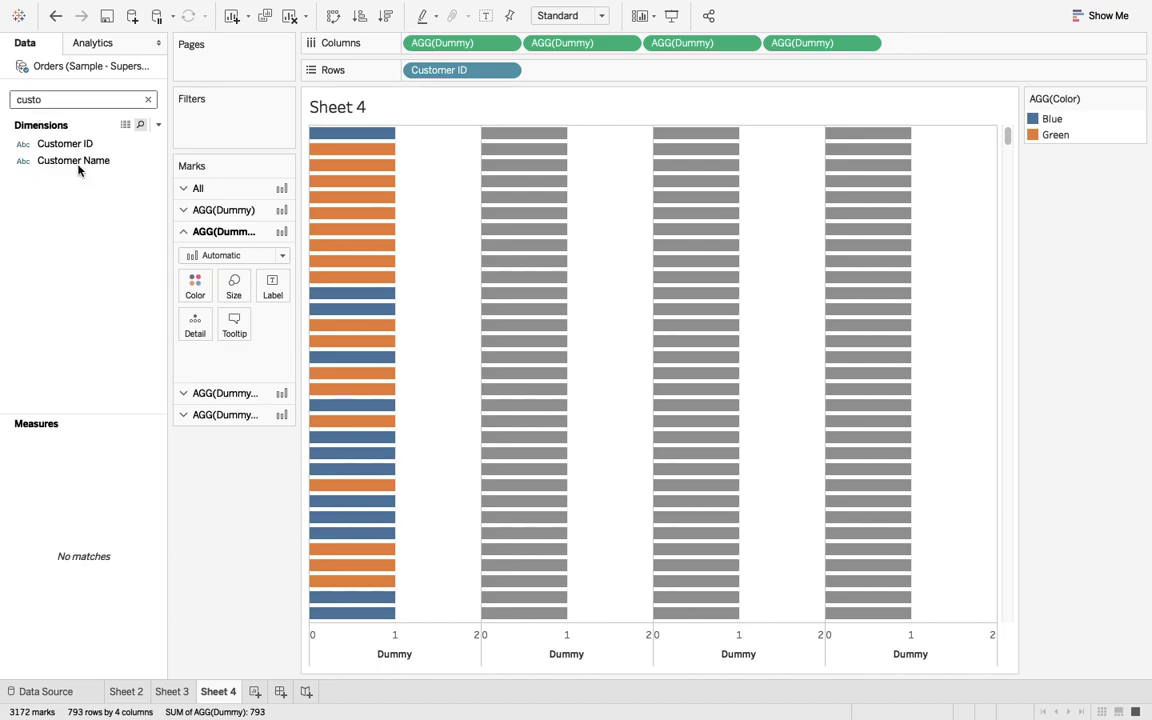
pyautogui.write('to')
pyautogui.moveTo(75, 161); pyautogui.dragTo(278, 290)
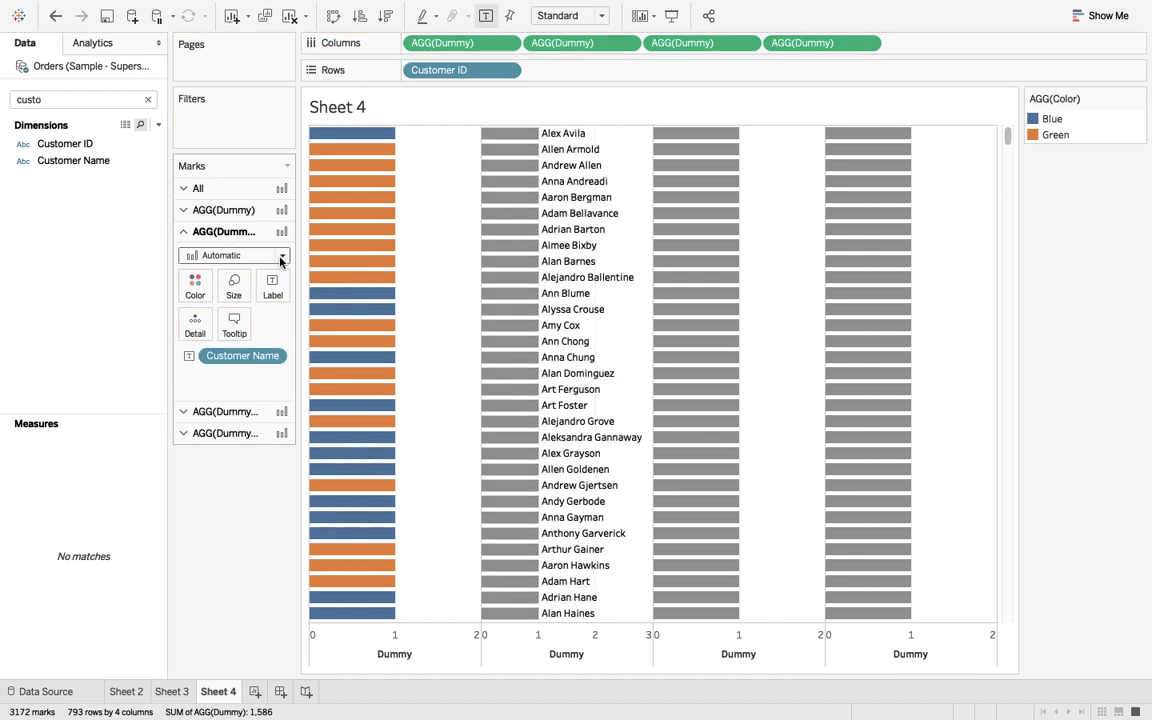
# Set the Customer Name column's marks to Text and the first column's marks to Shape.
pyautogui.click(281, 257)
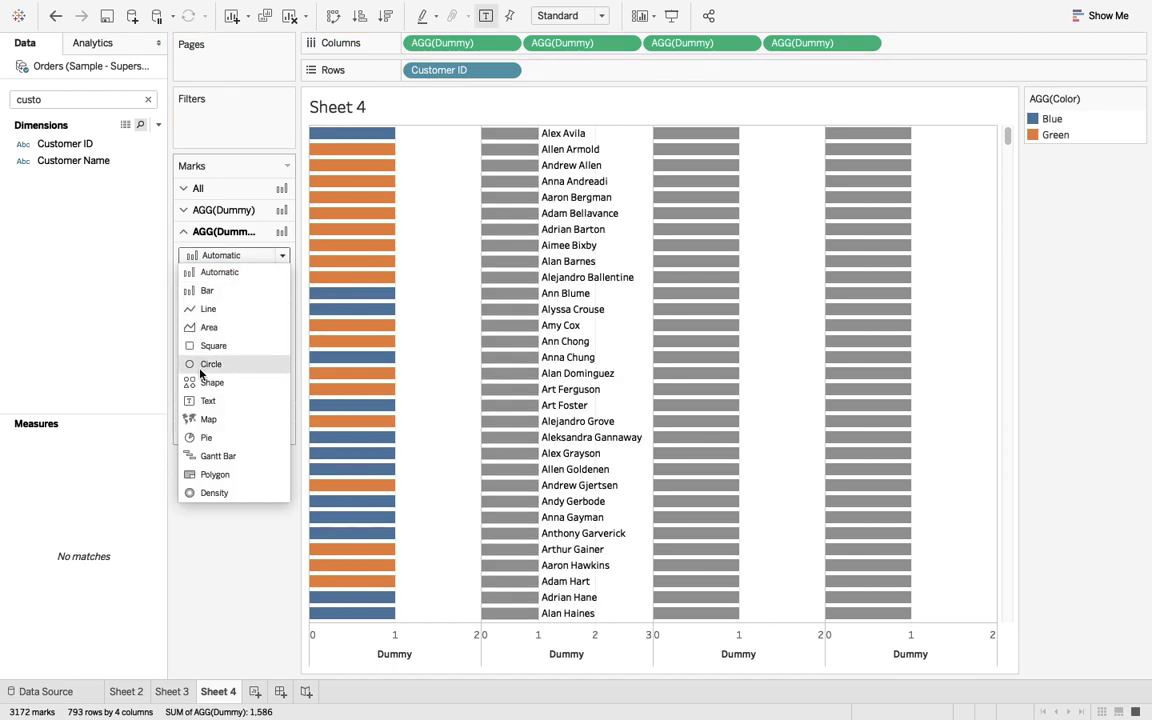
pyautogui.click(207, 401)
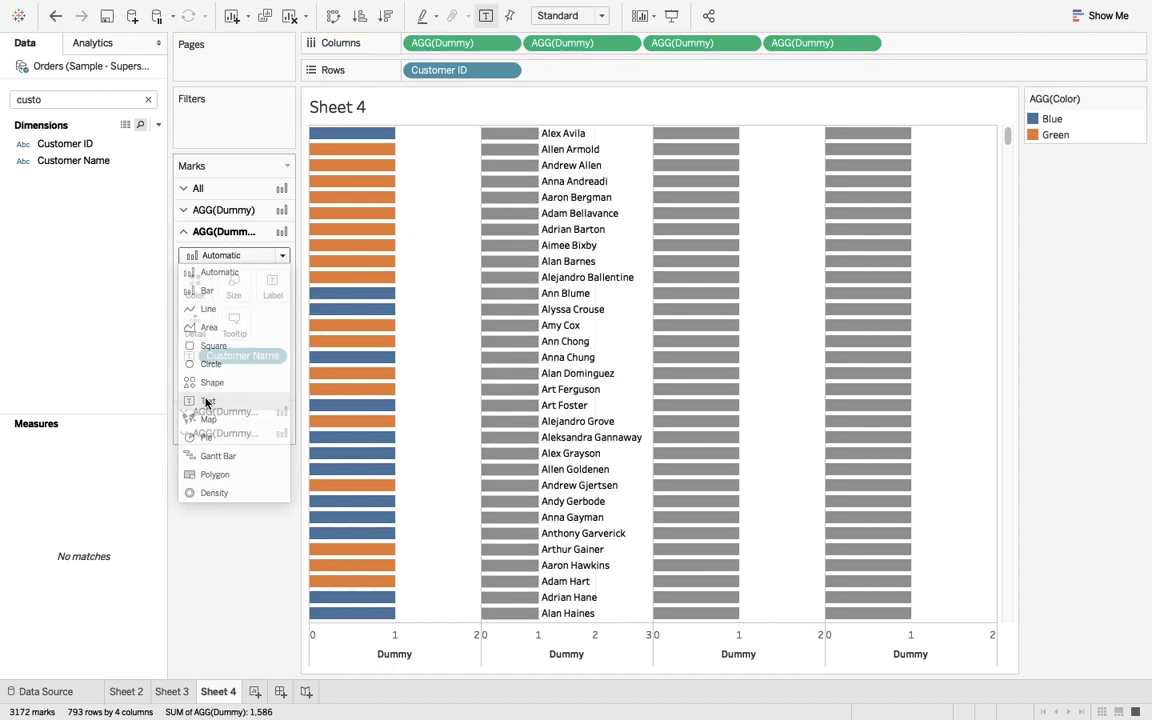
pyautogui.click(183, 210)
pyautogui.click(282, 234)
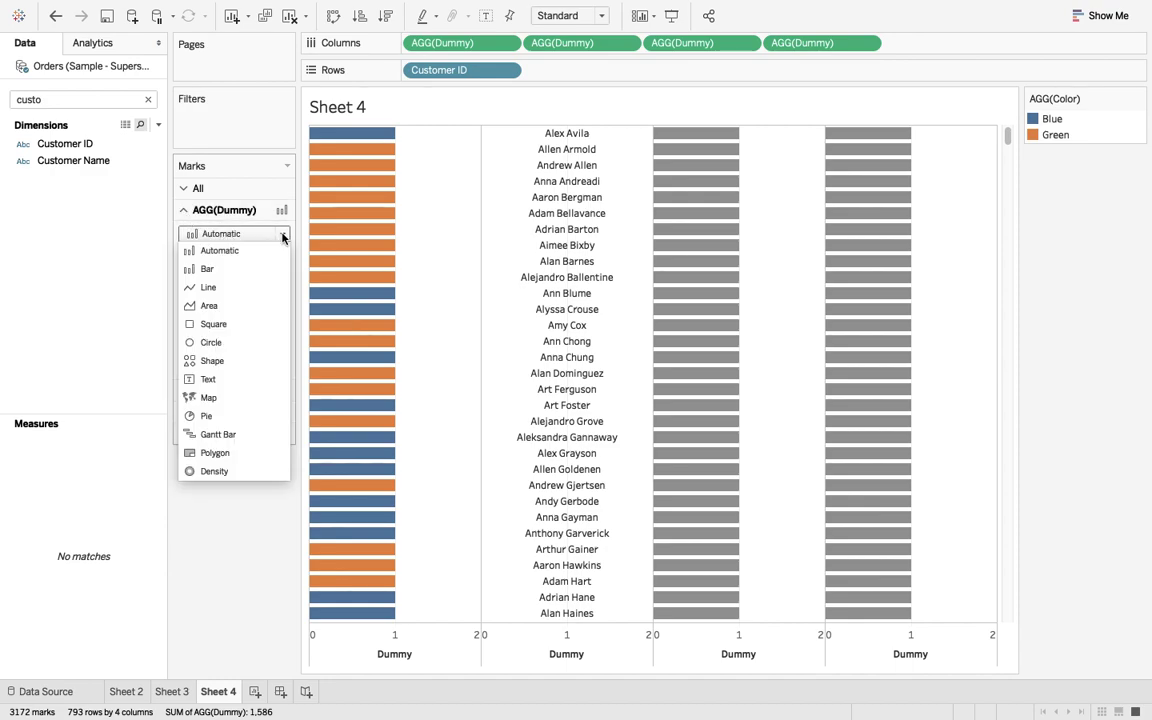
pyautogui.click(238, 361)
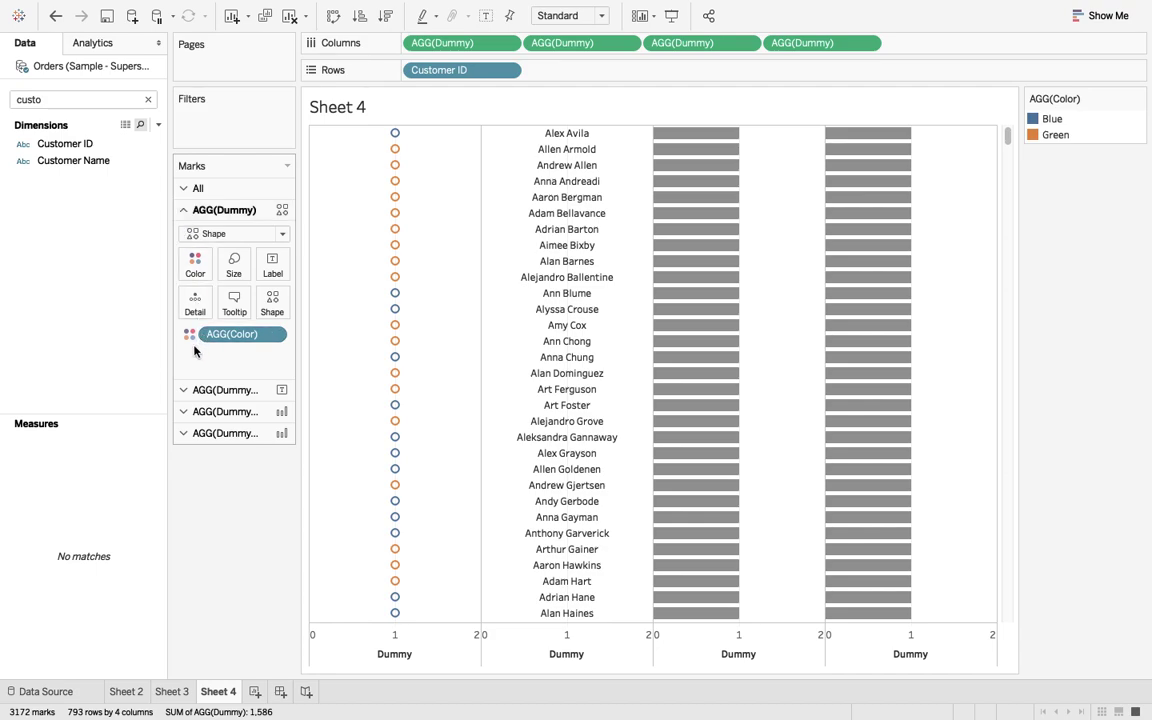
# Colour the third Dummy column's bars by the Color field.
pyautogui.click(182, 389)
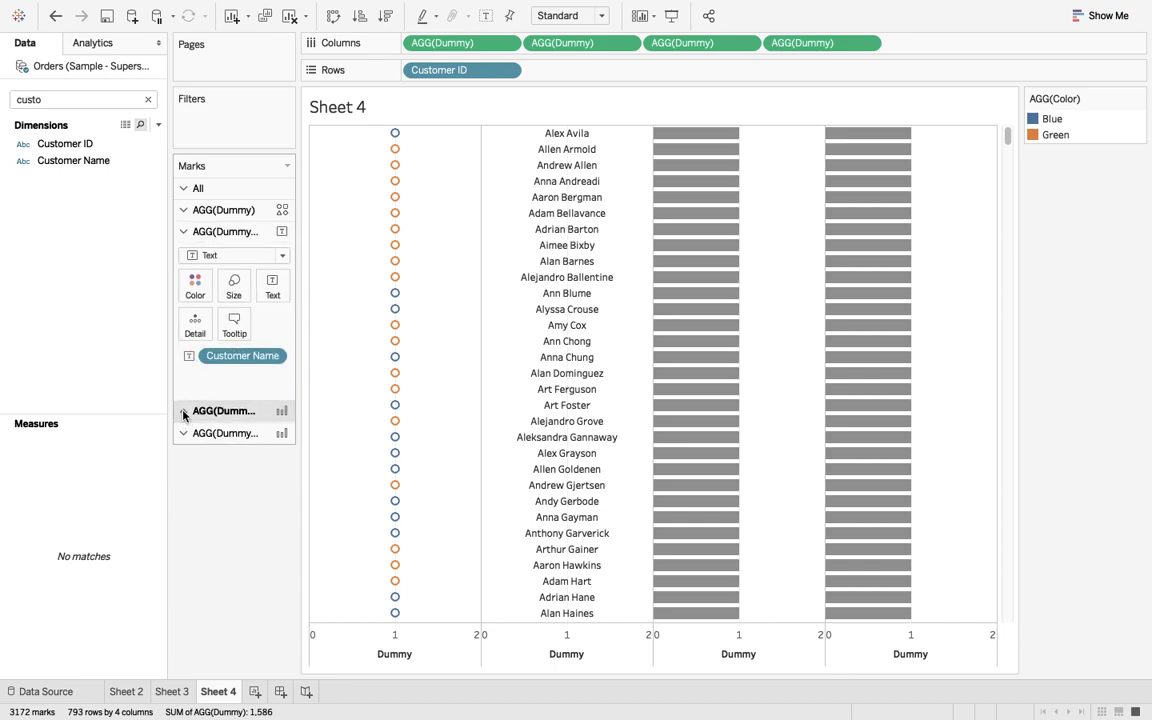
pyautogui.click(183, 412)
pyautogui.click(55, 141)
pyautogui.click(59, 161)
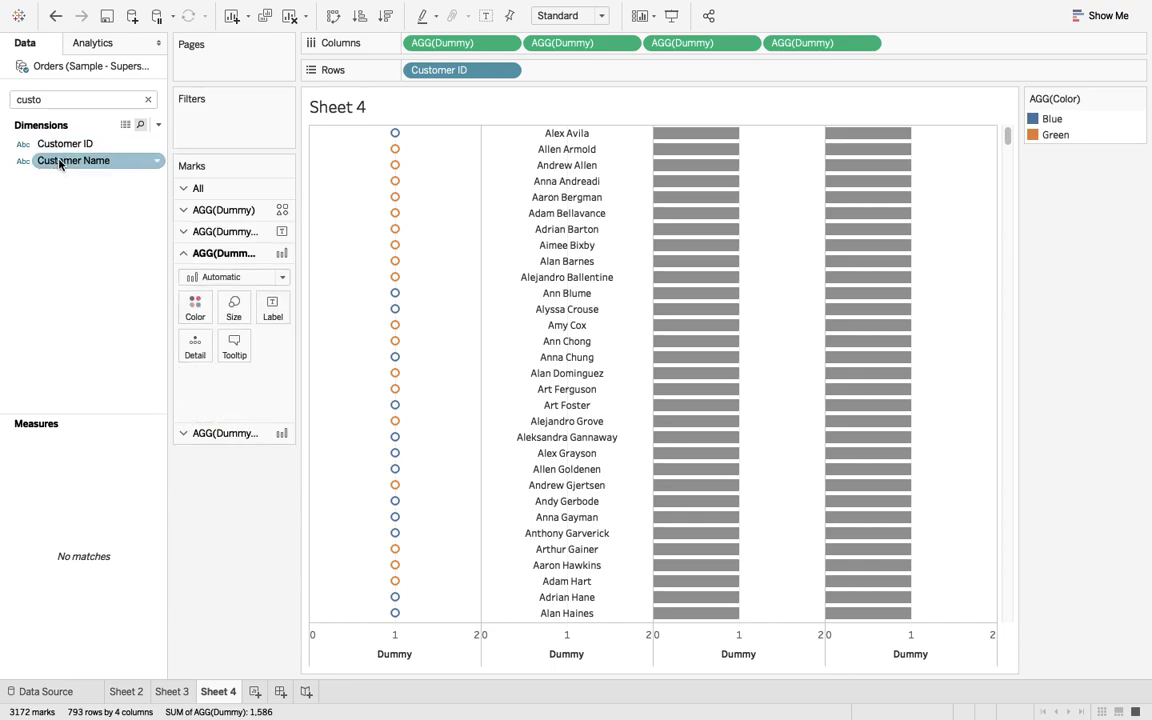
pyautogui.click(45, 101)
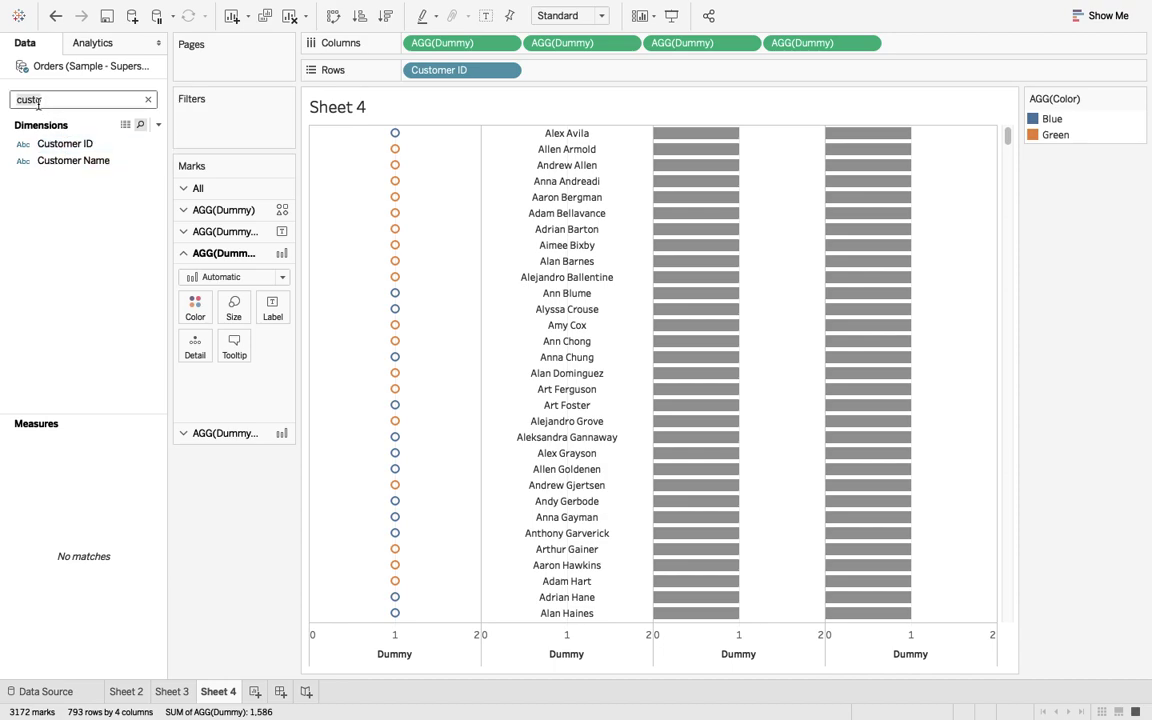
pyautogui.write('clo')
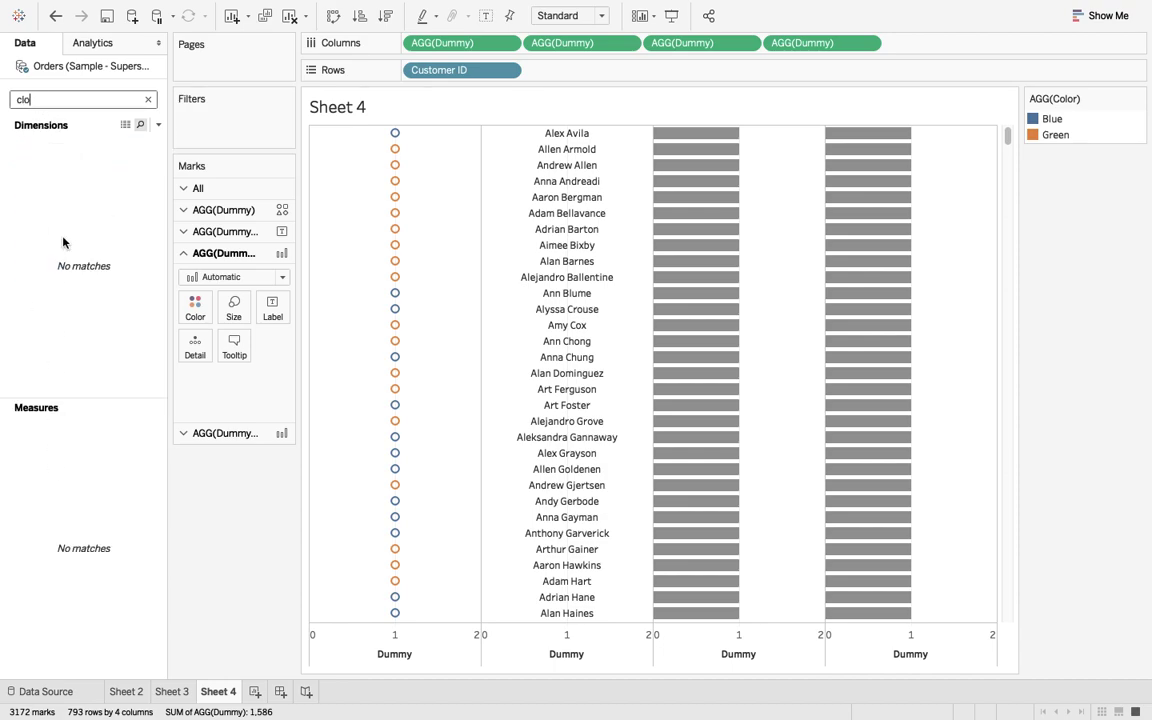
pyautogui.press('BackSpace')
pyautogui.press('BackSpace')
pyautogui.write('ol')
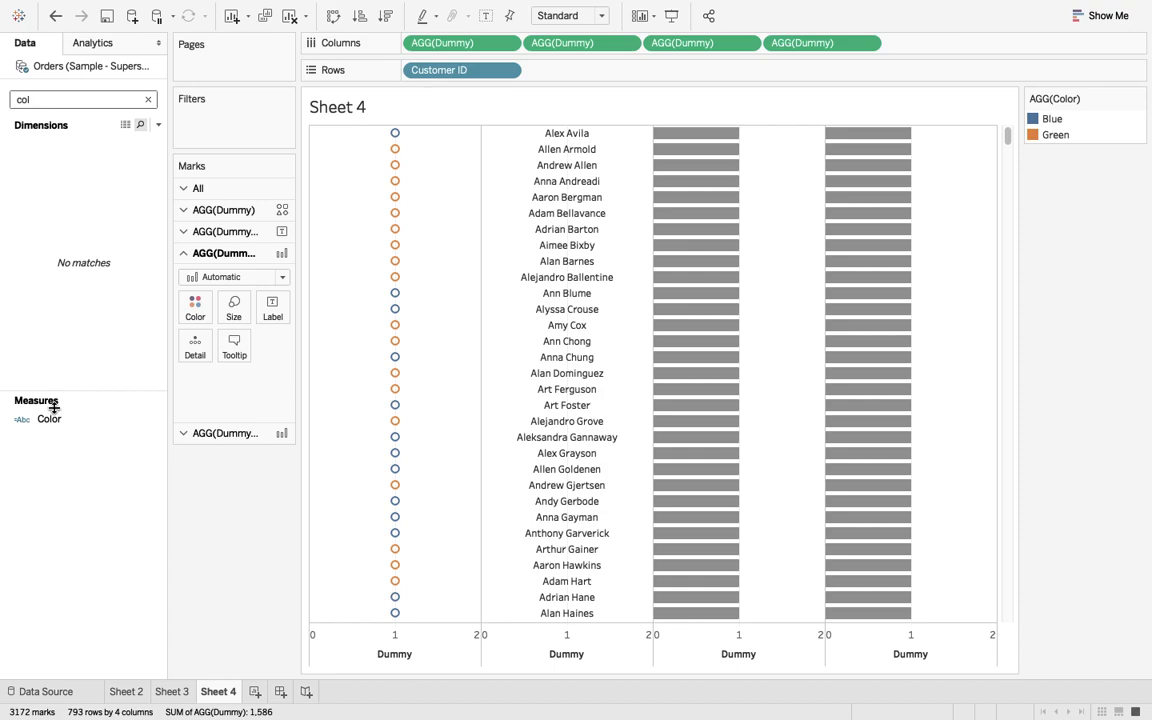
pyautogui.moveTo(54, 408); pyautogui.dragTo(196, 314)
pyautogui.click(183, 437)
# Show SUM(Profit) as Text marks in the fourth column, then compare against Sheet 2.
pyautogui.doubleClick(45, 101)
pyautogui.press('BackSpace')
pyautogui.write('prof')
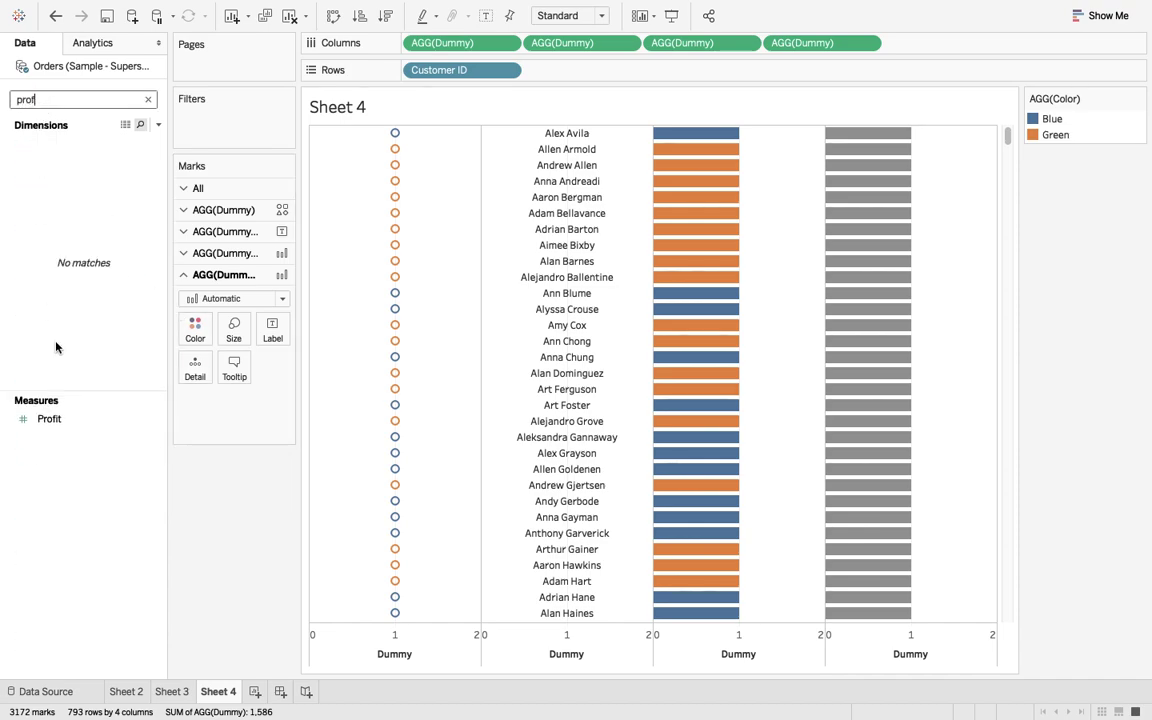
pyautogui.moveTo(49, 418); pyautogui.dragTo(274, 330)
pyautogui.click(282, 299)
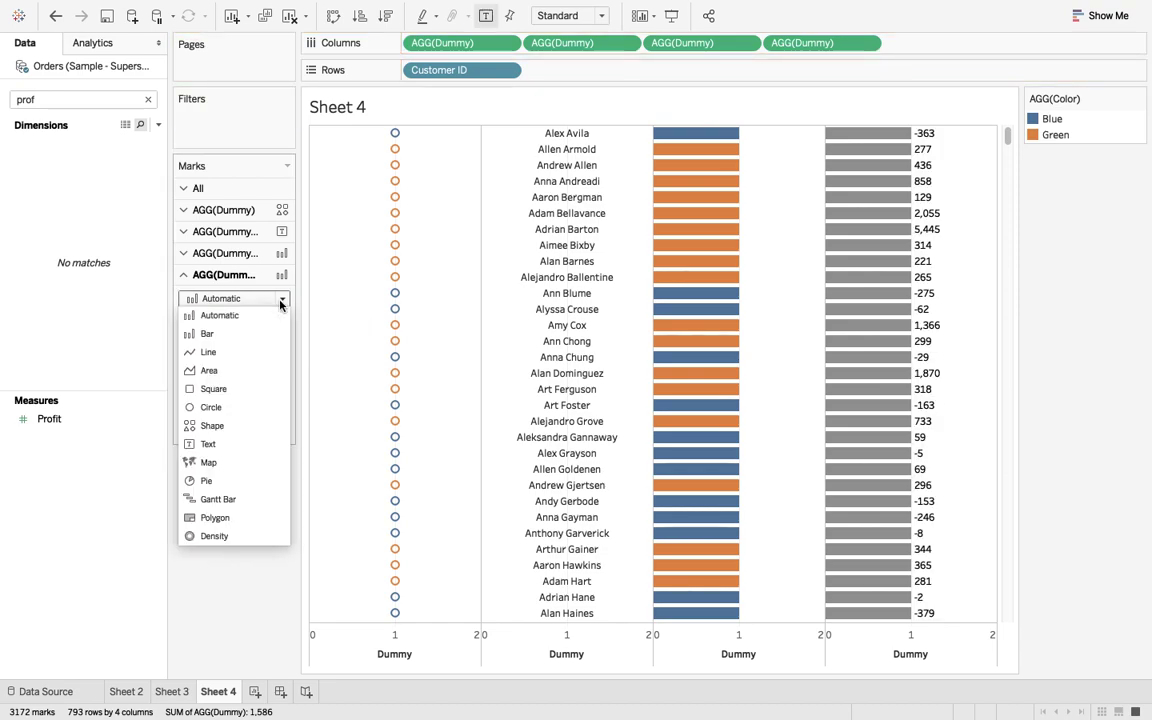
pyautogui.click(210, 444)
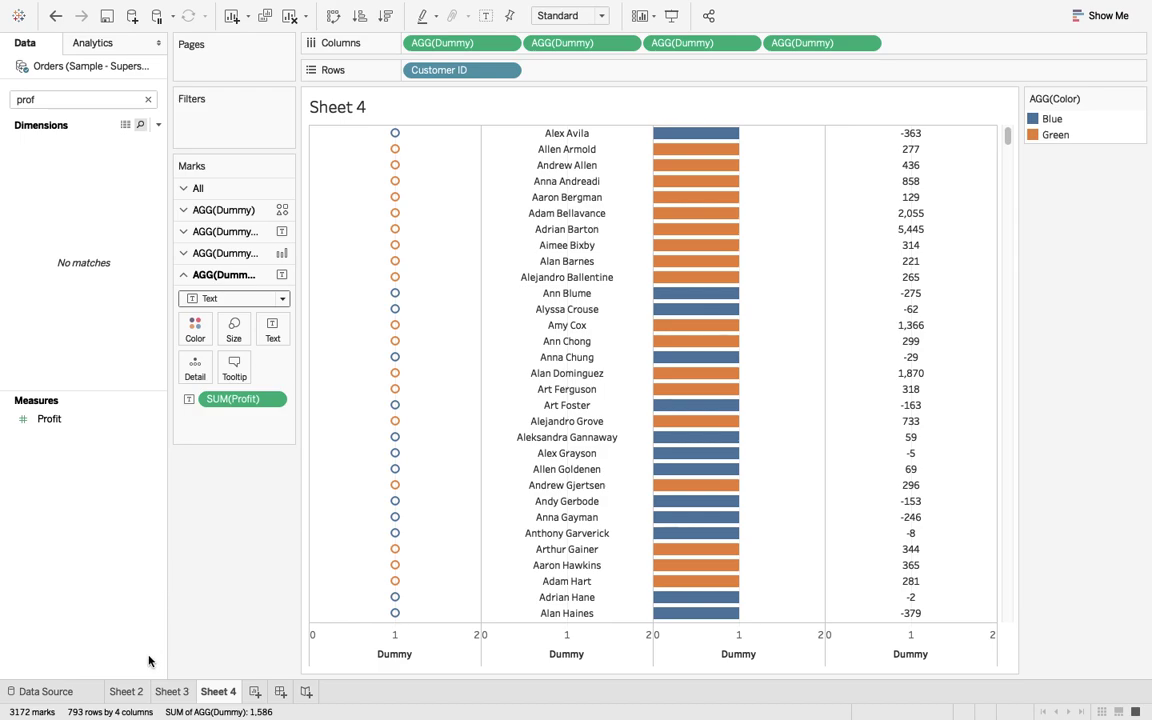
pyautogui.click(126, 691)
pyautogui.click(219, 690)
# Put the second and fourth Dummy pills on dual axes, overlaying circles on names and bars on profits.
pyautogui.click(628, 46)
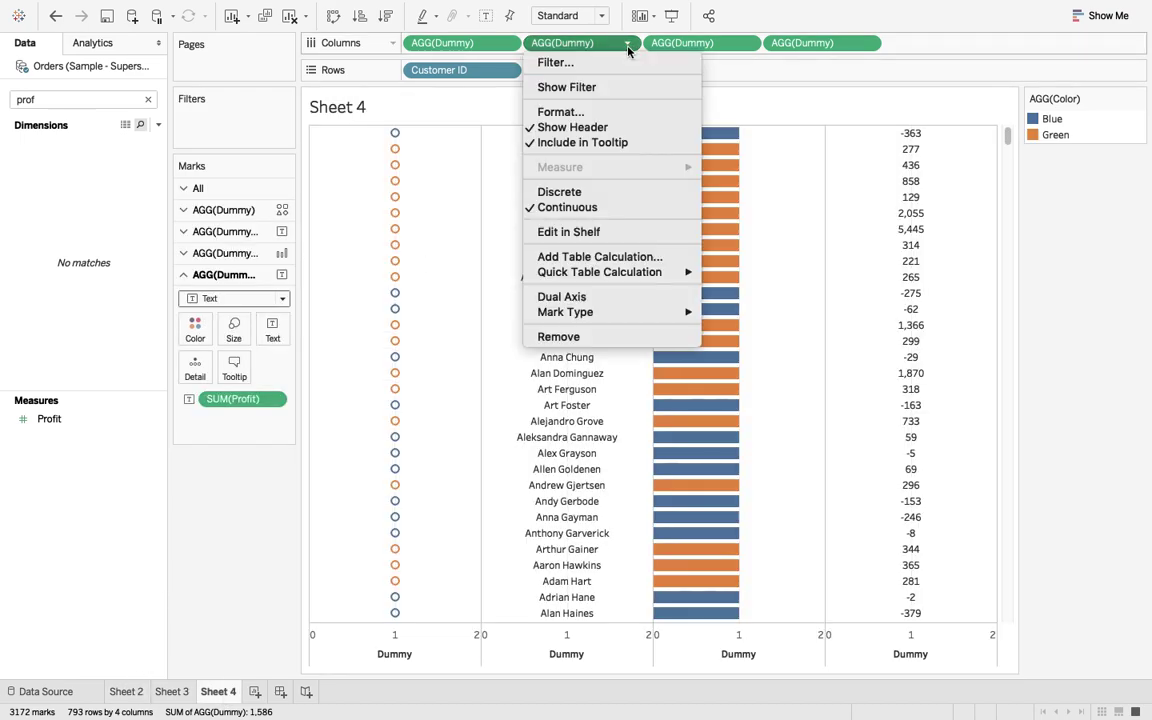
pyautogui.click(589, 298)
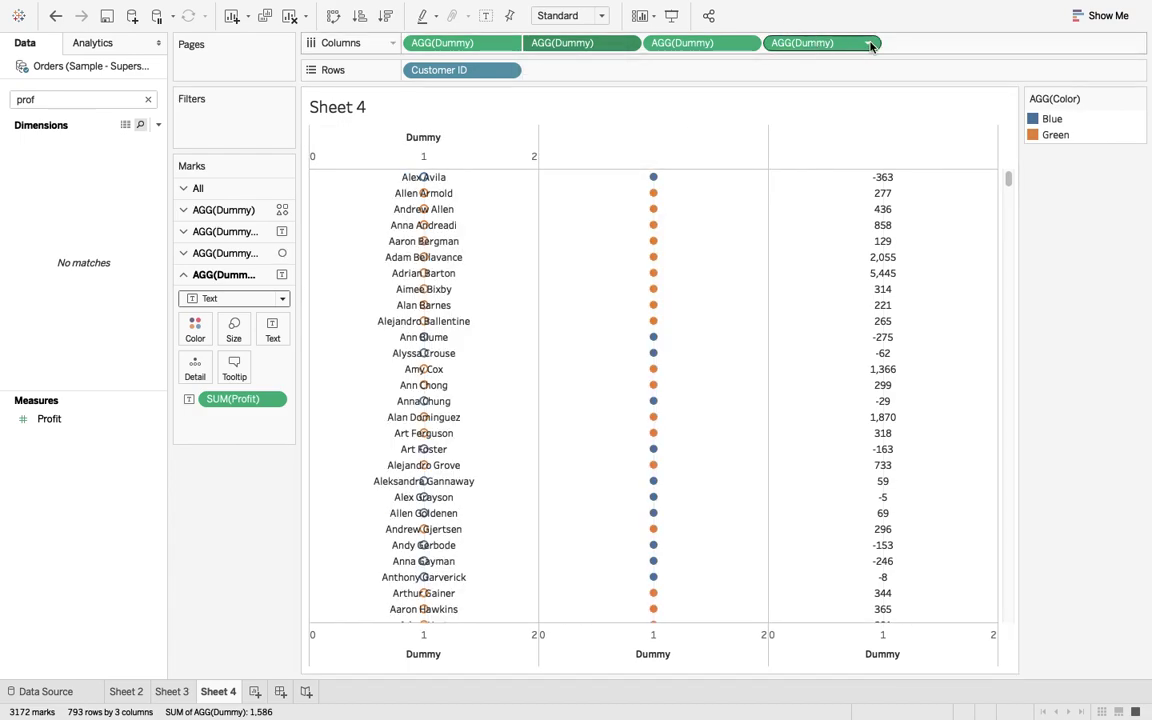
pyautogui.click(869, 44)
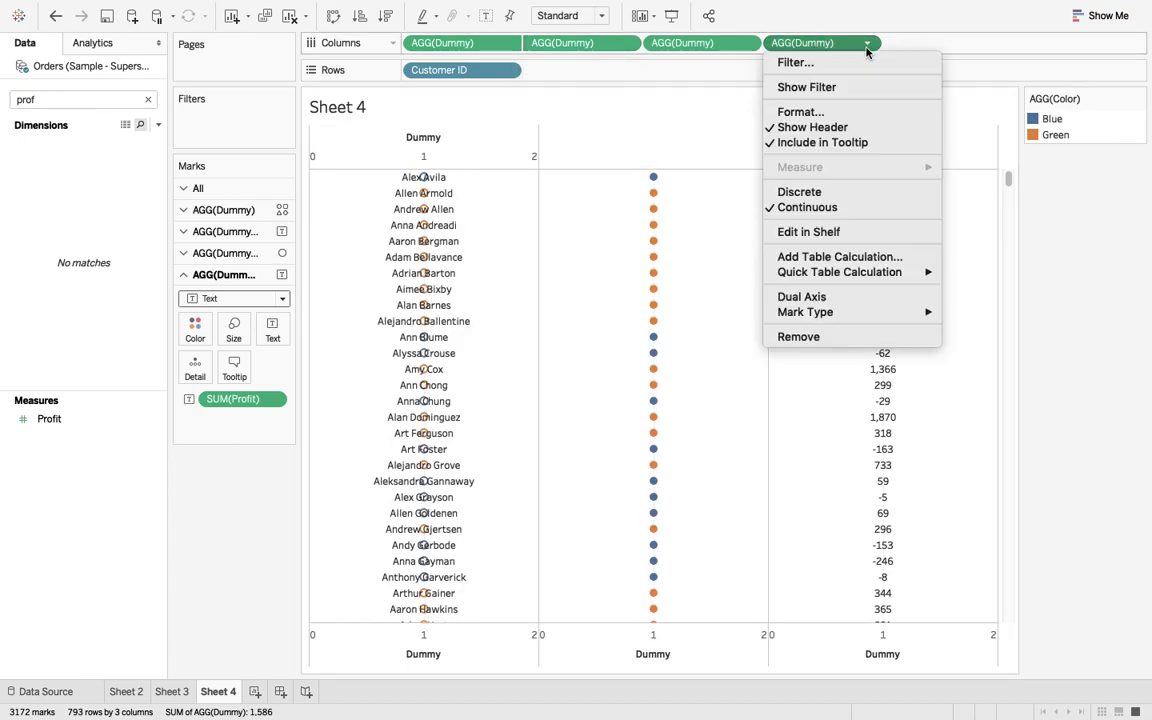
pyautogui.click(820, 299)
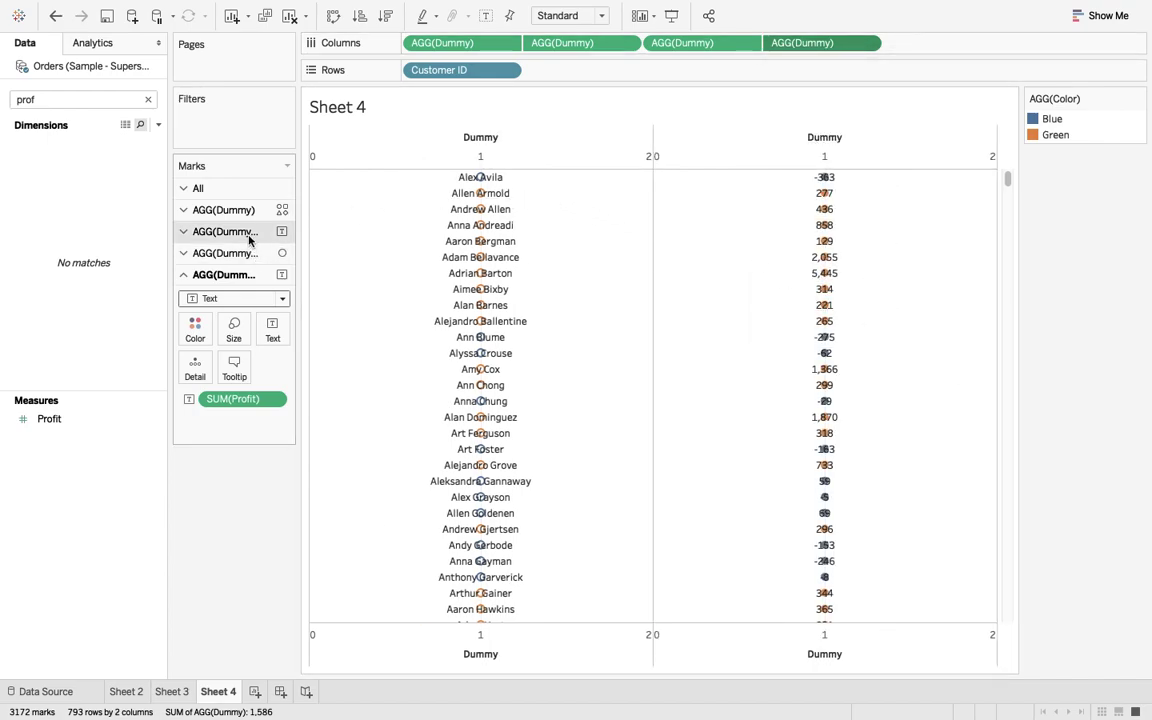
pyautogui.click(183, 232)
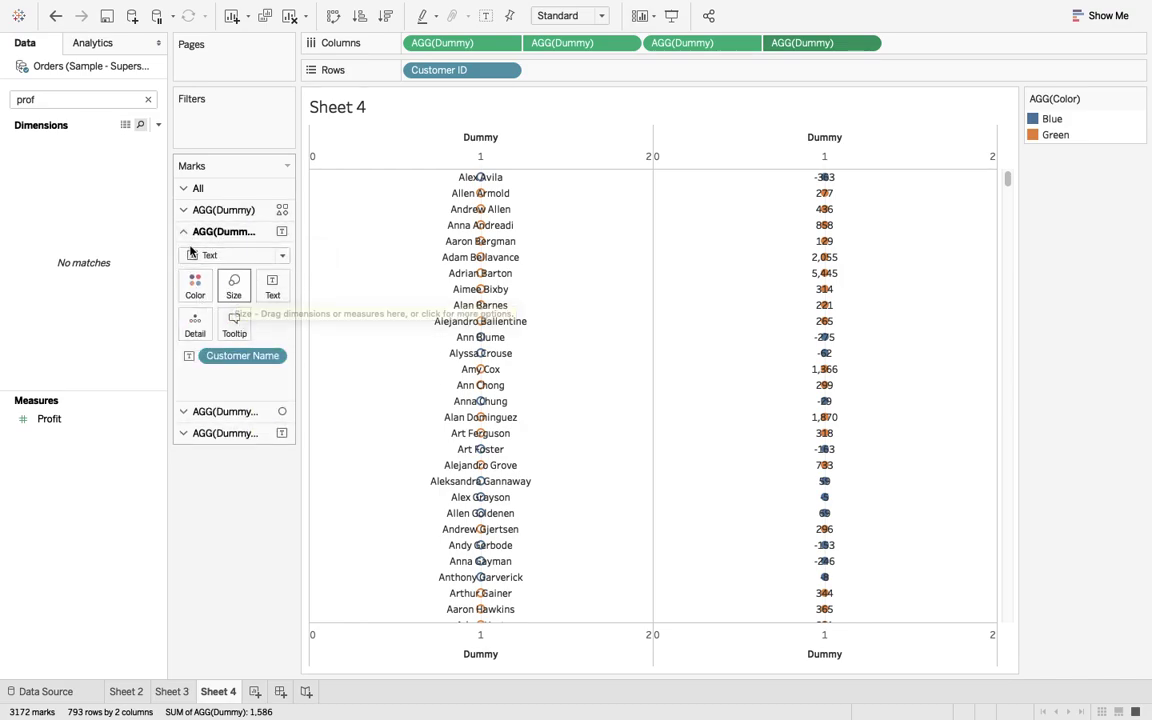
# Replace the circle marks behind customer names with the blank shape from the My Image palette.
pyautogui.click(184, 211)
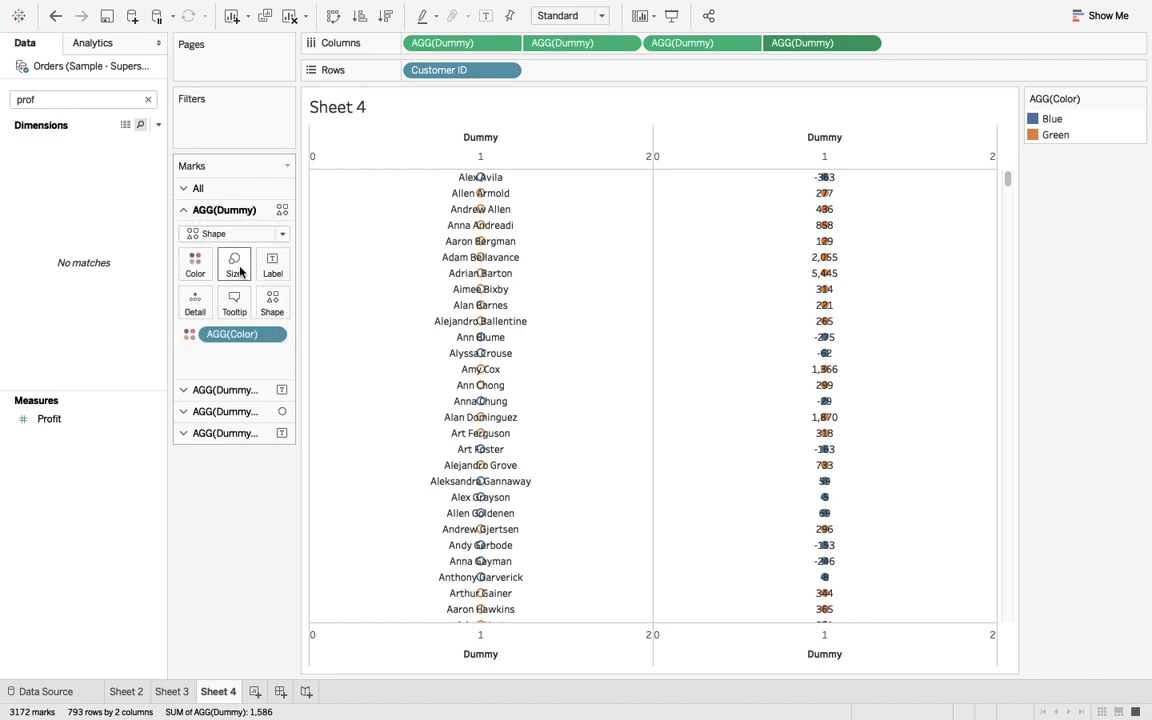
pyautogui.click(275, 306)
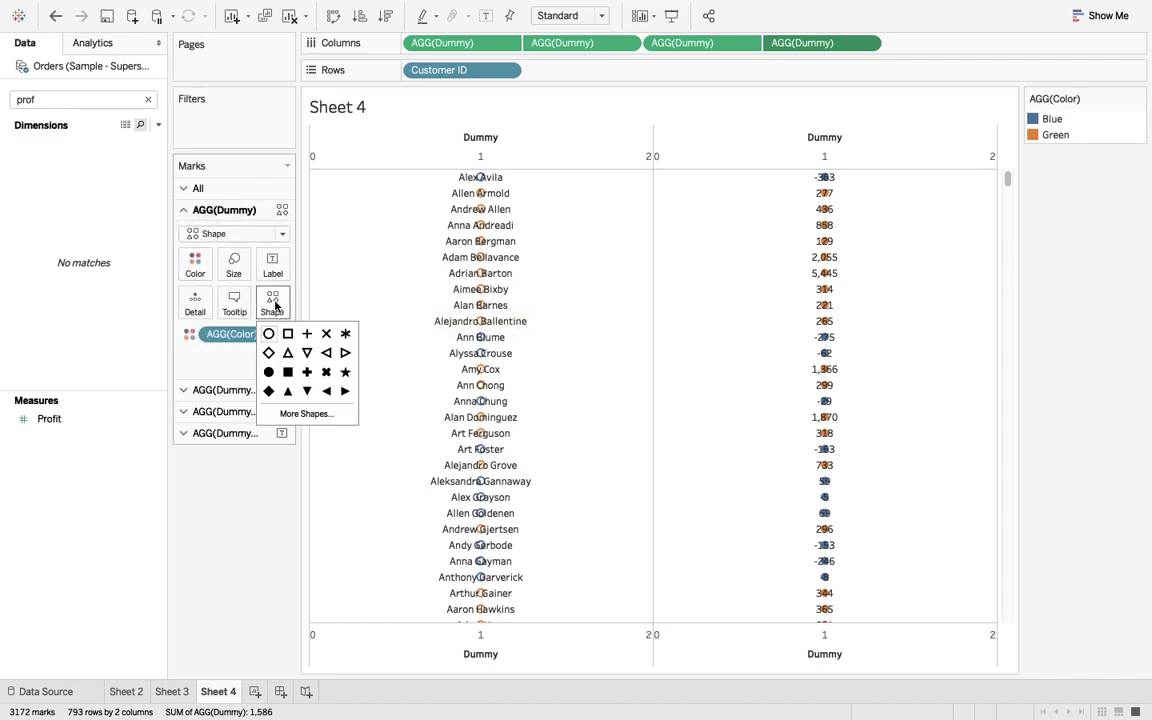
pyautogui.click(303, 414)
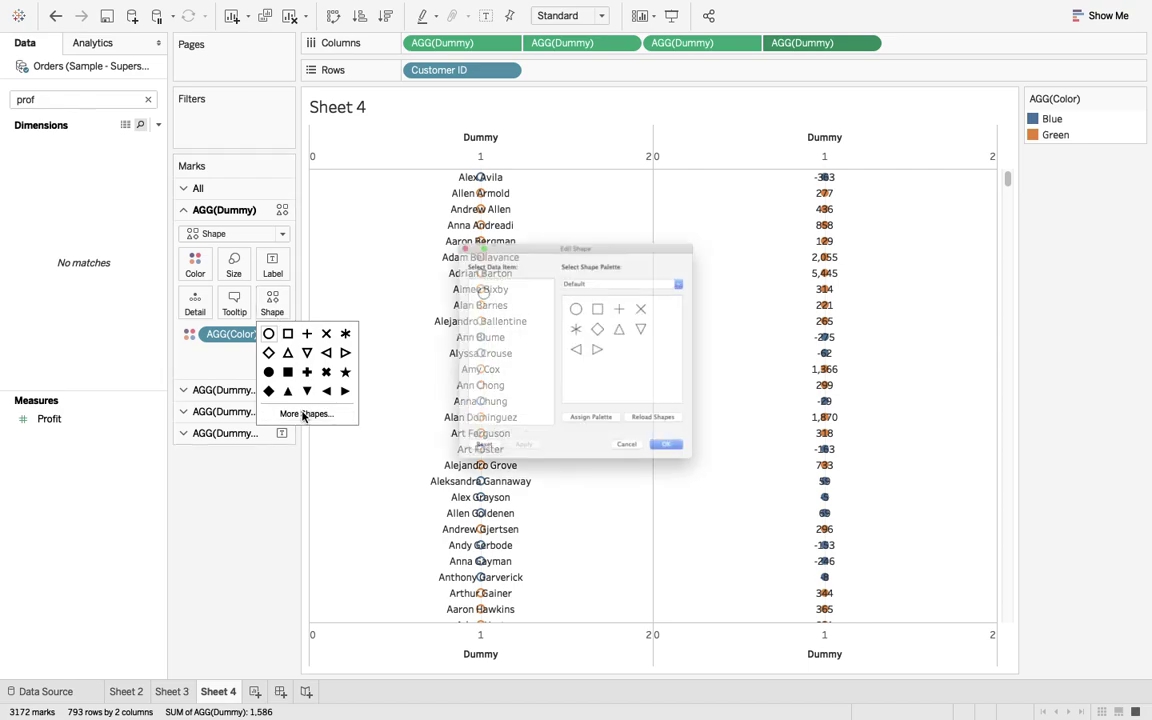
pyautogui.click(583, 239)
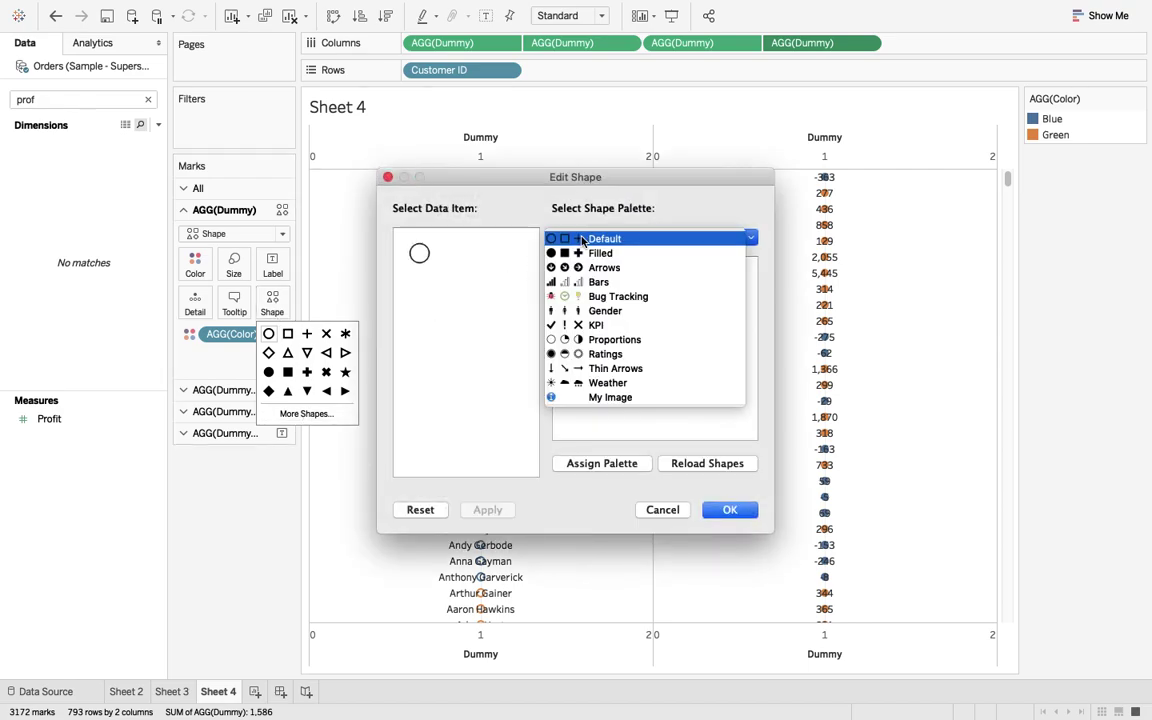
pyautogui.click(565, 401)
pyautogui.click(610, 280)
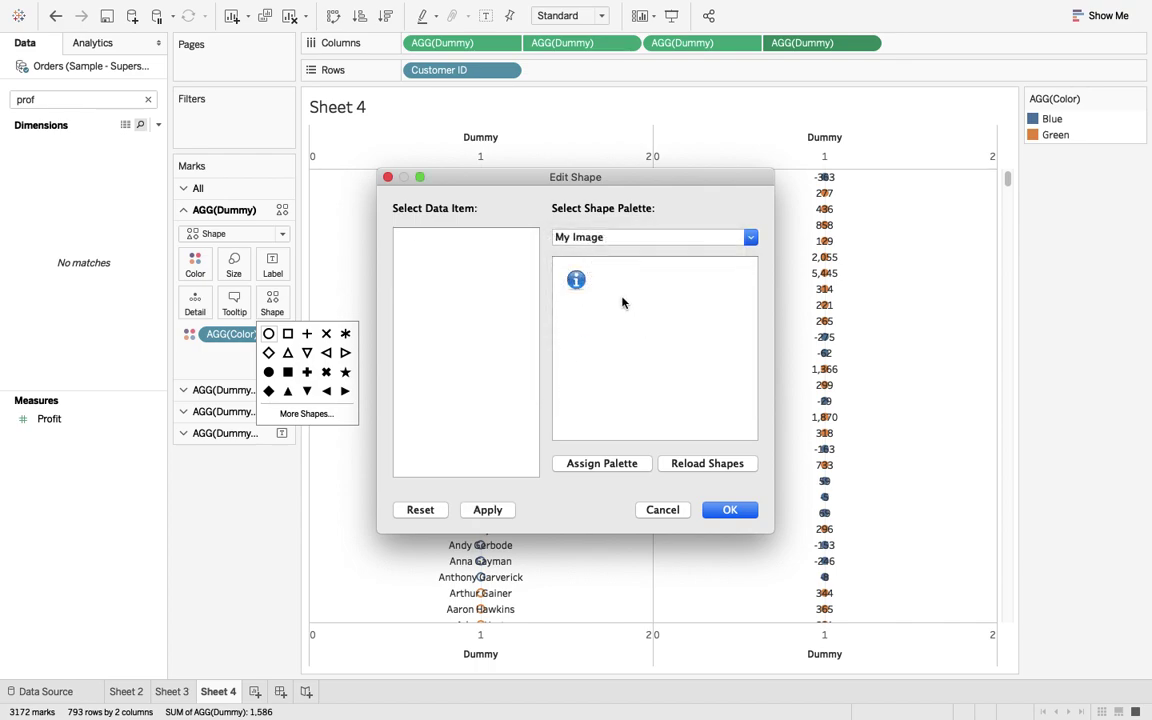
pyautogui.click(726, 510)
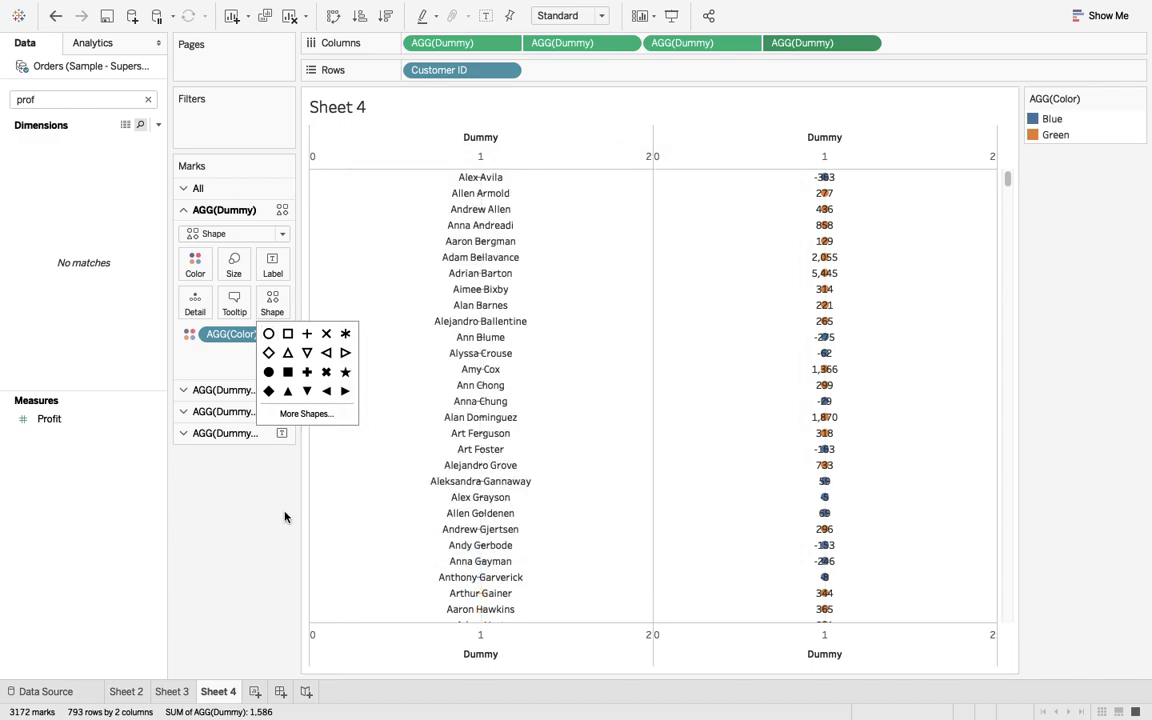
# Make the name marks filled squares at maximum size, giving each row a coloured block.
pyautogui.click(233, 262)
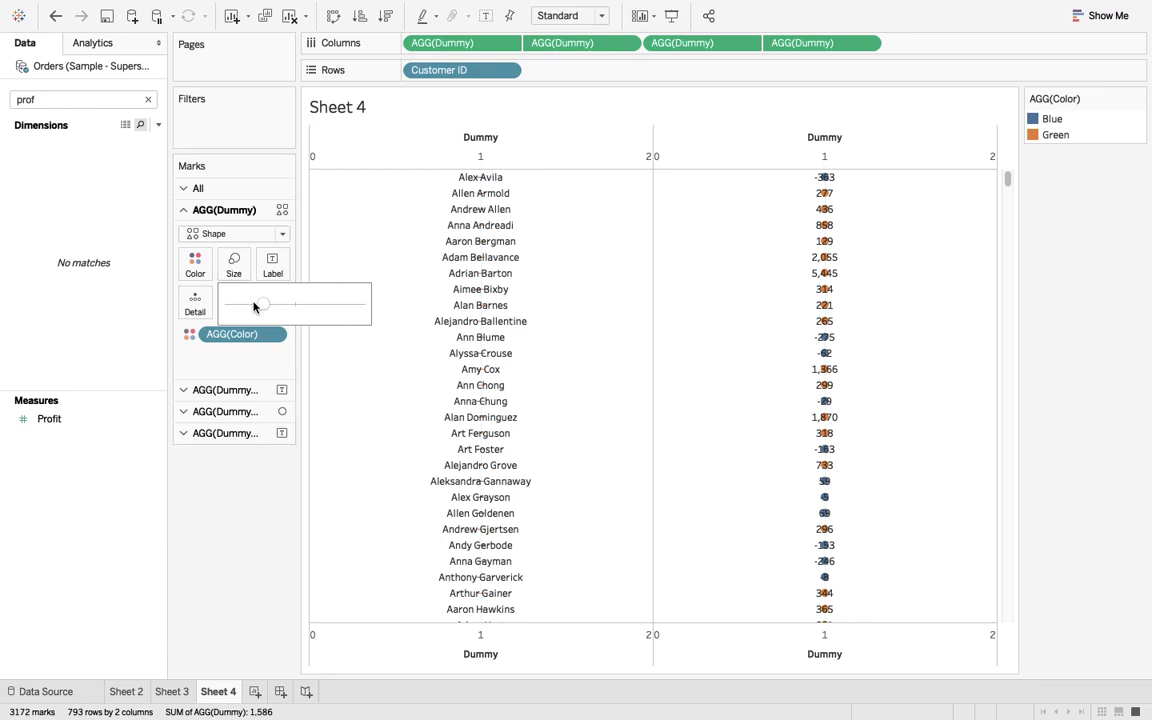
pyautogui.moveTo(298, 306); pyautogui.dragTo(366, 308)
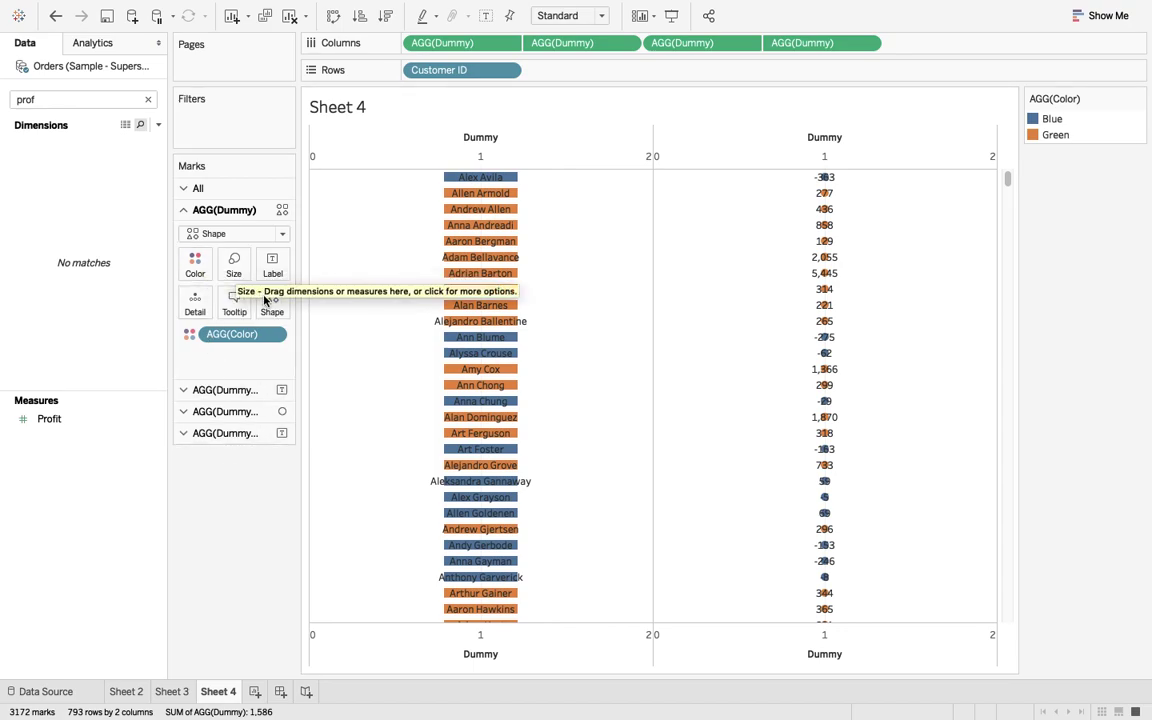
pyautogui.click(269, 302)
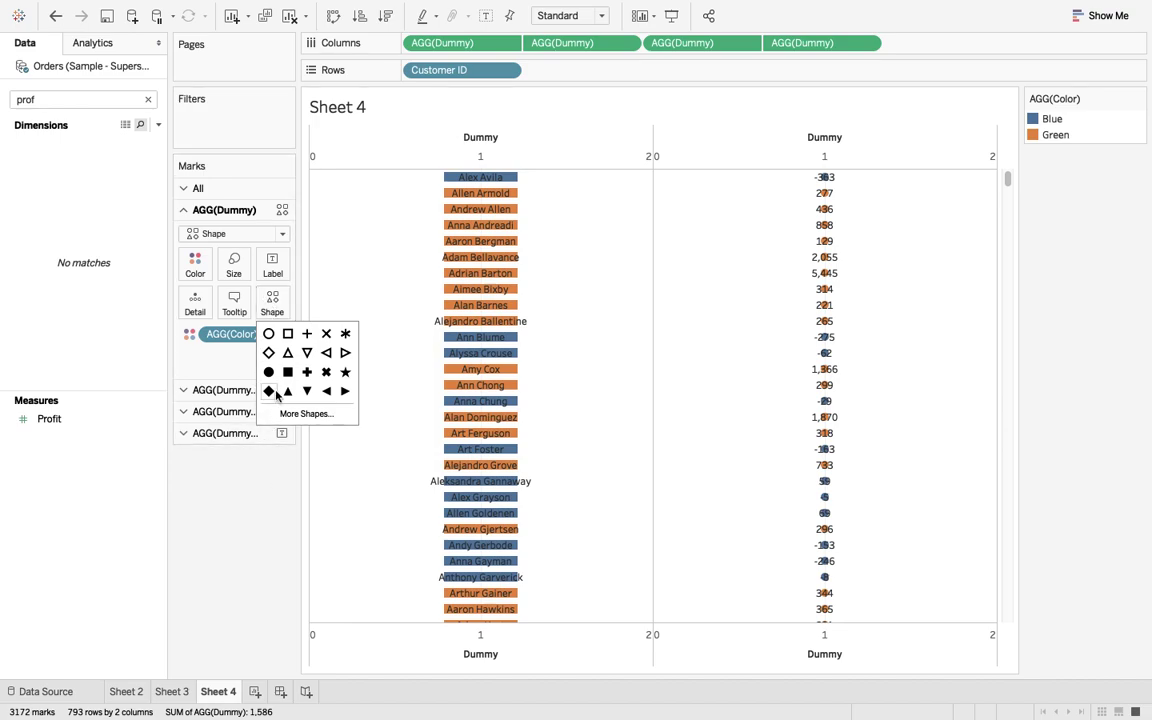
pyautogui.click(288, 373)
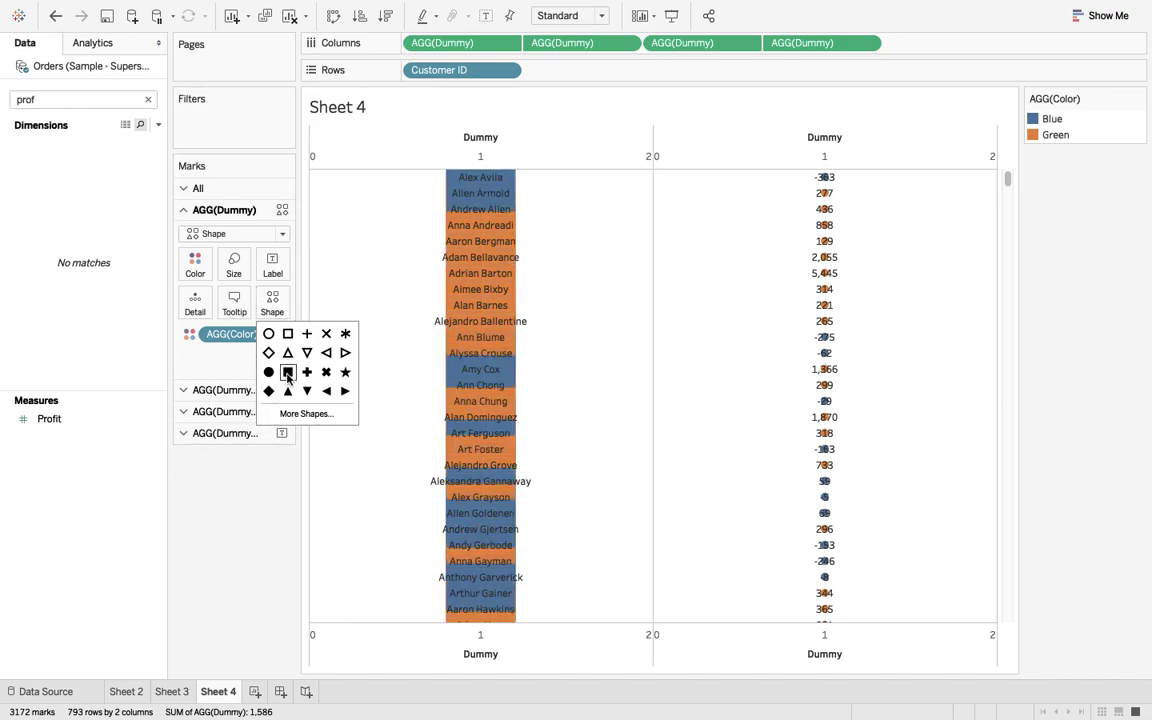
pyautogui.click(222, 468)
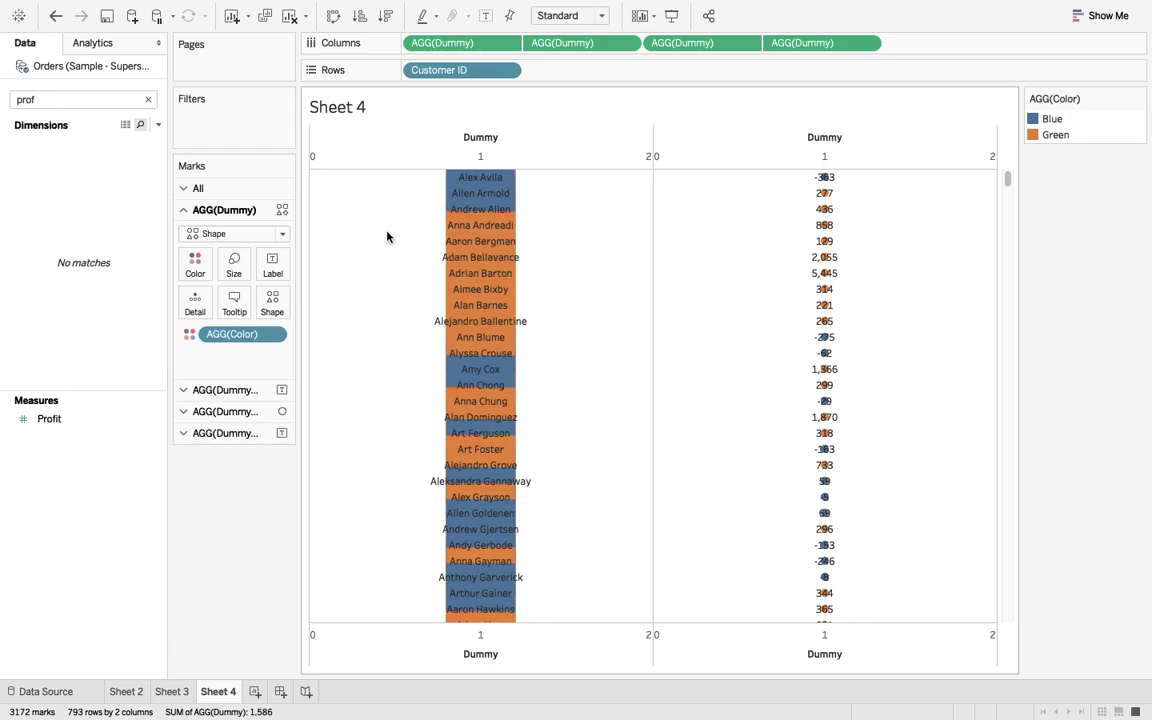
pyautogui.click(228, 268)
pyautogui.moveTo(347, 306); pyautogui.dragTo(362, 305)
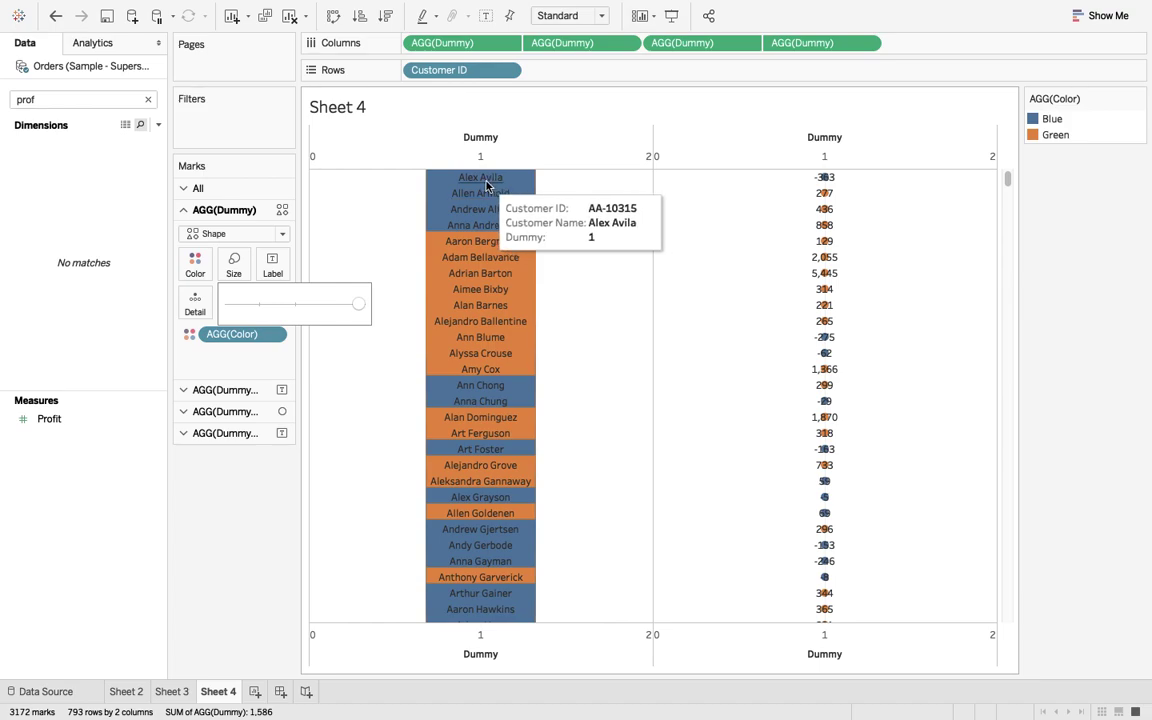
# Recolour the Green legend entry to an actual green so name rows show blue and green.
pyautogui.doubleClick(1040, 135)
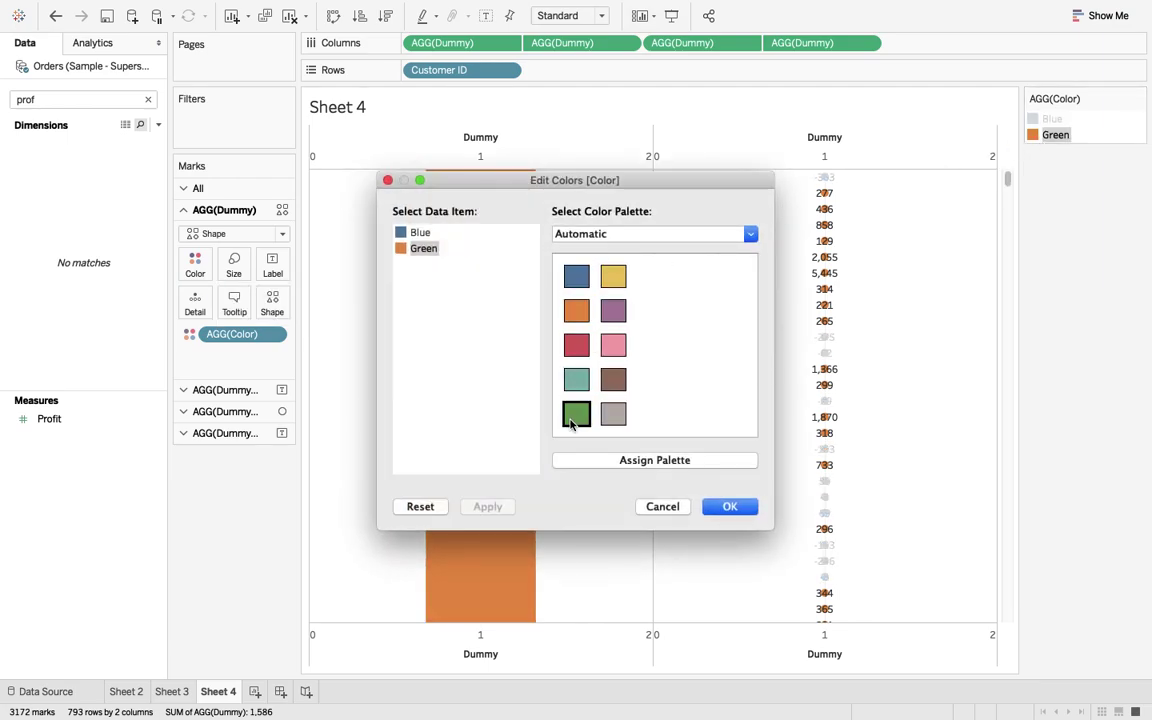
pyautogui.click(573, 420)
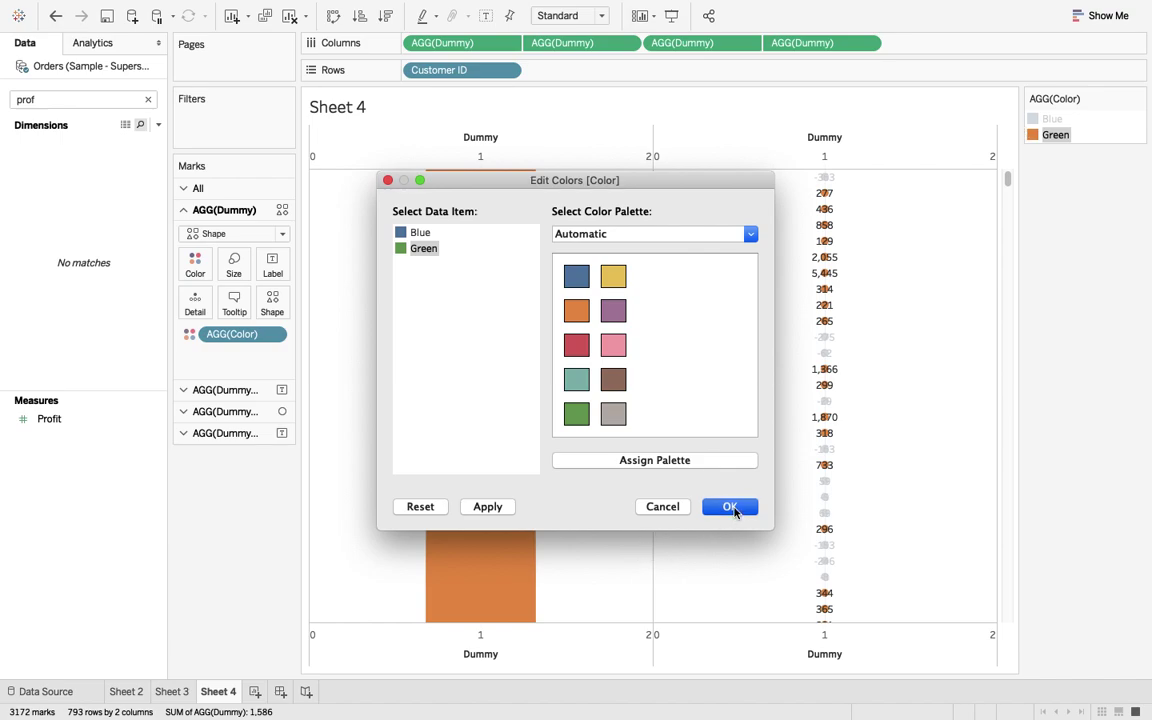
pyautogui.click(731, 507)
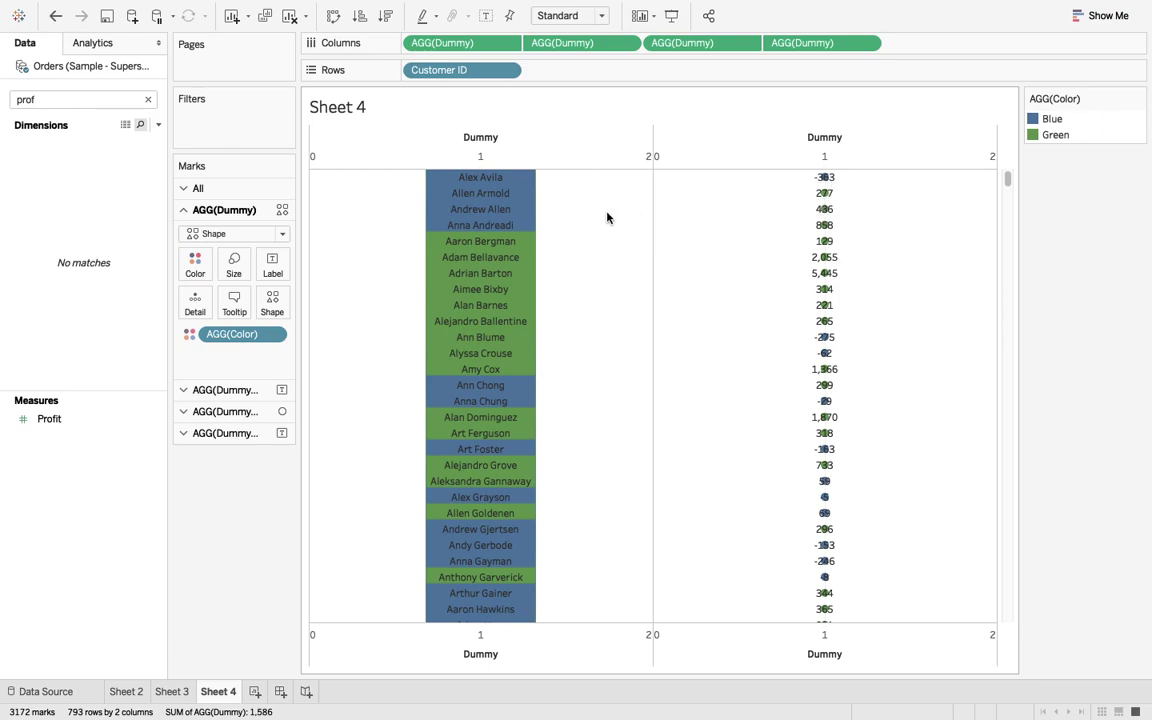
pyautogui.click(232, 268)
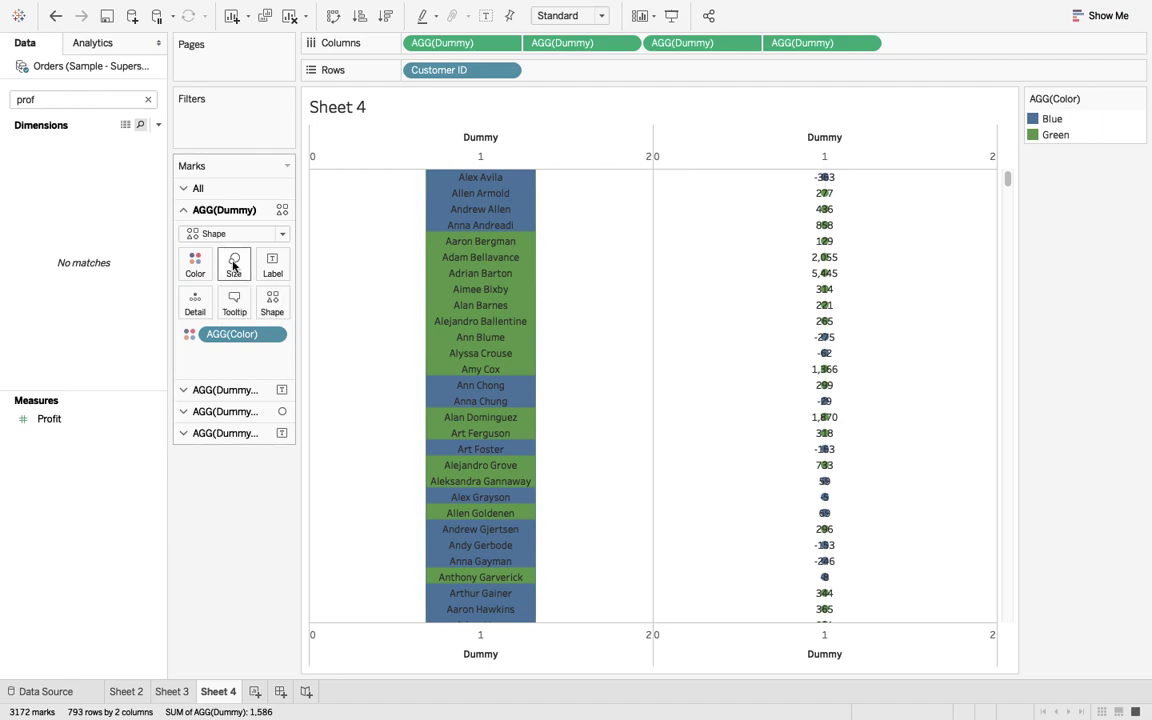
# Assign the custom My Image palette shape to the customer-name marks.
pyautogui.click(273, 303)
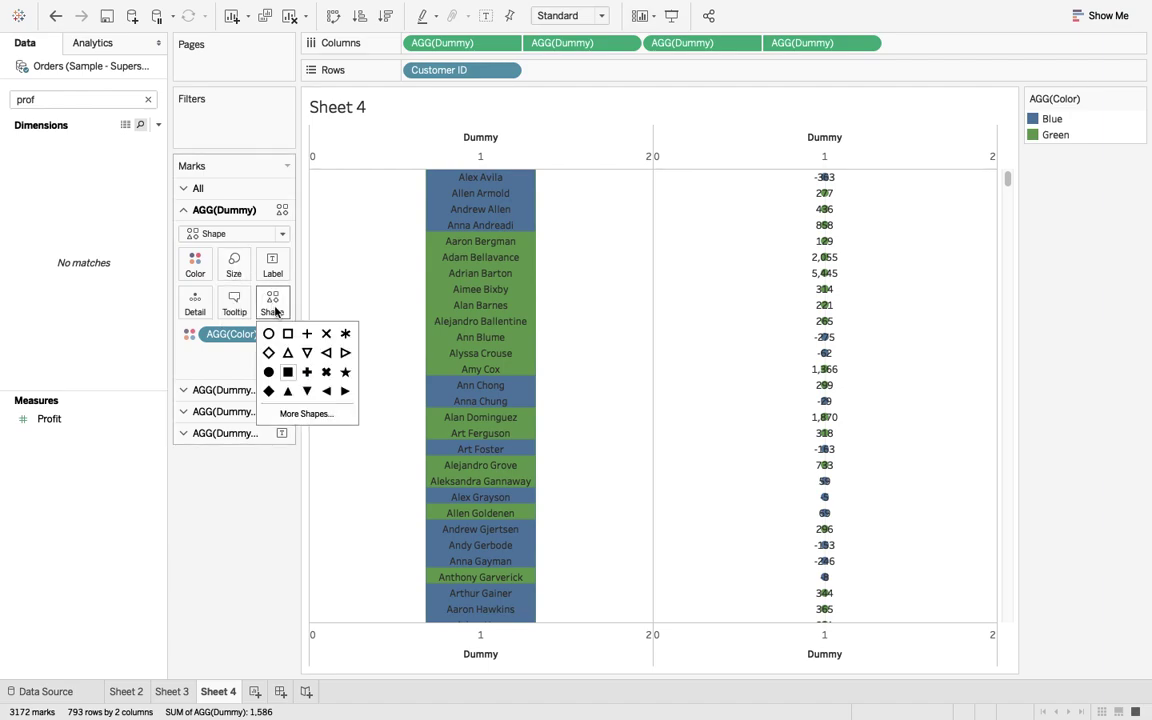
pyautogui.click(307, 413)
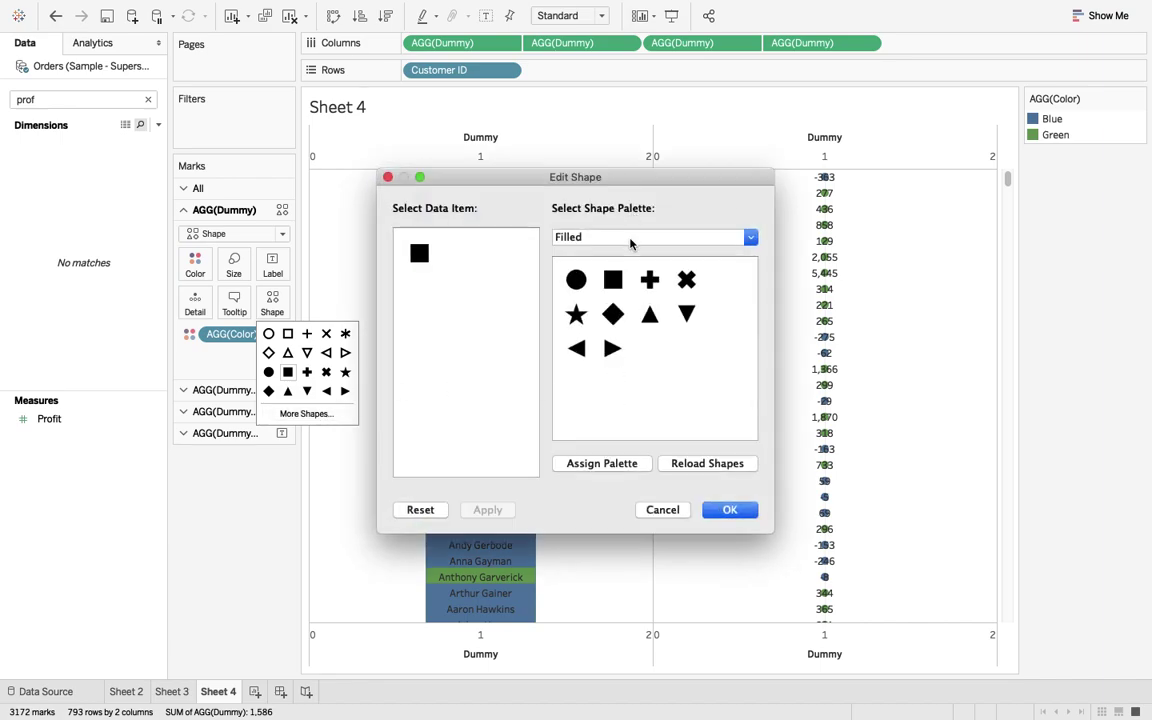
pyautogui.click(630, 240)
pyautogui.click(612, 385)
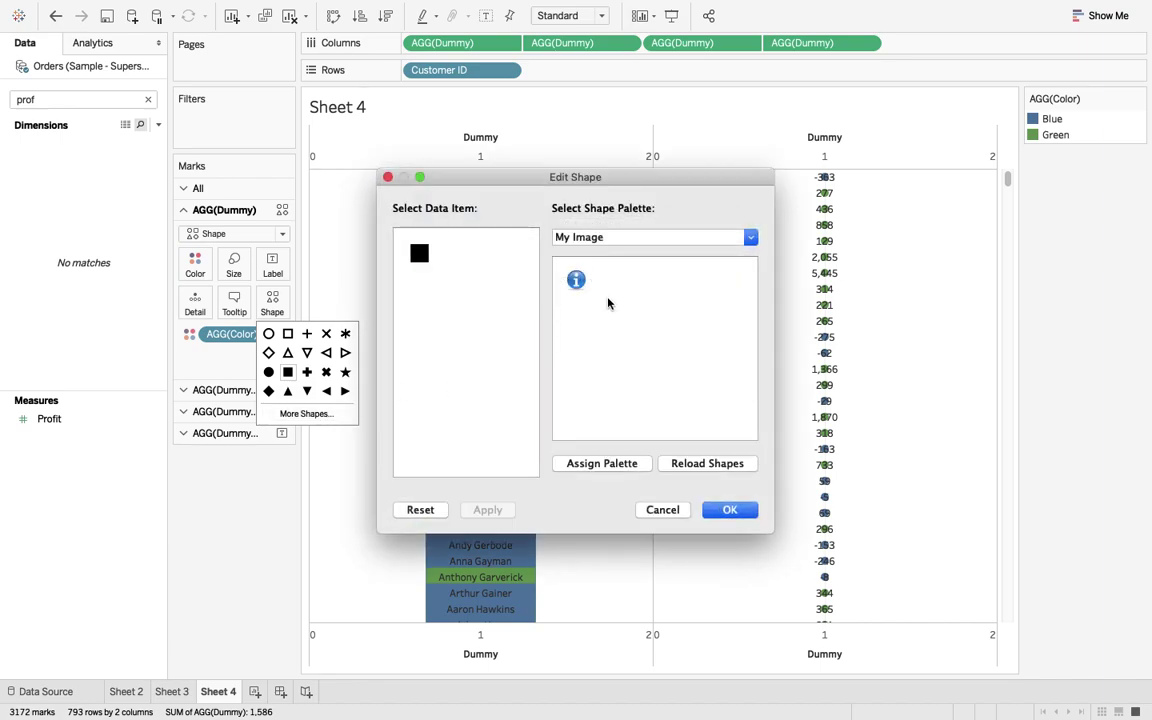
pyautogui.click(612, 282)
pyautogui.click(716, 510)
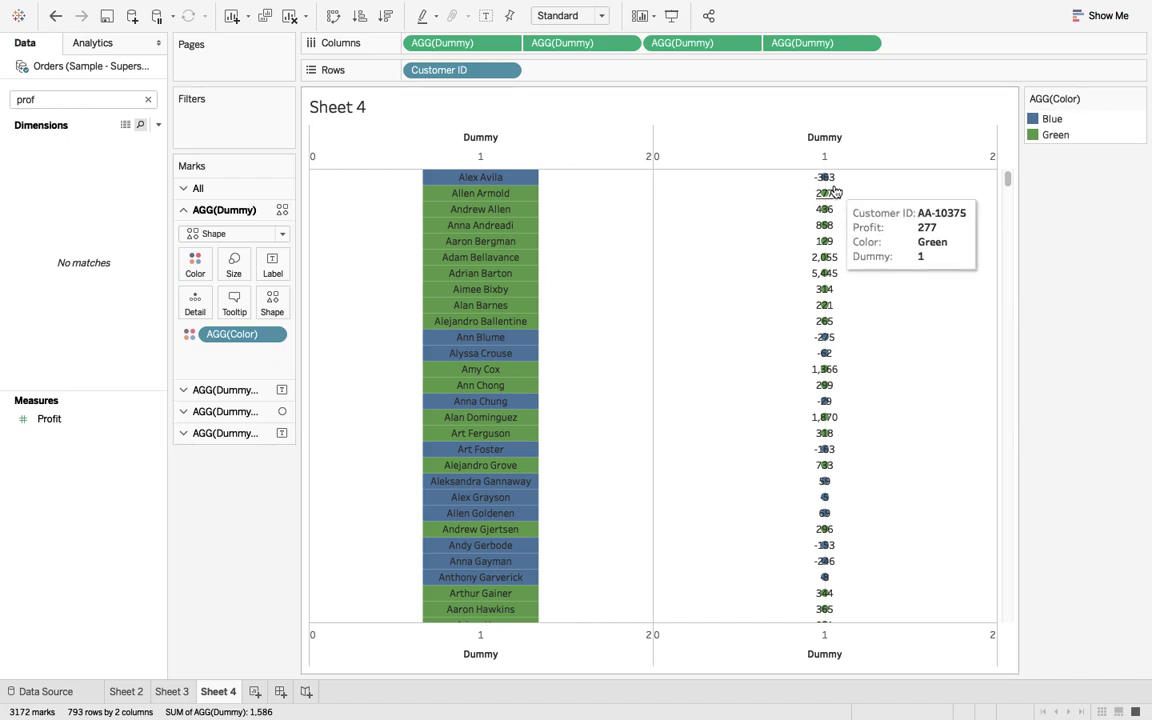
pyautogui.click(178, 410)
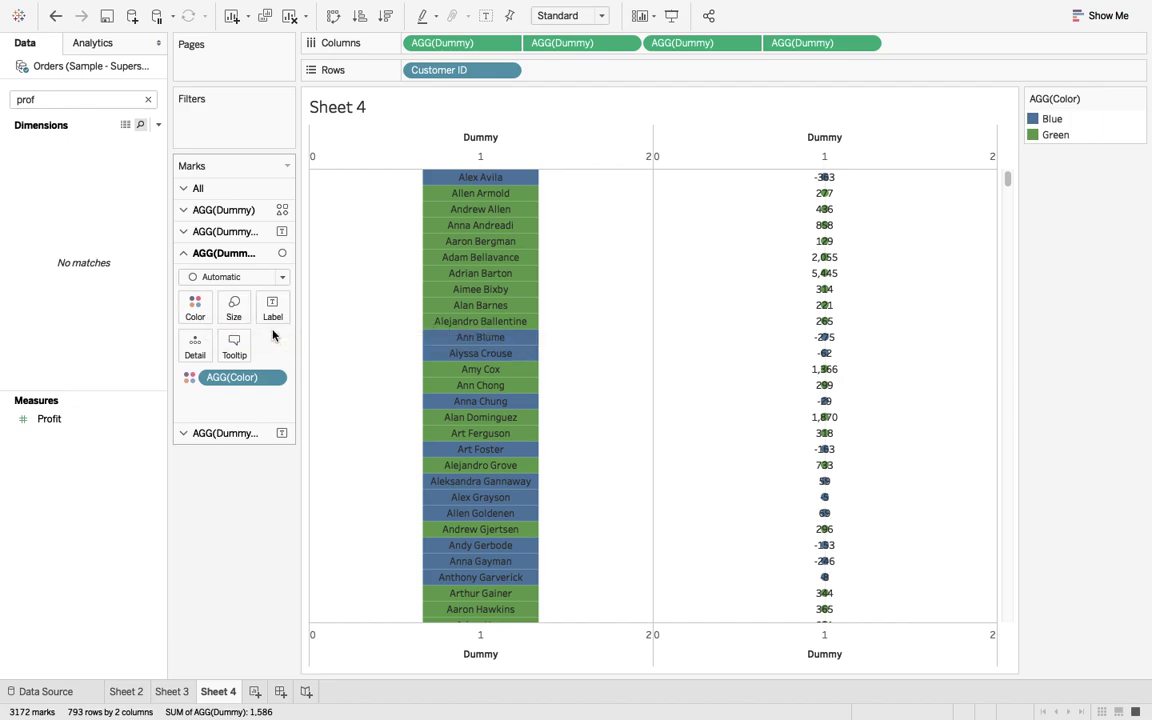
# Change the profit layer's mark type to Shape using the custom My Image palette shape.
pyautogui.click(283, 277)
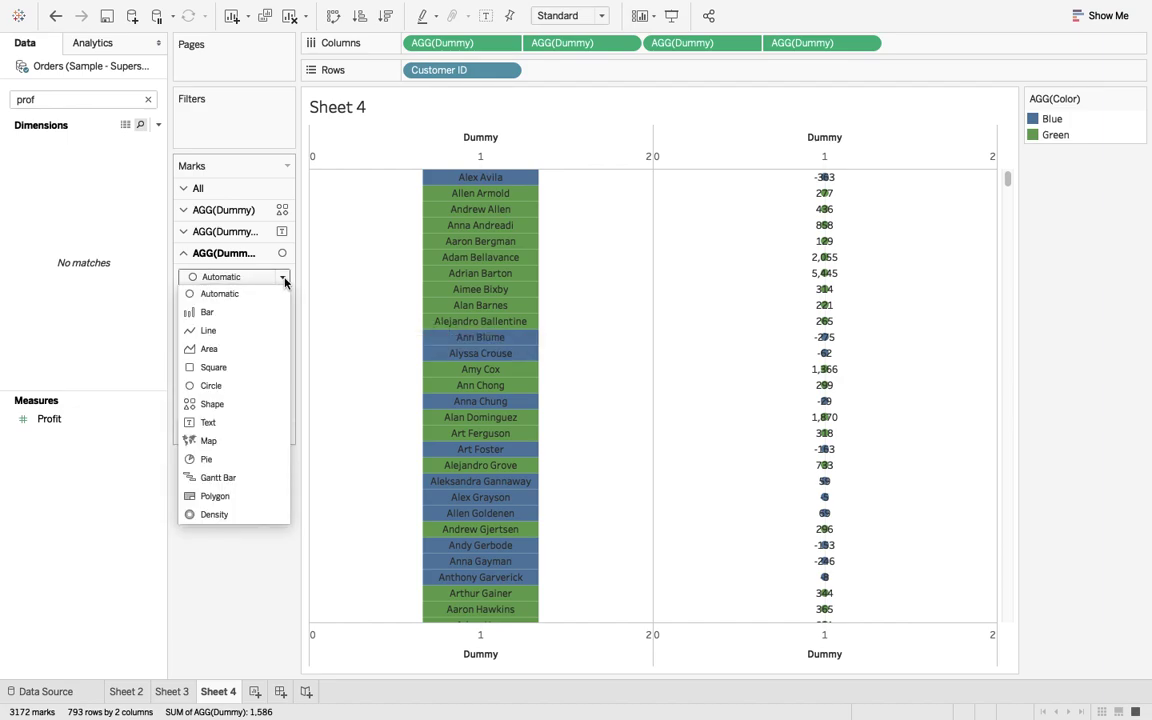
pyautogui.click(227, 405)
pyautogui.click(275, 346)
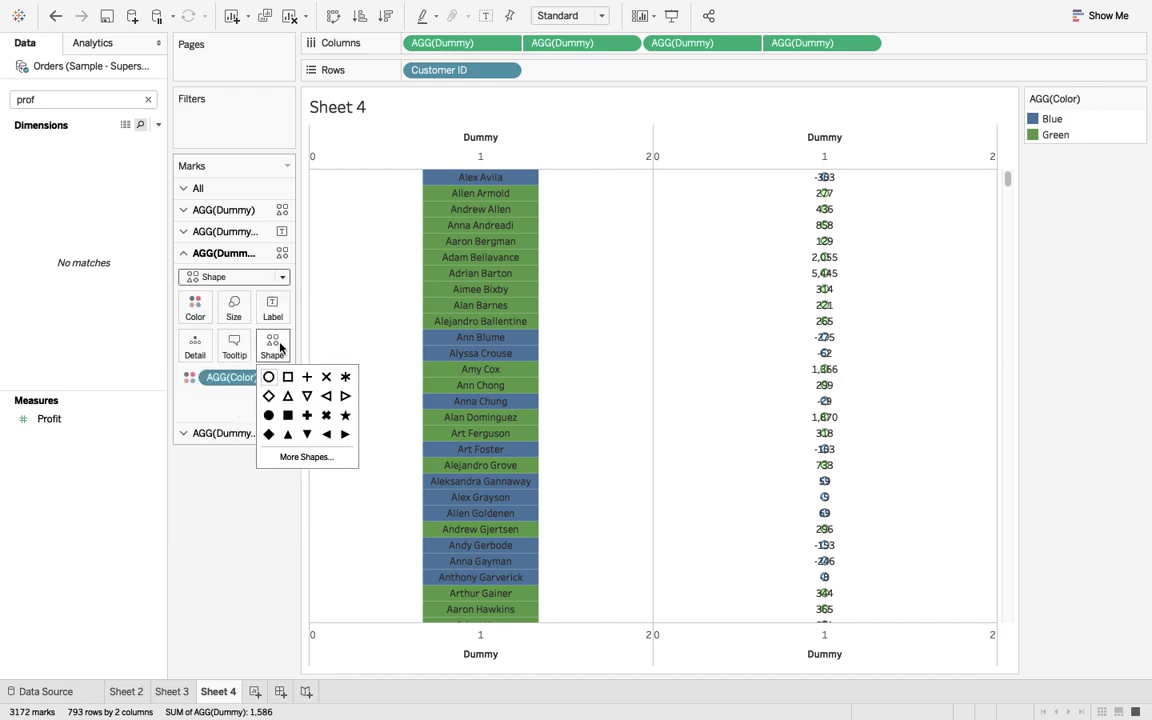
pyautogui.click(290, 459)
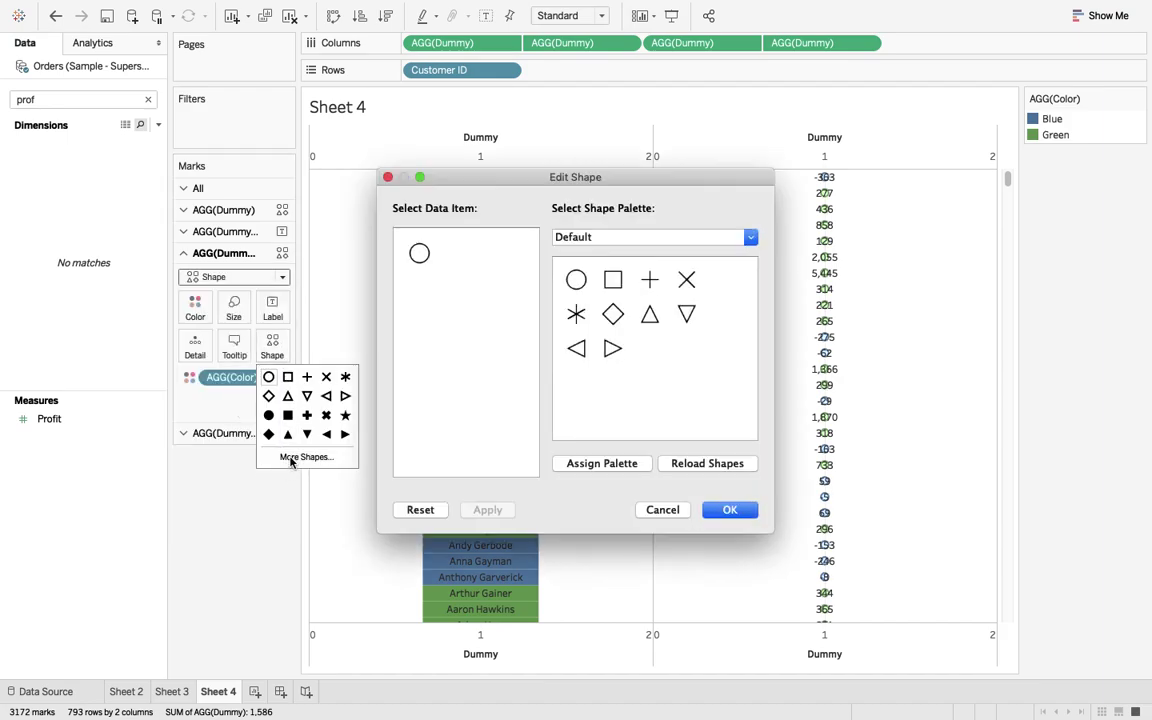
pyautogui.click(598, 236)
pyautogui.click(598, 397)
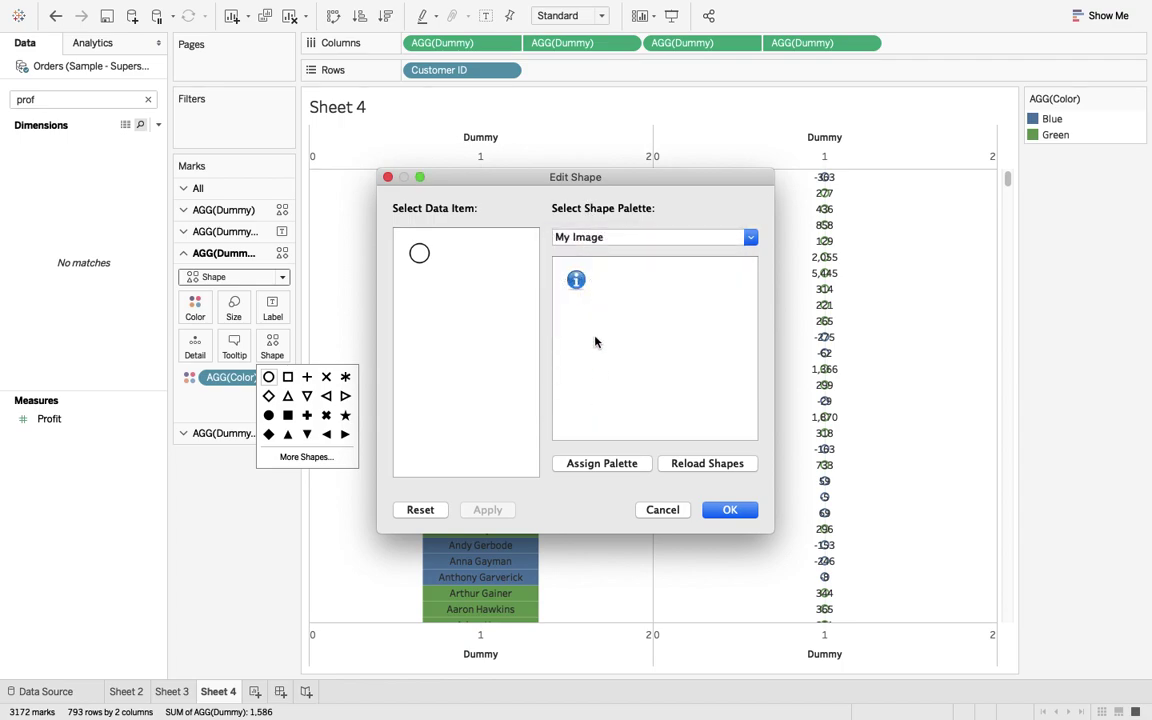
pyautogui.click(731, 511)
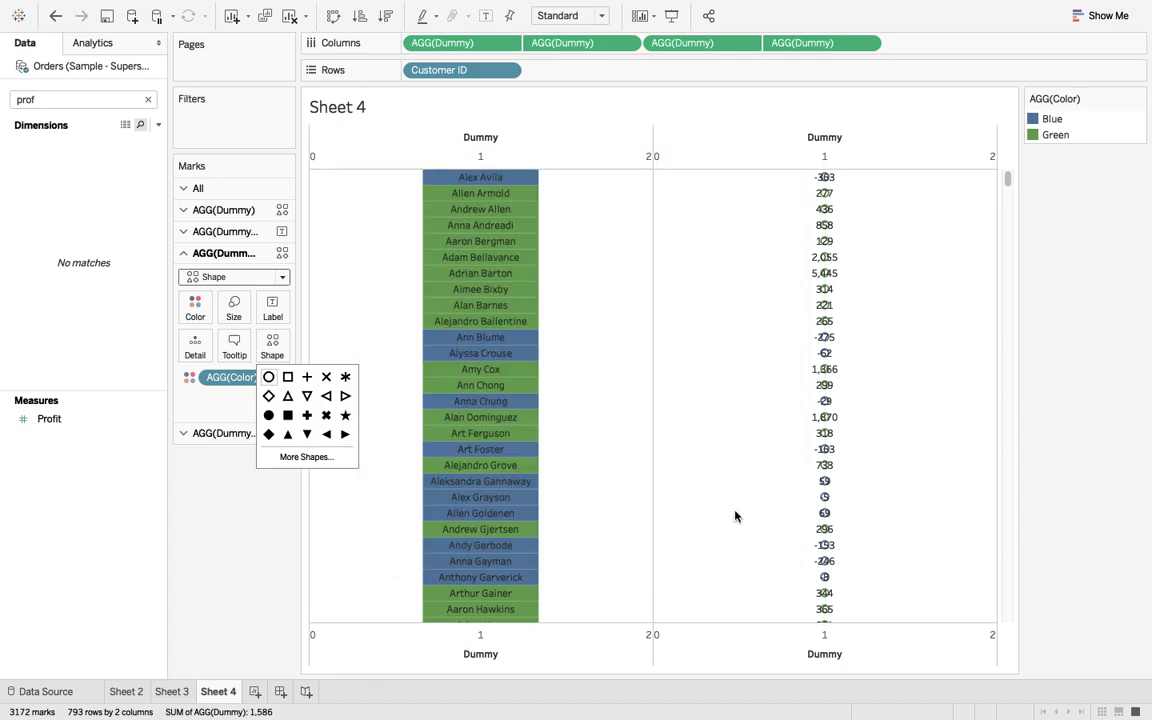
# Enlarge the profit marks to maximum size and narrow both chart columns.
pyautogui.click(234, 309)
pyautogui.moveTo(286, 351); pyautogui.dragTo(365, 352)
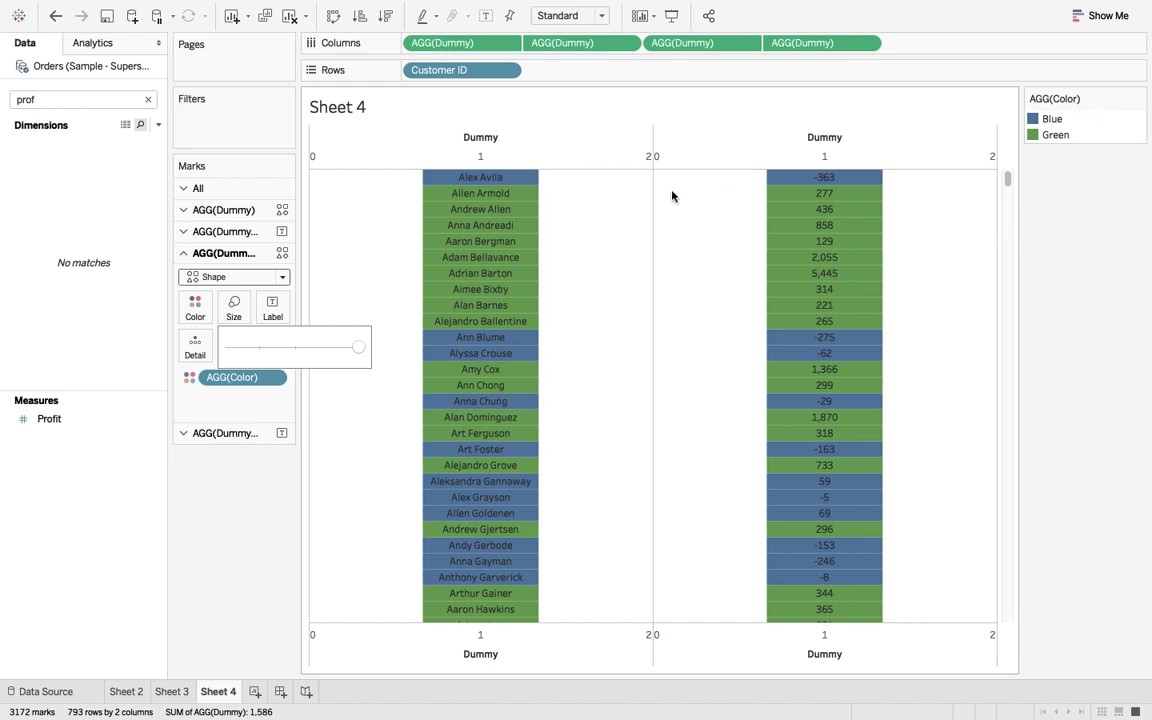
pyautogui.click(651, 214)
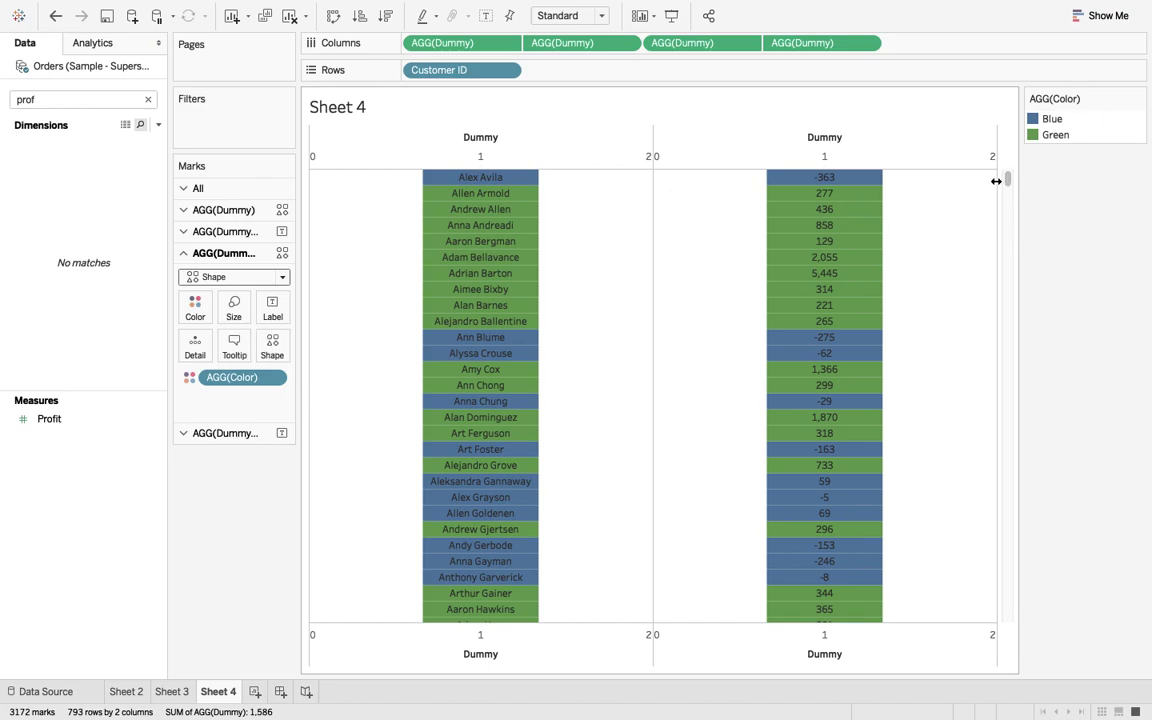
pyautogui.moveTo(996, 181); pyautogui.dragTo(663, 190)
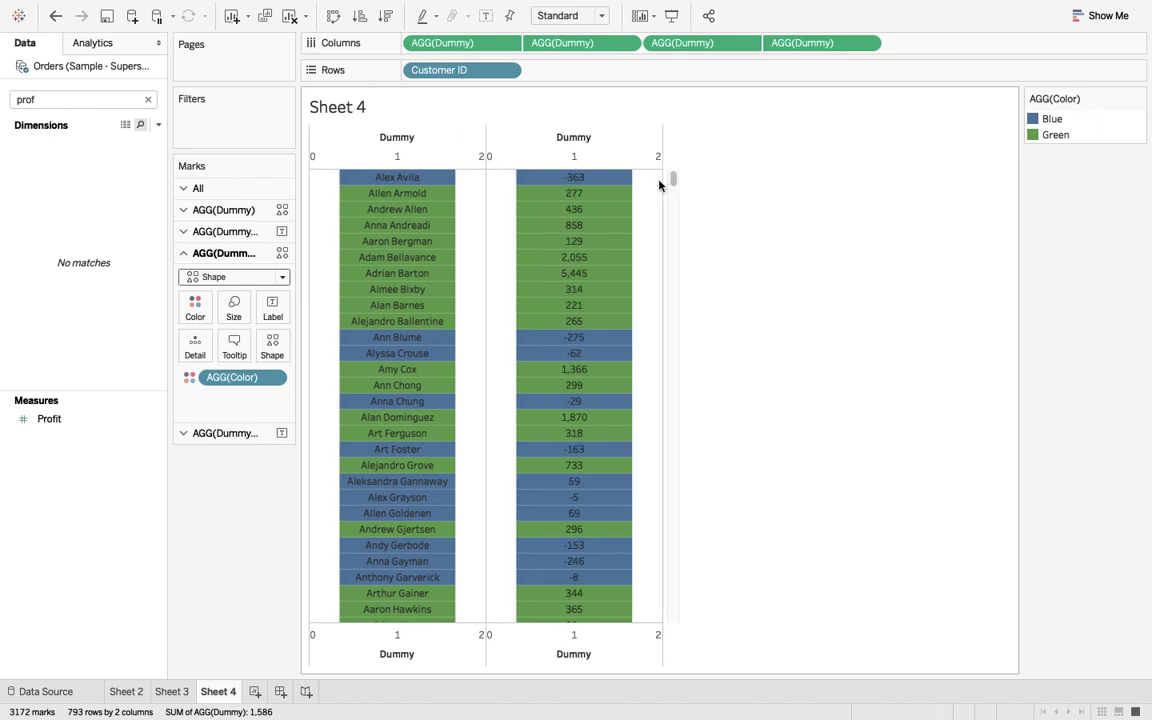
pyautogui.moveTo(661, 178); pyautogui.dragTo(548, 175)
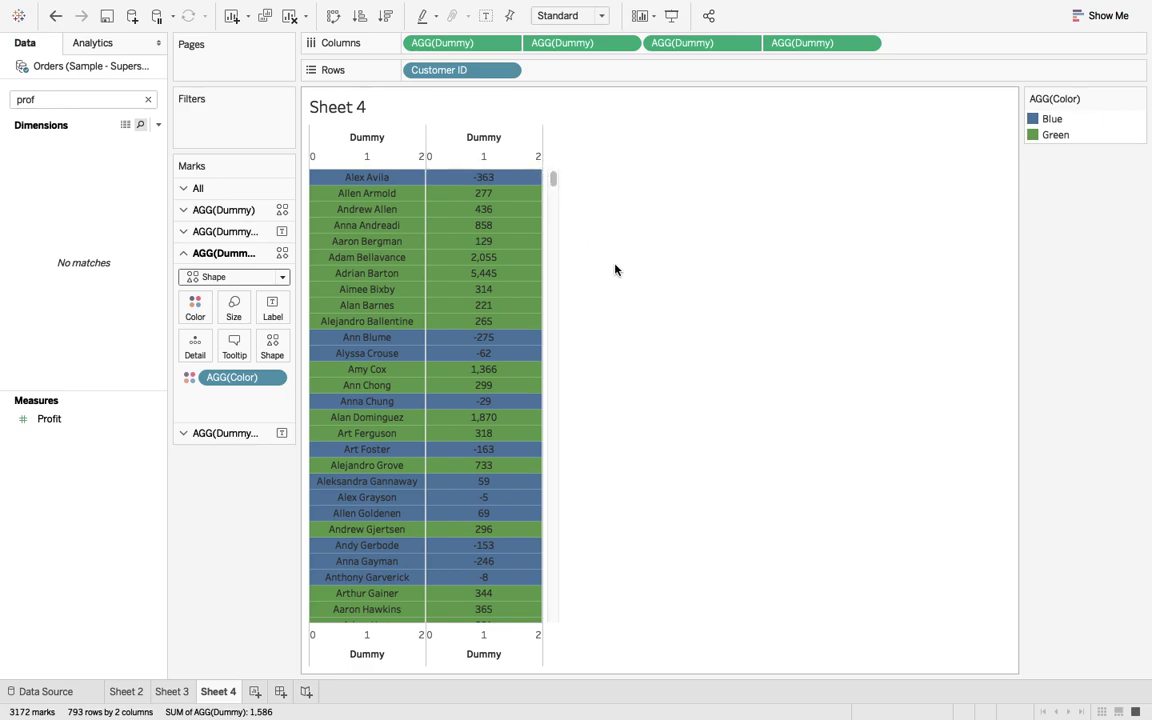
# Synchronize the left top dual axis and title it Customer Name.
pyautogui.rightClick(362, 139)
pyautogui.click(378, 146)
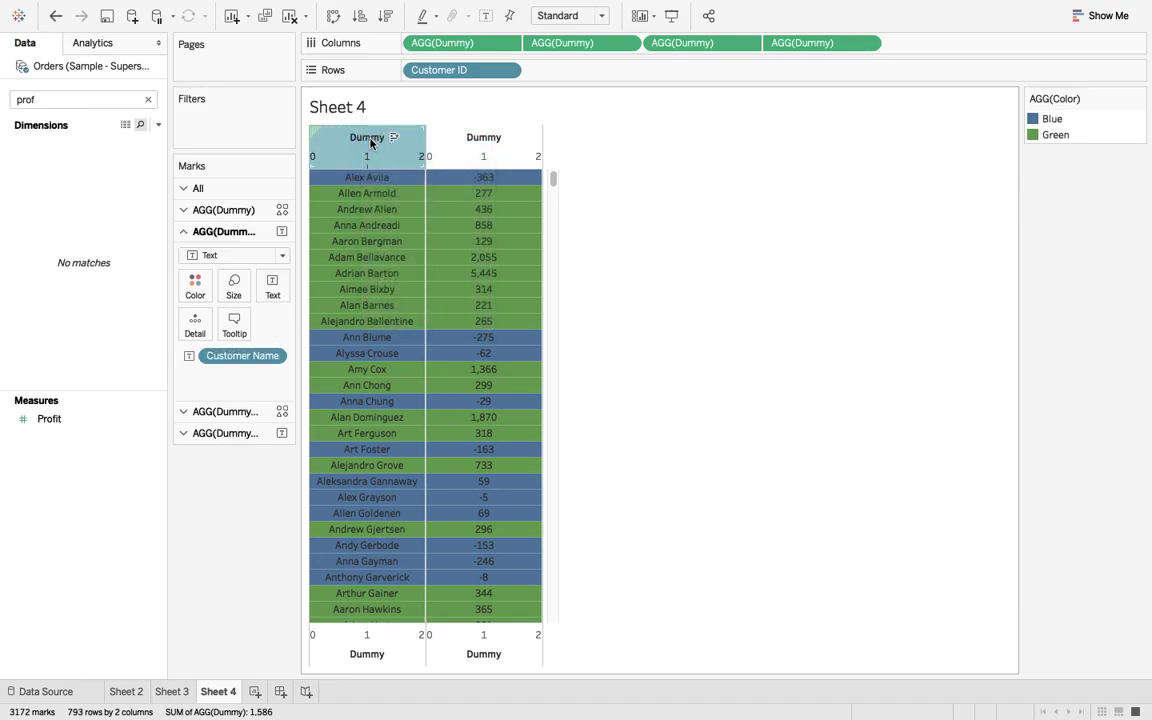
pyautogui.rightClick(372, 143)
pyautogui.click(398, 151)
pyautogui.click(425, 186)
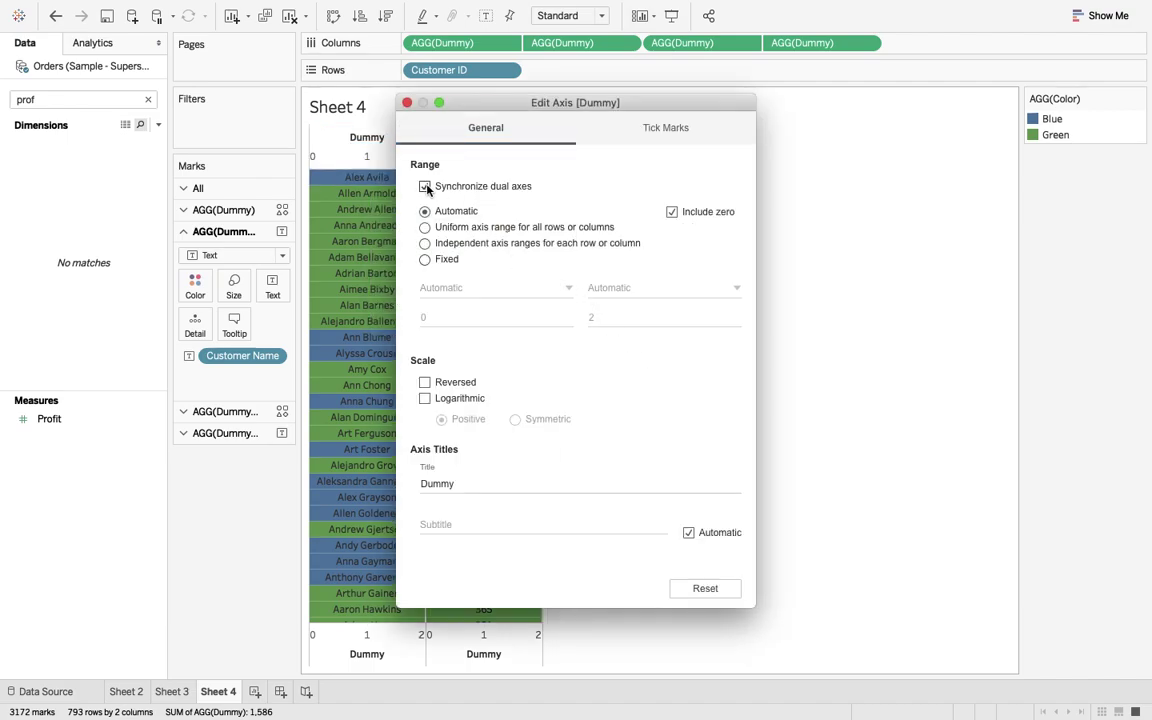
pyautogui.doubleClick(450, 484)
pyautogui.write('Customer Name')
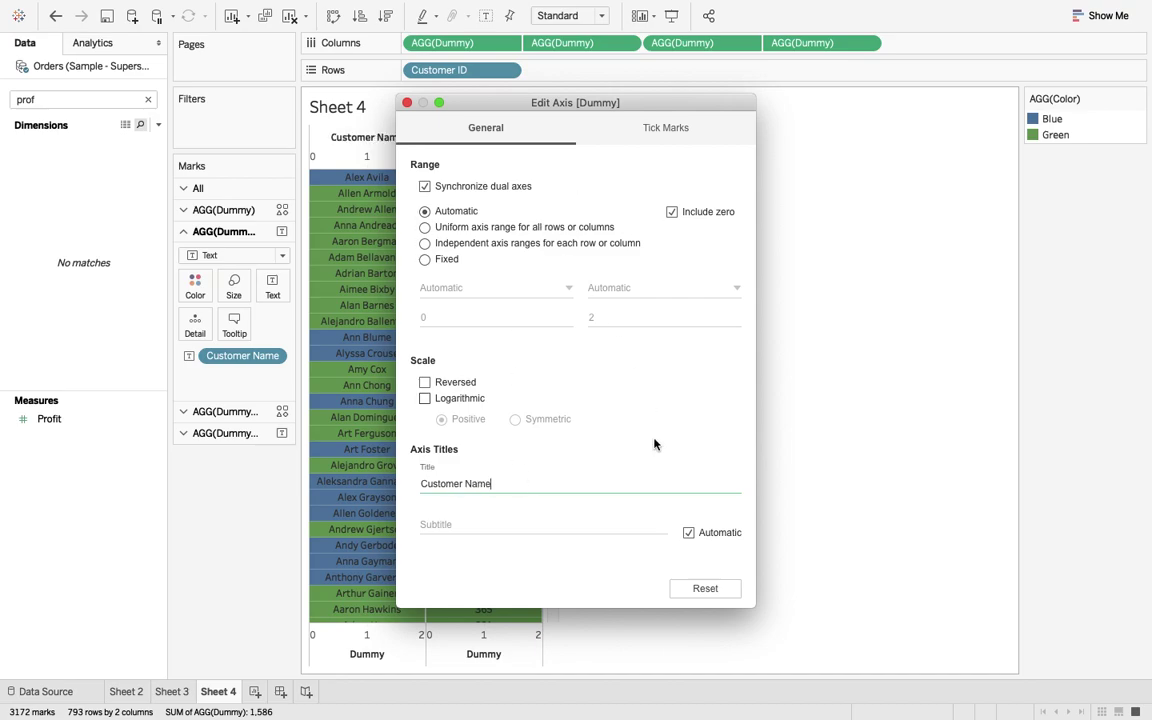
pyautogui.click(407, 103)
# Synchronize the right top dual axis and title it Profit.
pyautogui.rightClick(479, 144)
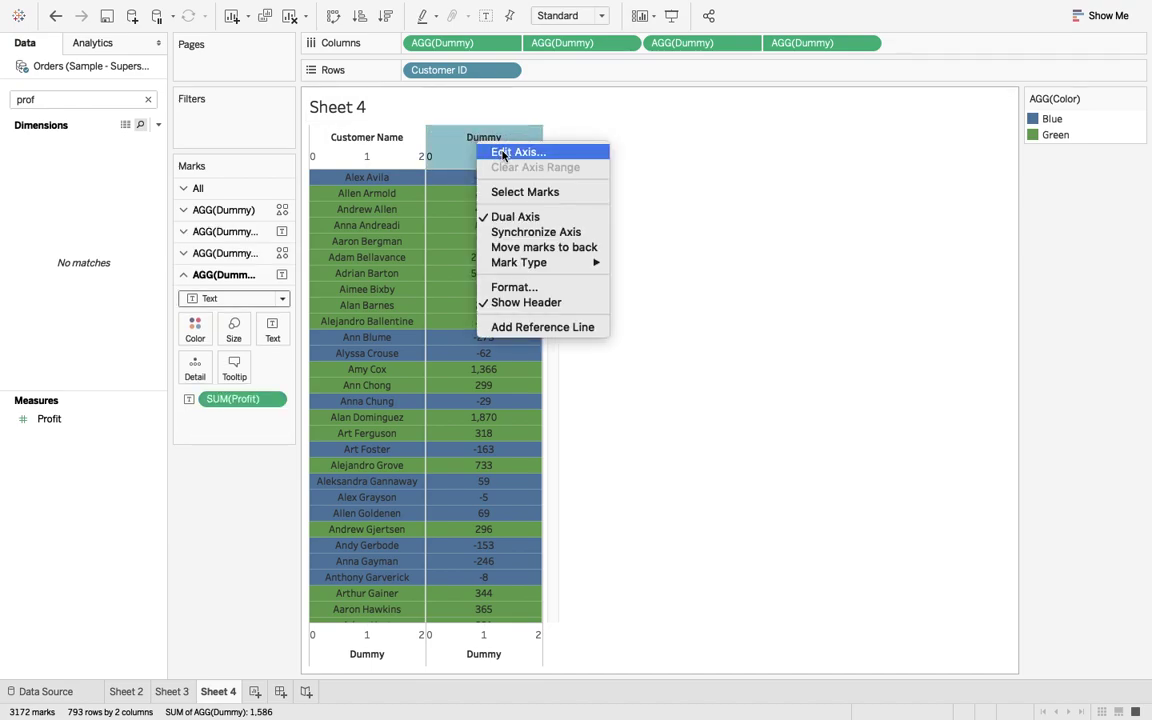
pyautogui.click(503, 154)
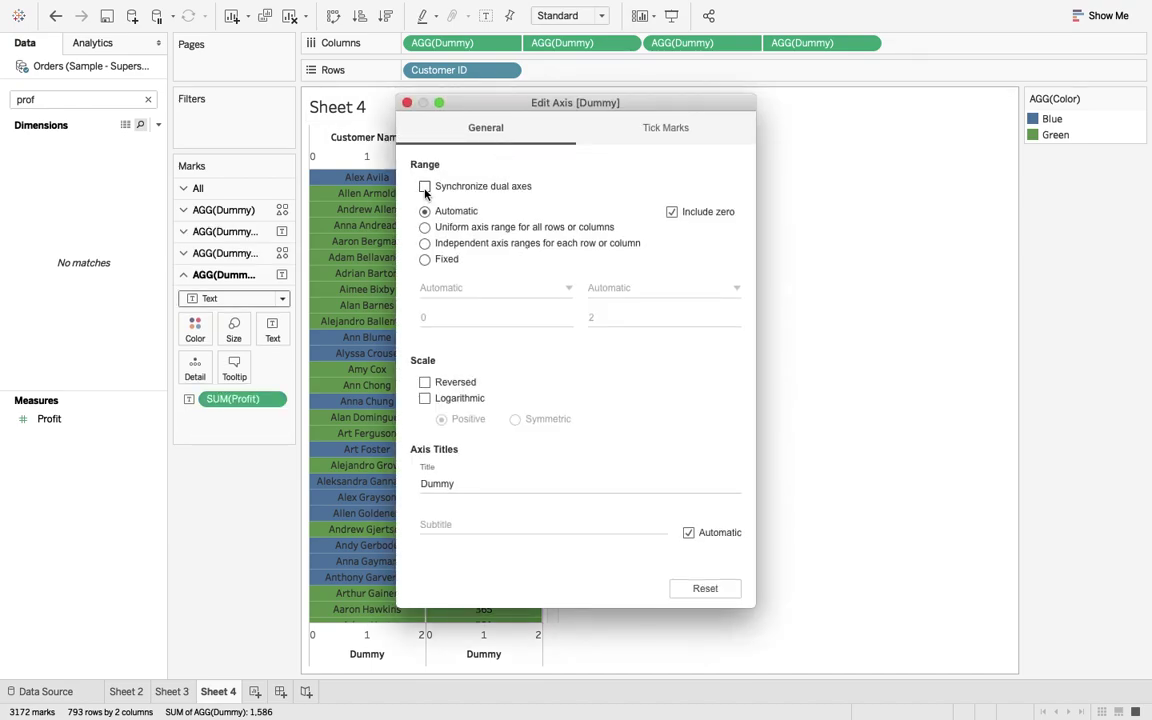
pyautogui.click(425, 187)
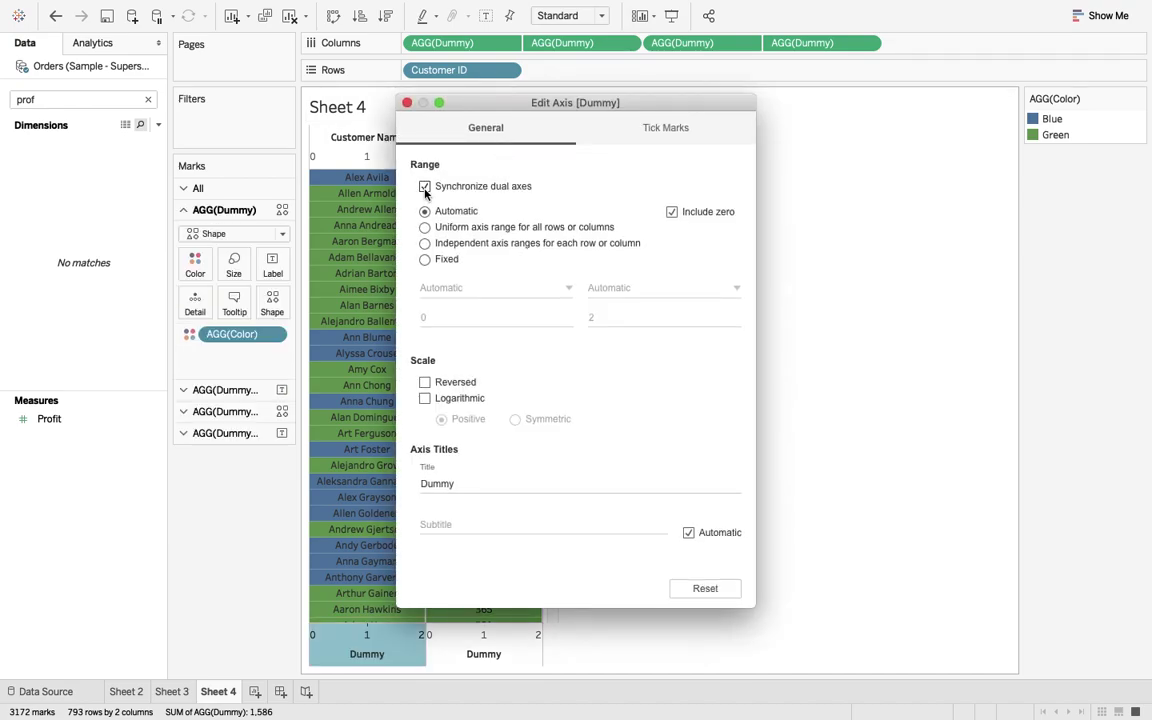
pyautogui.doubleClick(445, 486)
pyautogui.write('Profit')
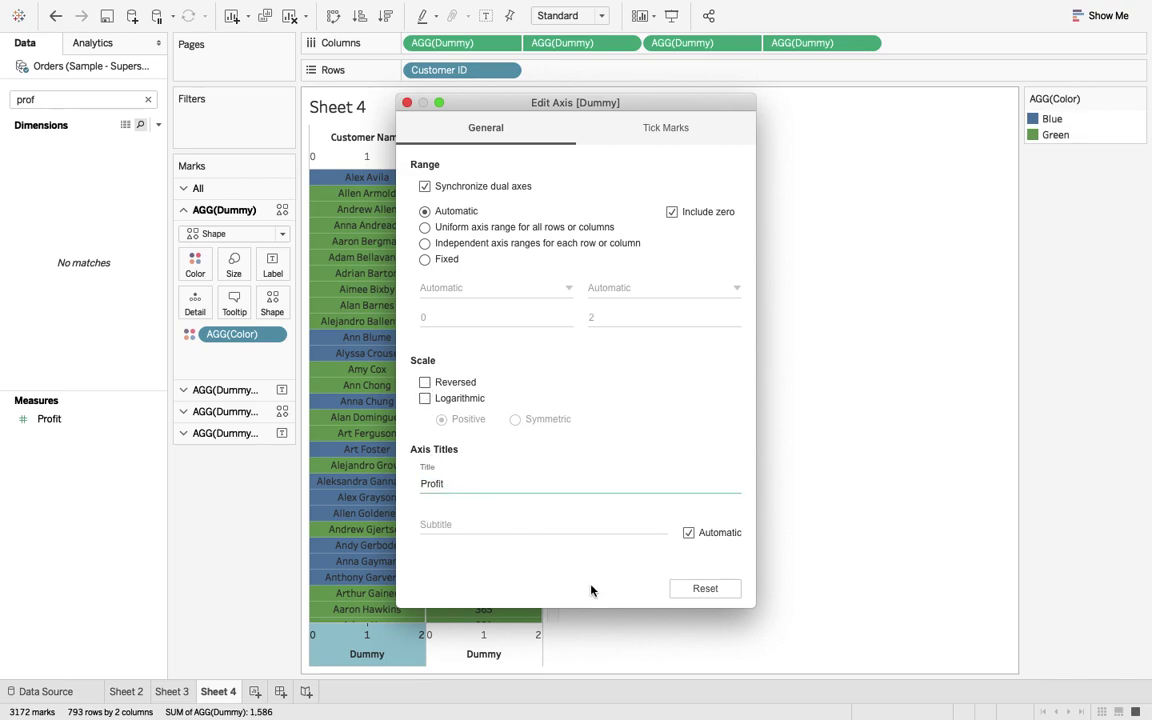
pyautogui.click(407, 103)
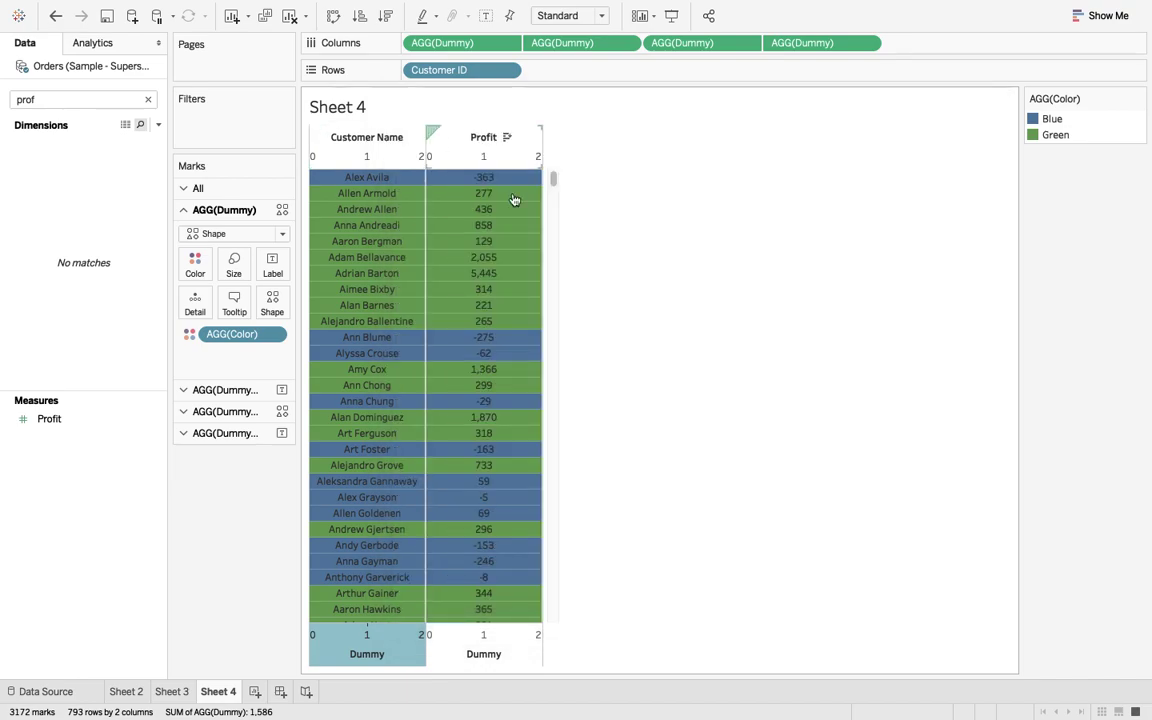
pyautogui.rightClick(366, 160)
pyautogui.click(372, 166)
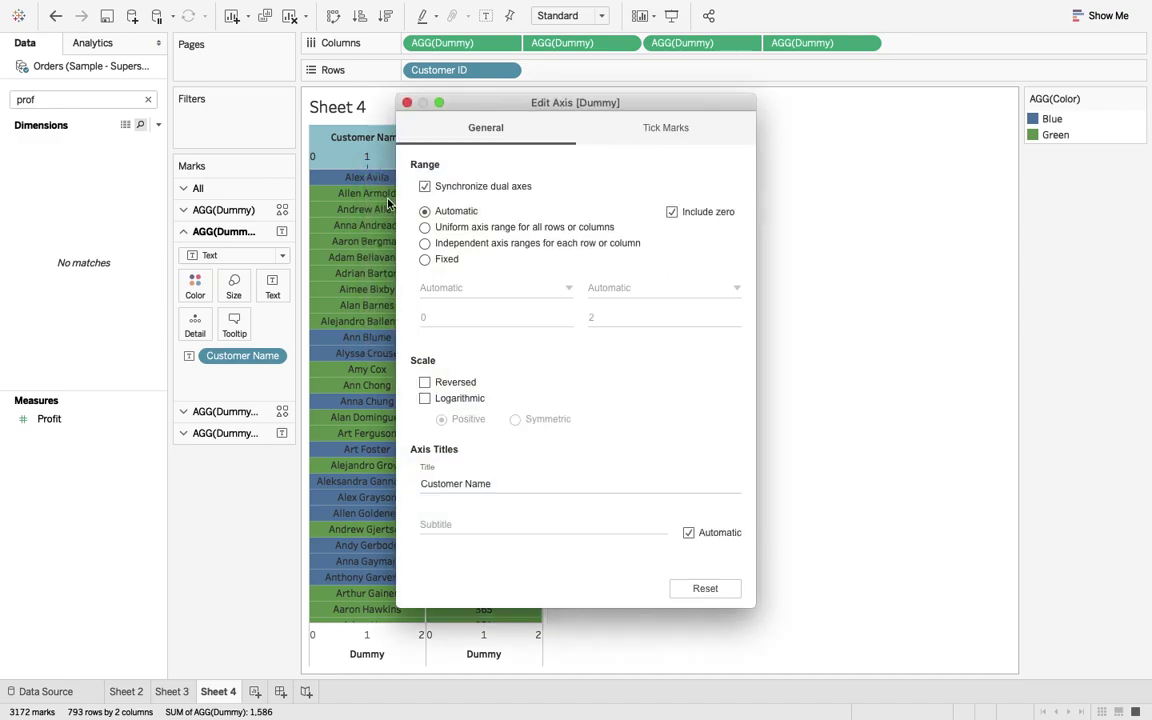
pyautogui.click(407, 102)
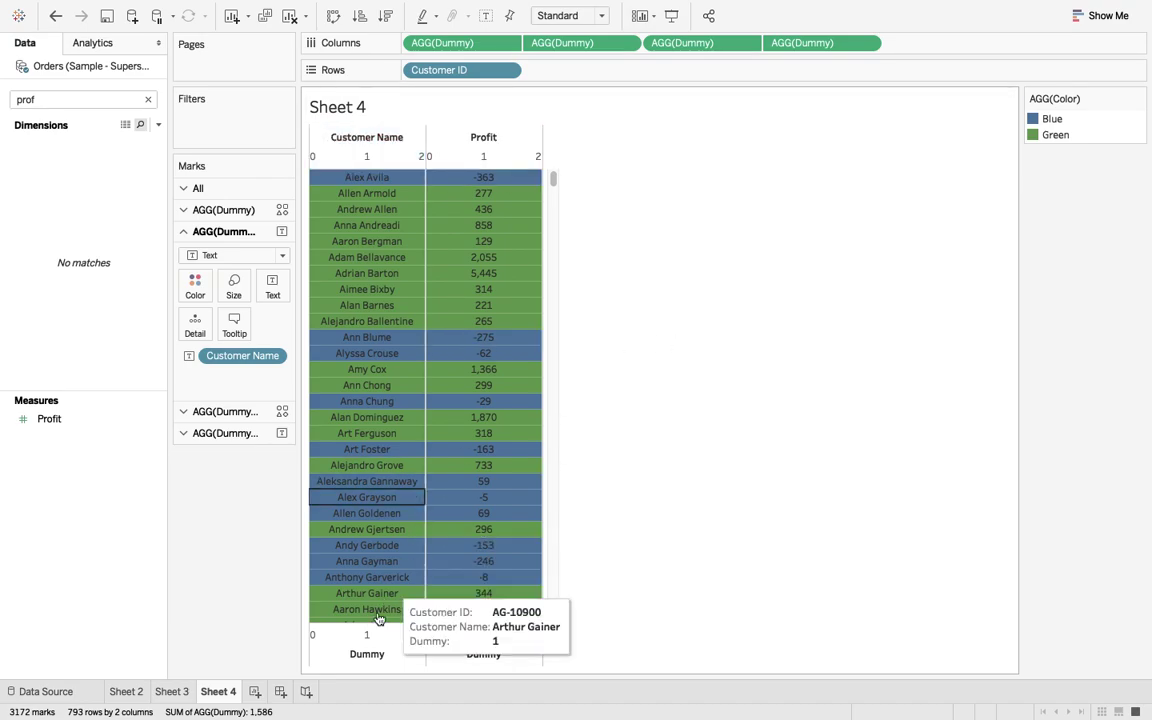
# Clear the title of the bottom Dummy axis under Customer Name.
pyautogui.rightClick(370, 657)
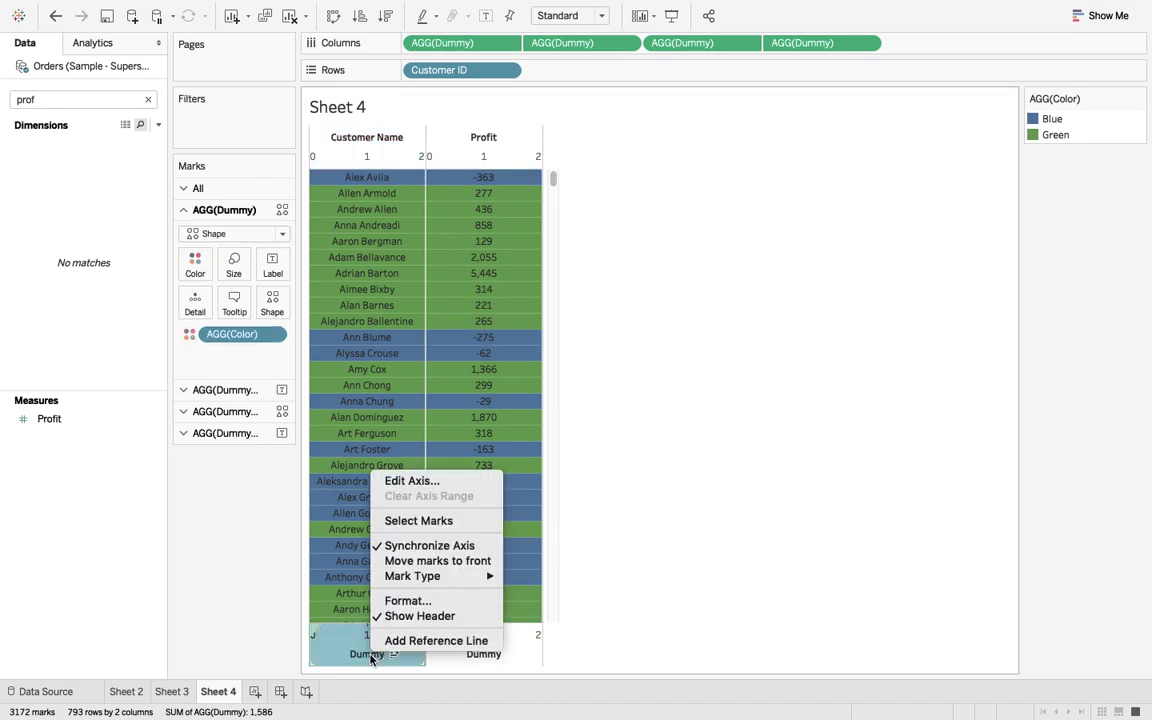
pyautogui.click(418, 482)
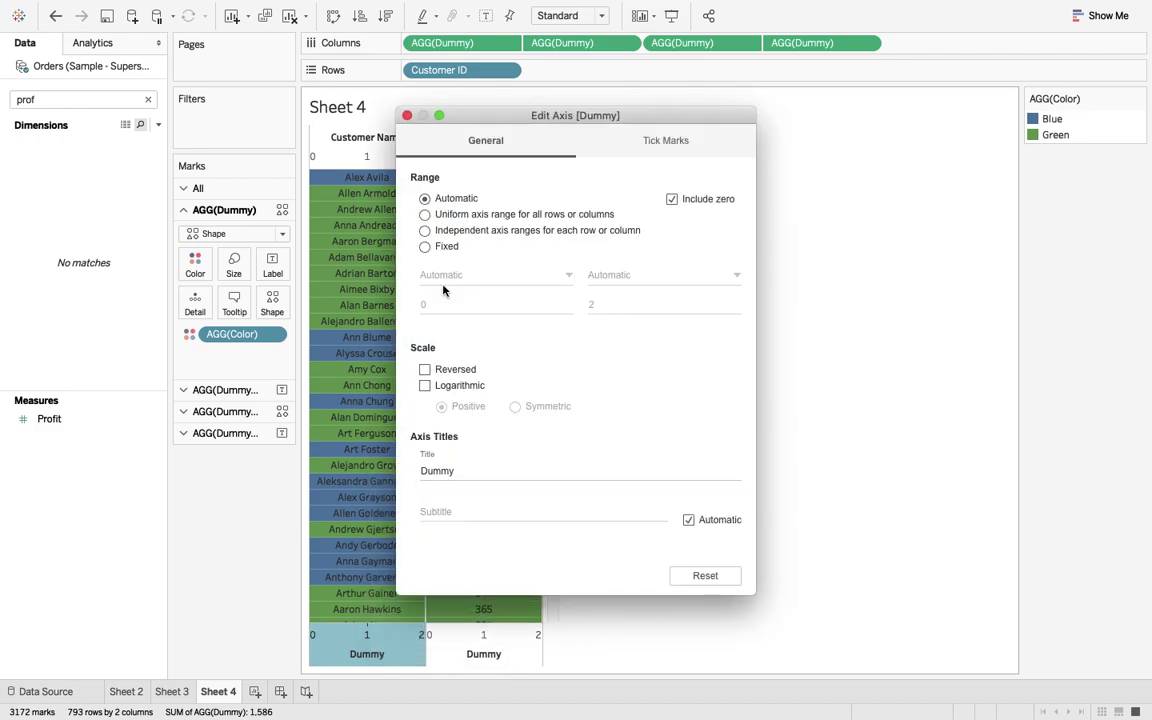
pyautogui.click(431, 475)
pyautogui.doubleClick(443, 473)
pyautogui.press('BackSpace')
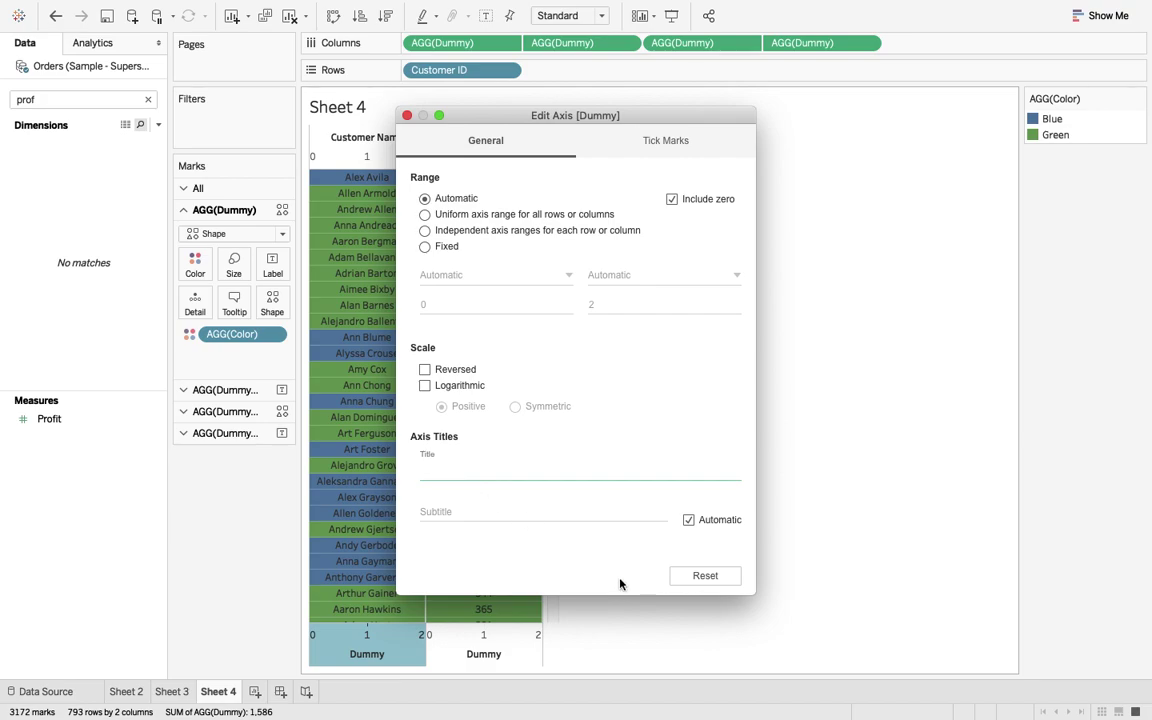
pyautogui.click(407, 116)
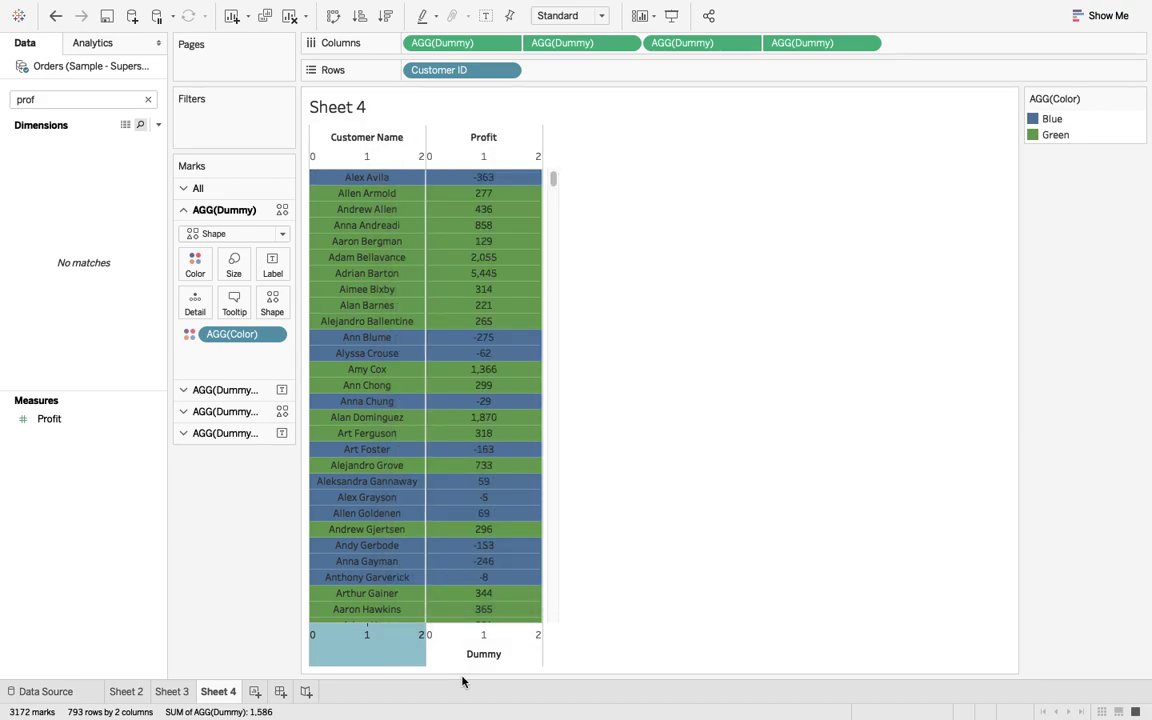
# Clear the bottom Profit-side axis title and set its major tick marks to None.
pyautogui.click(469, 657)
pyautogui.rightClick(469, 657)
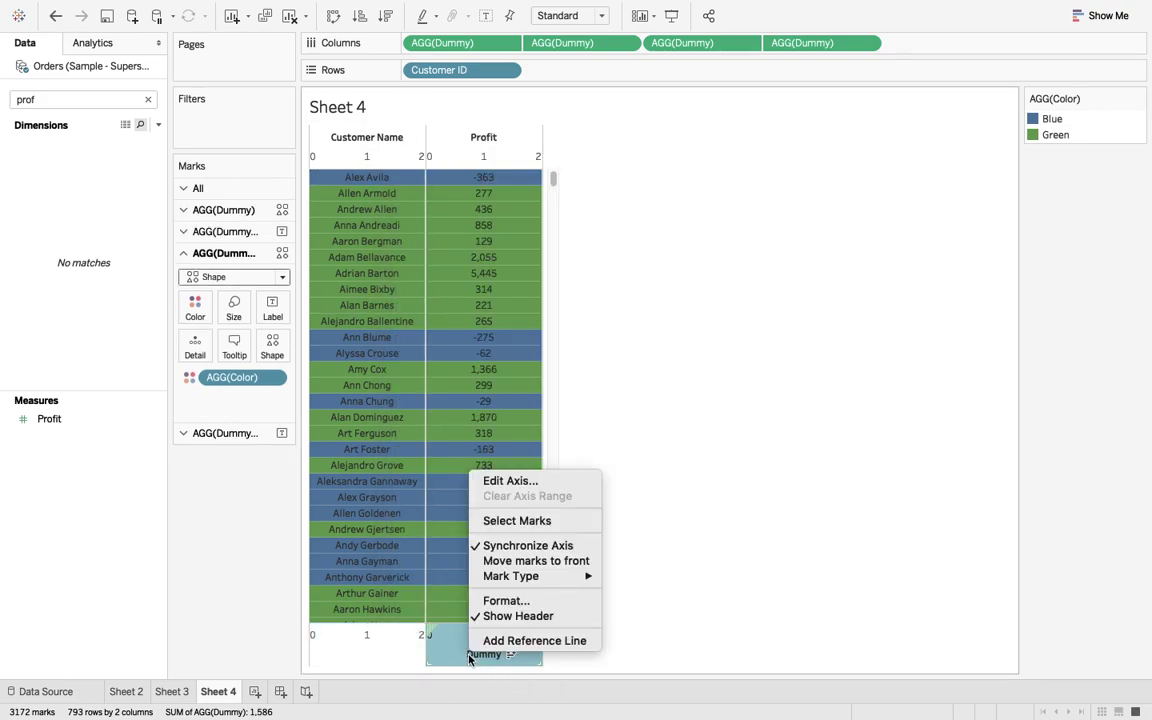
pyautogui.click(494, 483)
pyautogui.click(446, 472)
pyautogui.doubleClick(446, 472)
pyautogui.press('BackSpace')
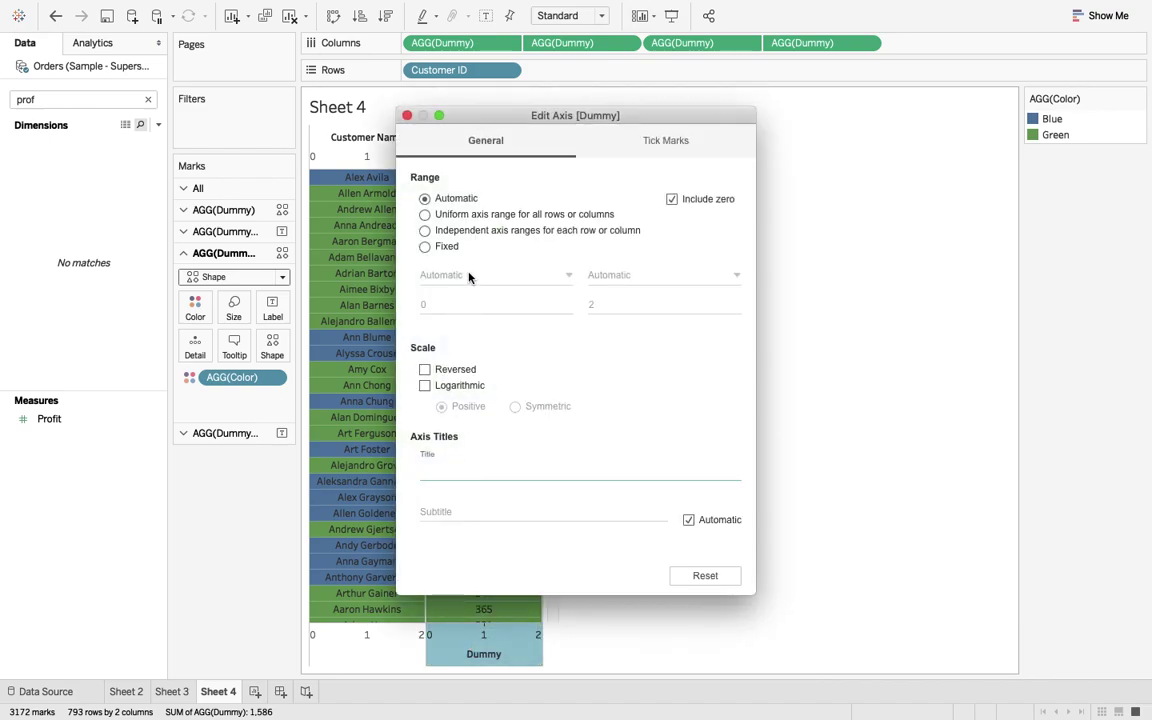
pyautogui.click(663, 144)
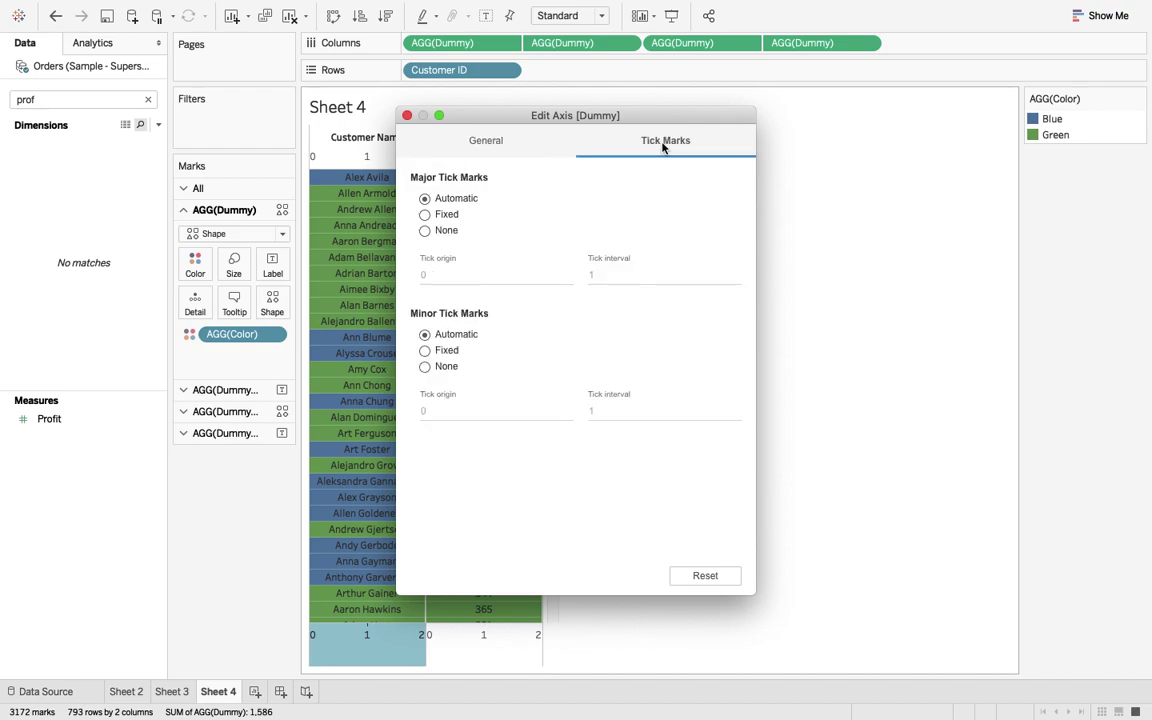
pyautogui.click(425, 230)
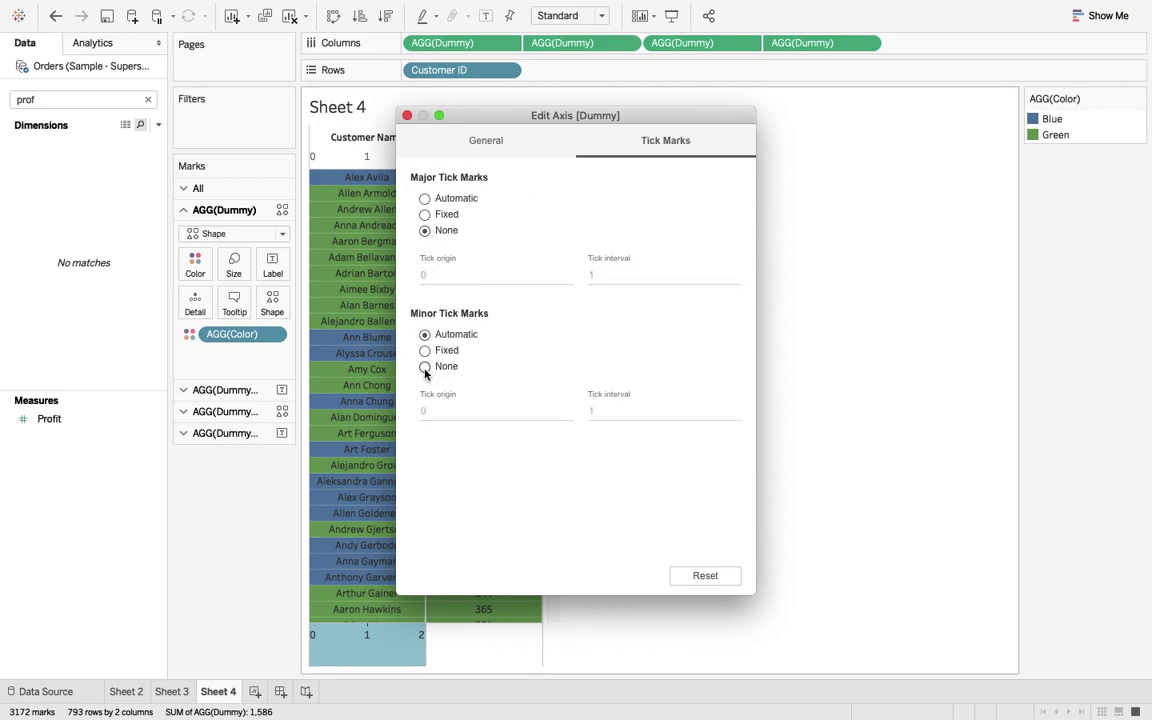
pyautogui.click(407, 117)
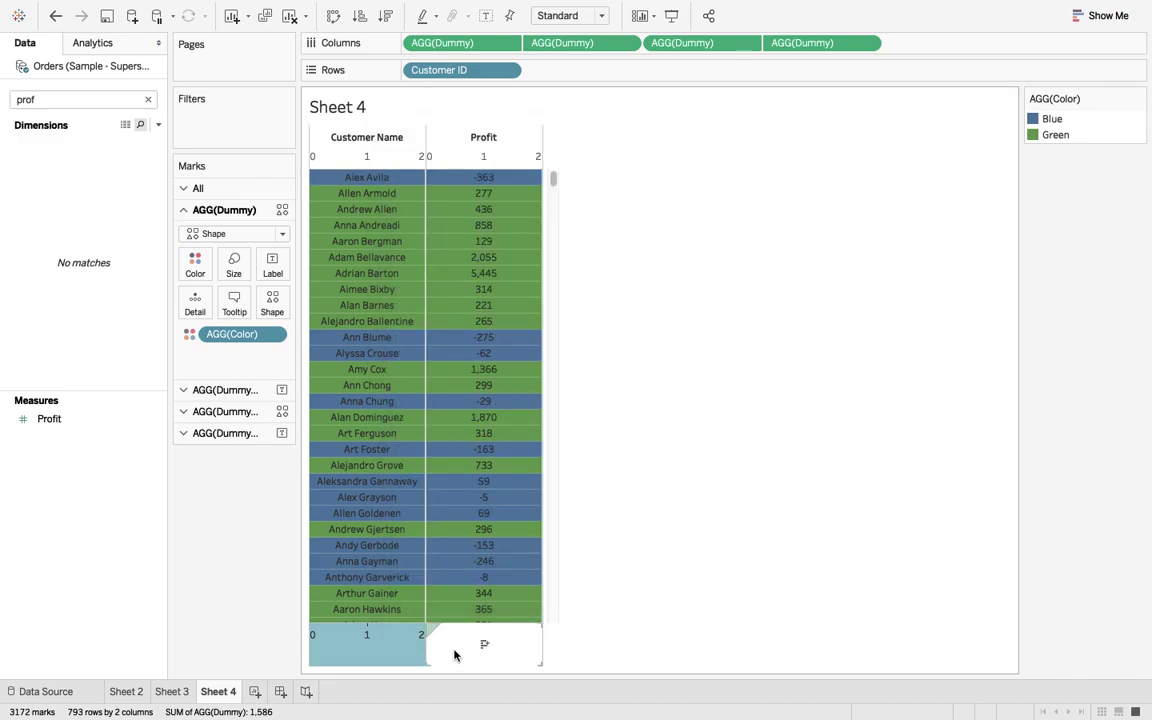
# Set major and minor tick marks to None on the bottom Customer Name axis.
pyautogui.click(396, 651)
pyautogui.rightClick(396, 651)
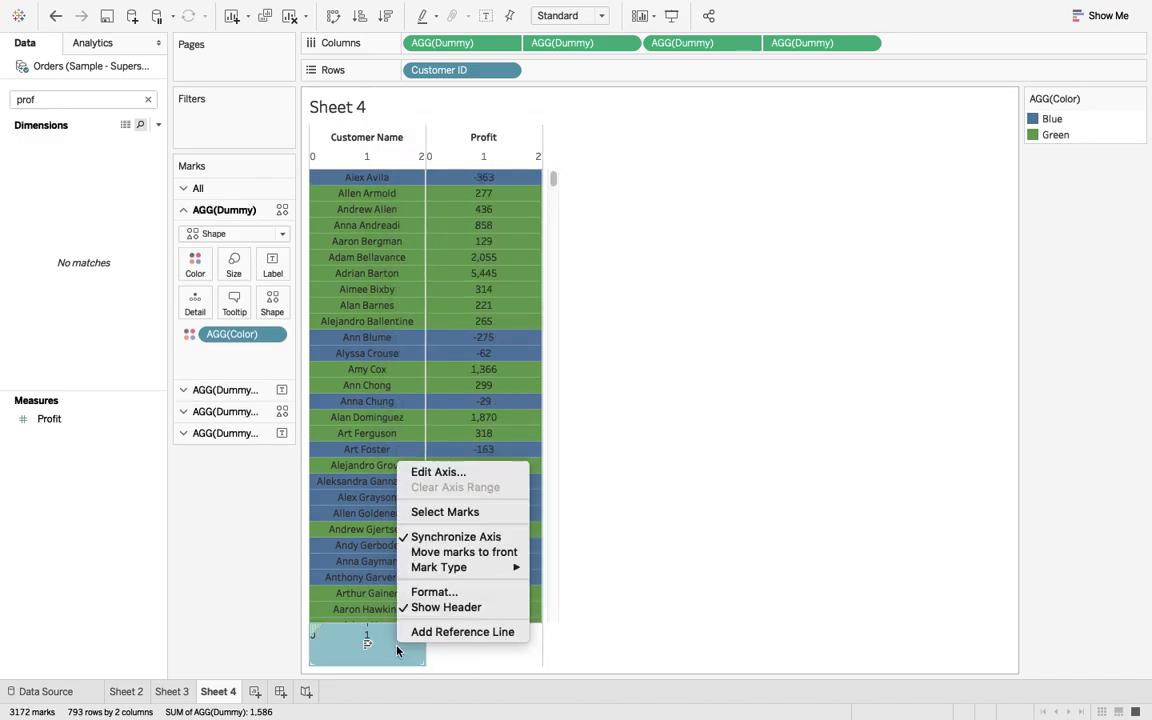
pyautogui.click(430, 473)
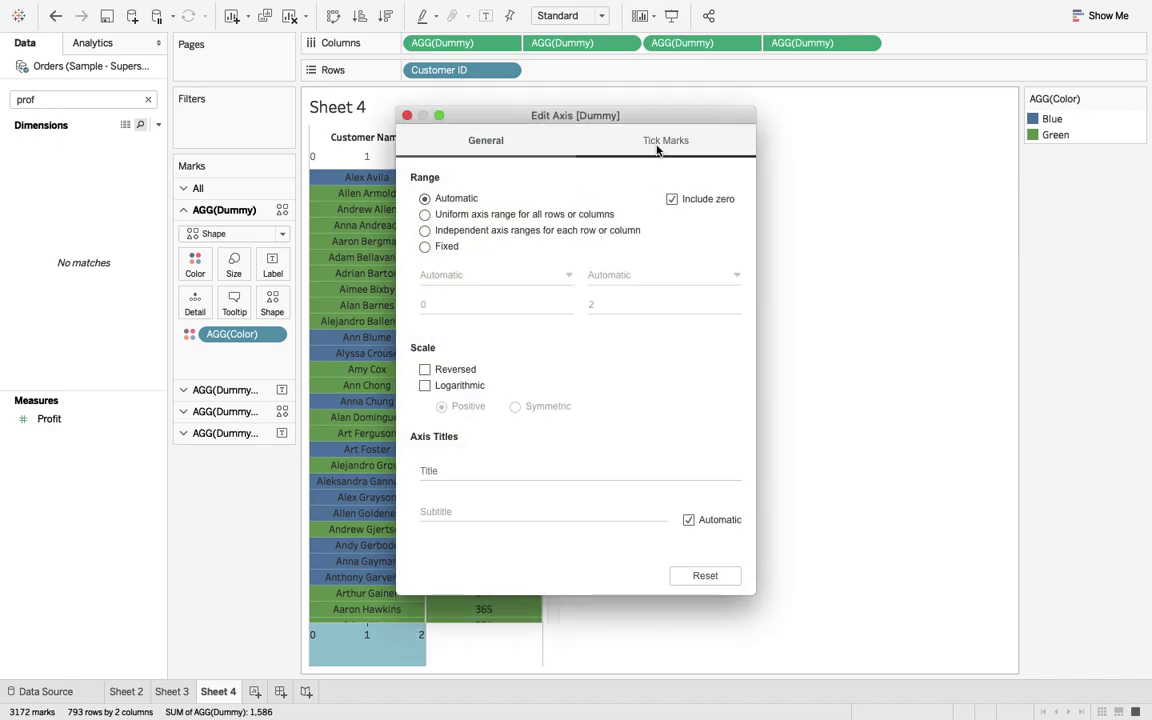
pyautogui.click(659, 145)
pyautogui.click(425, 230)
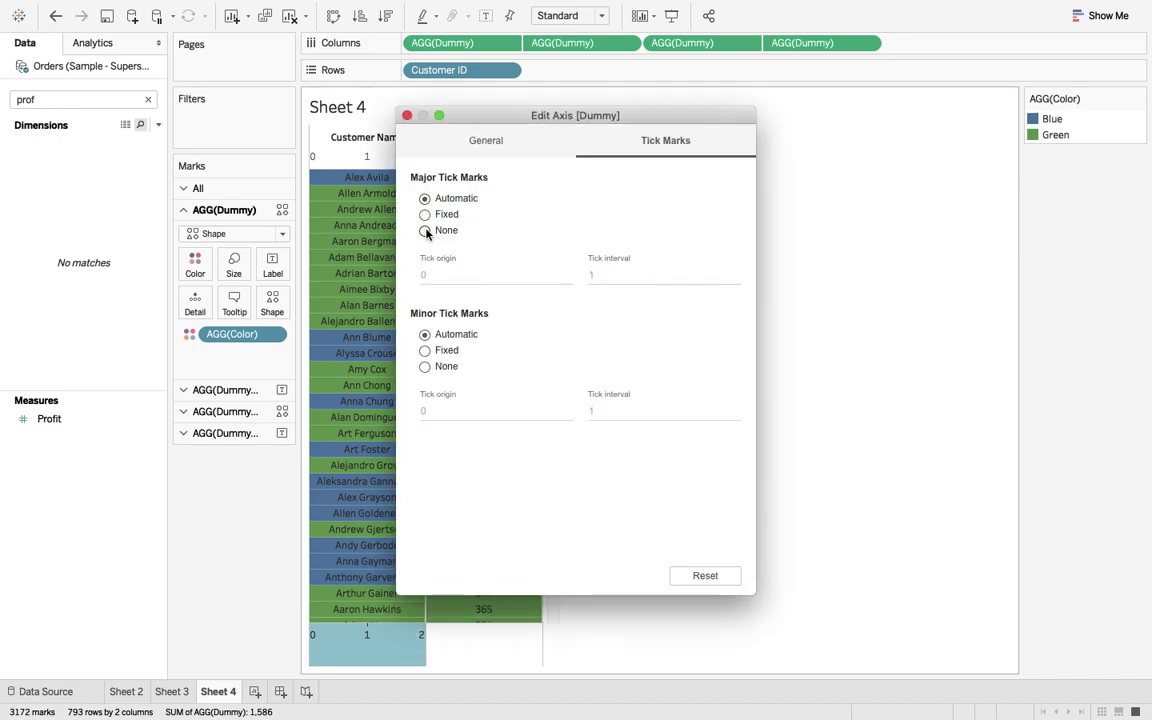
pyautogui.click(425, 368)
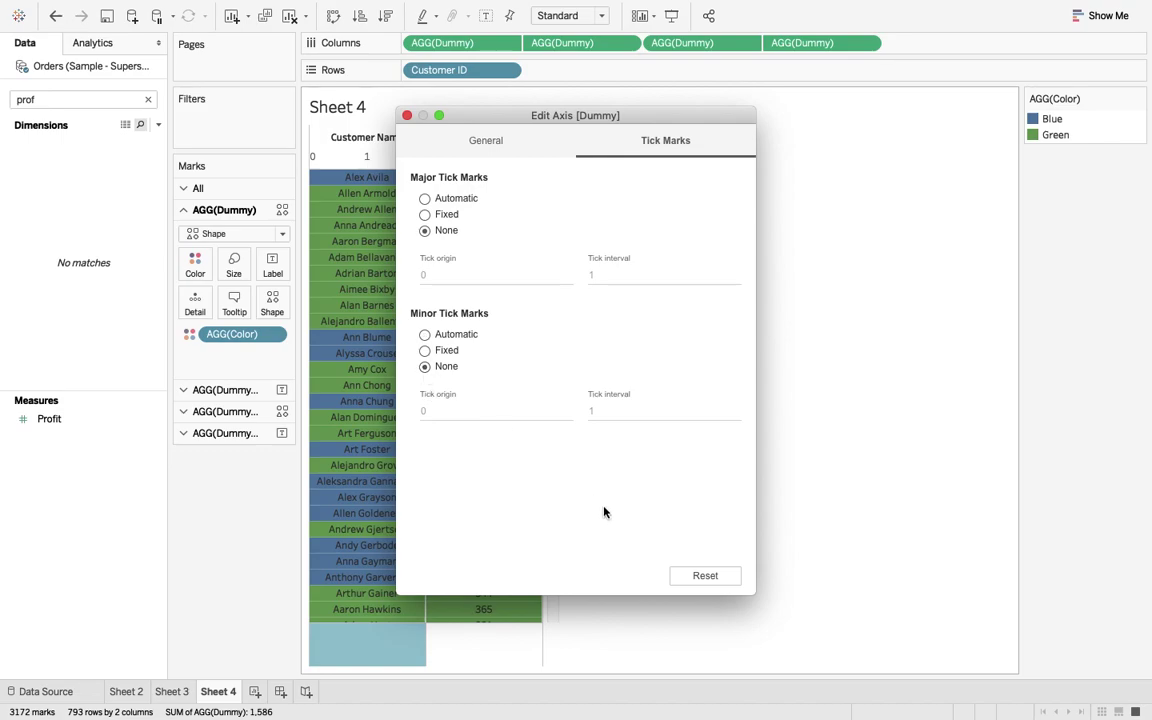
pyautogui.click(407, 115)
# Set major and minor tick marks to None on the top Customer Name axis.
pyautogui.rightClick(364, 158)
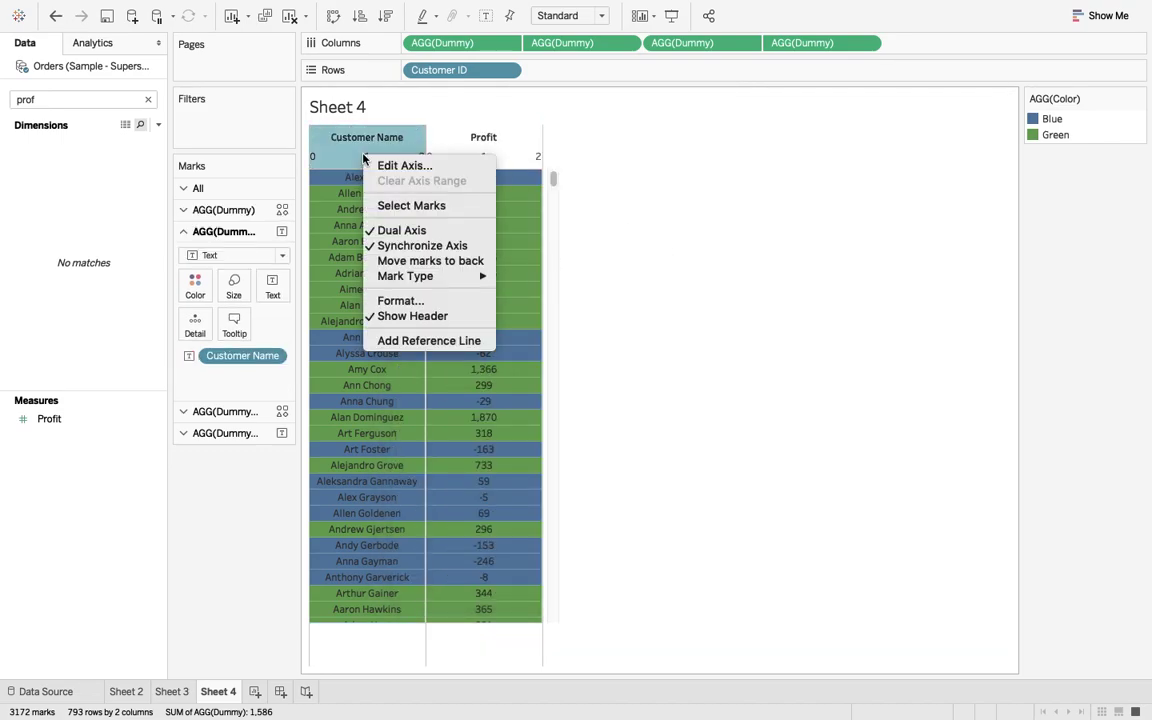
pyautogui.click(390, 165)
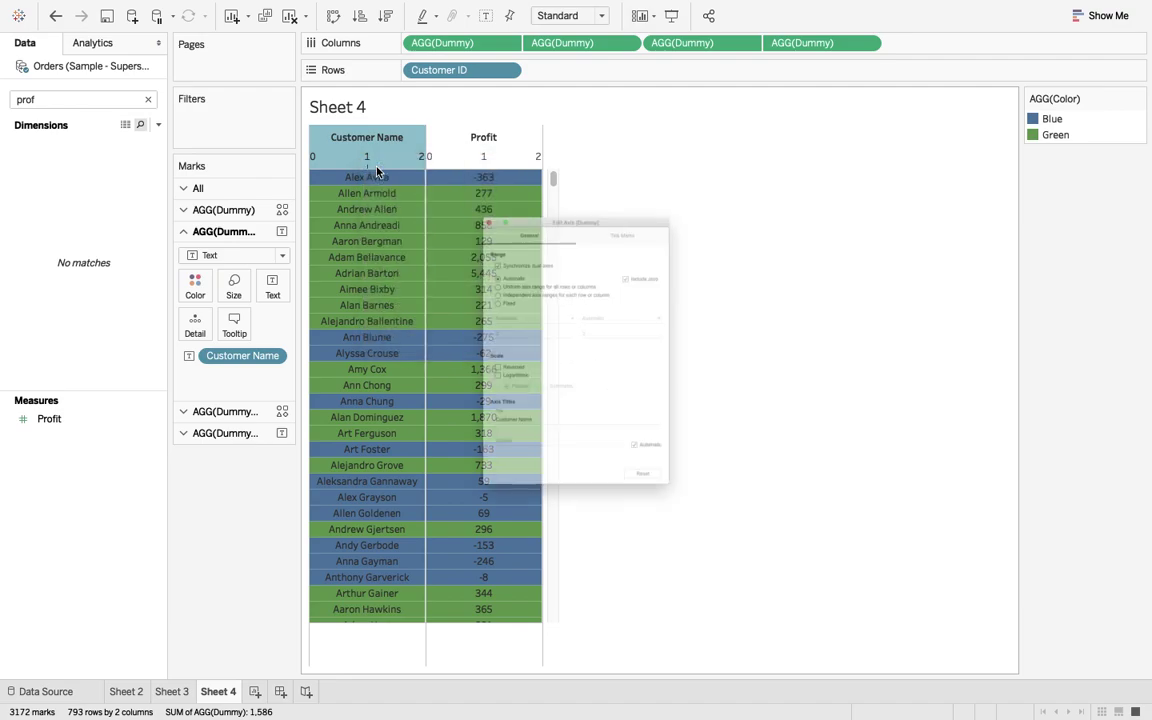
pyautogui.click(656, 130)
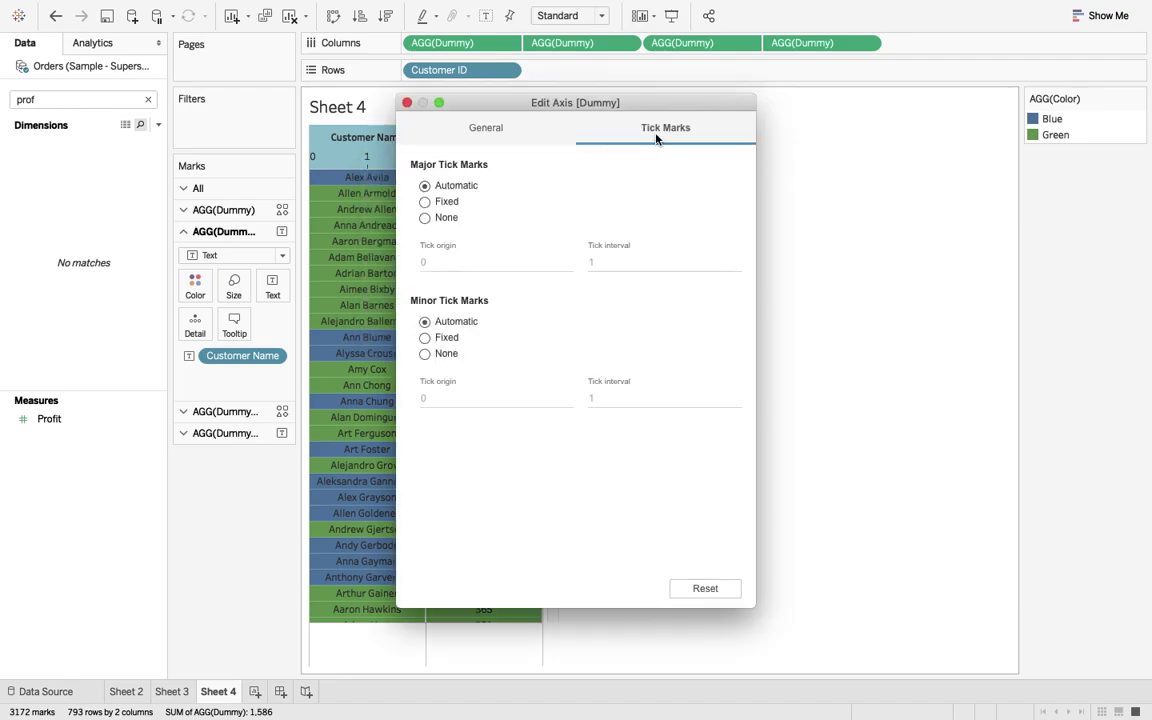
pyautogui.click(427, 218)
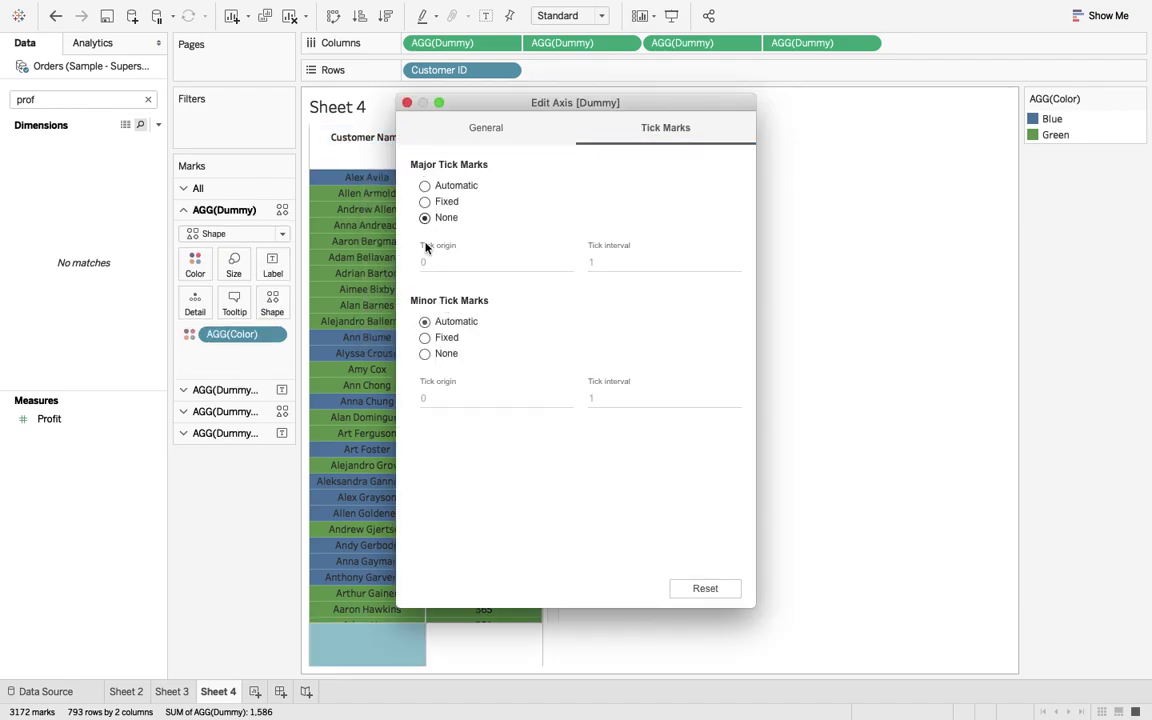
pyautogui.click(426, 354)
pyautogui.click(407, 102)
# Set the top Profit axis tick marks to None.
pyautogui.rightClick(460, 157)
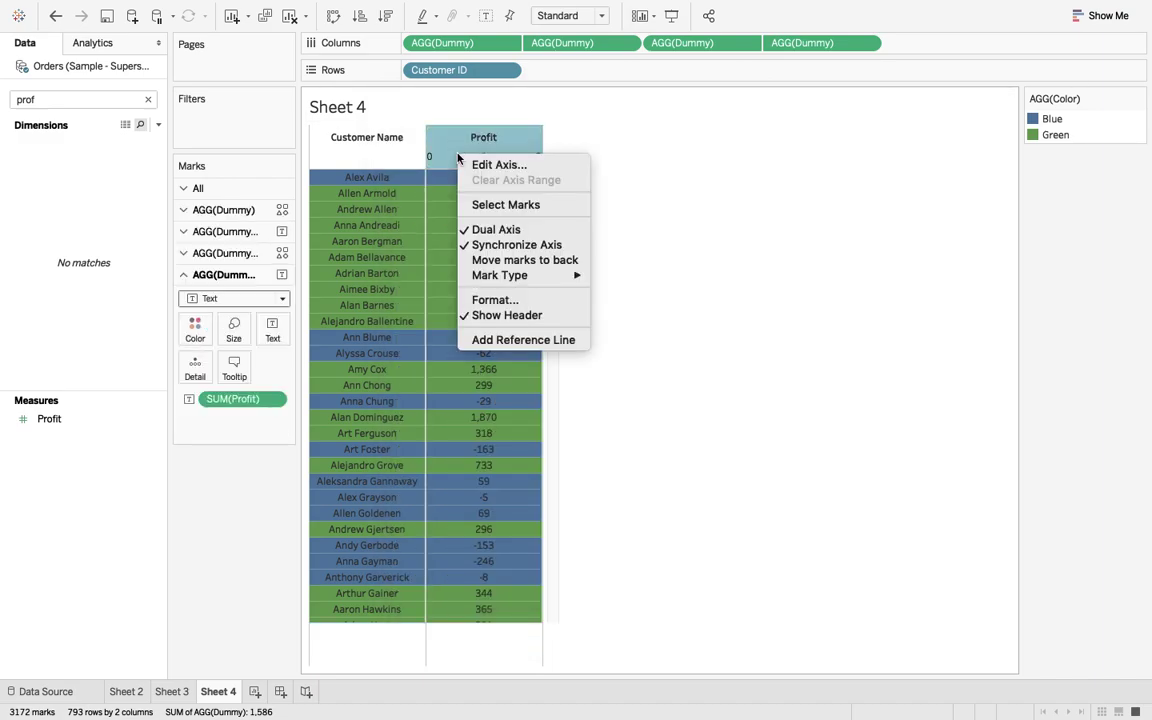
pyautogui.click(466, 165)
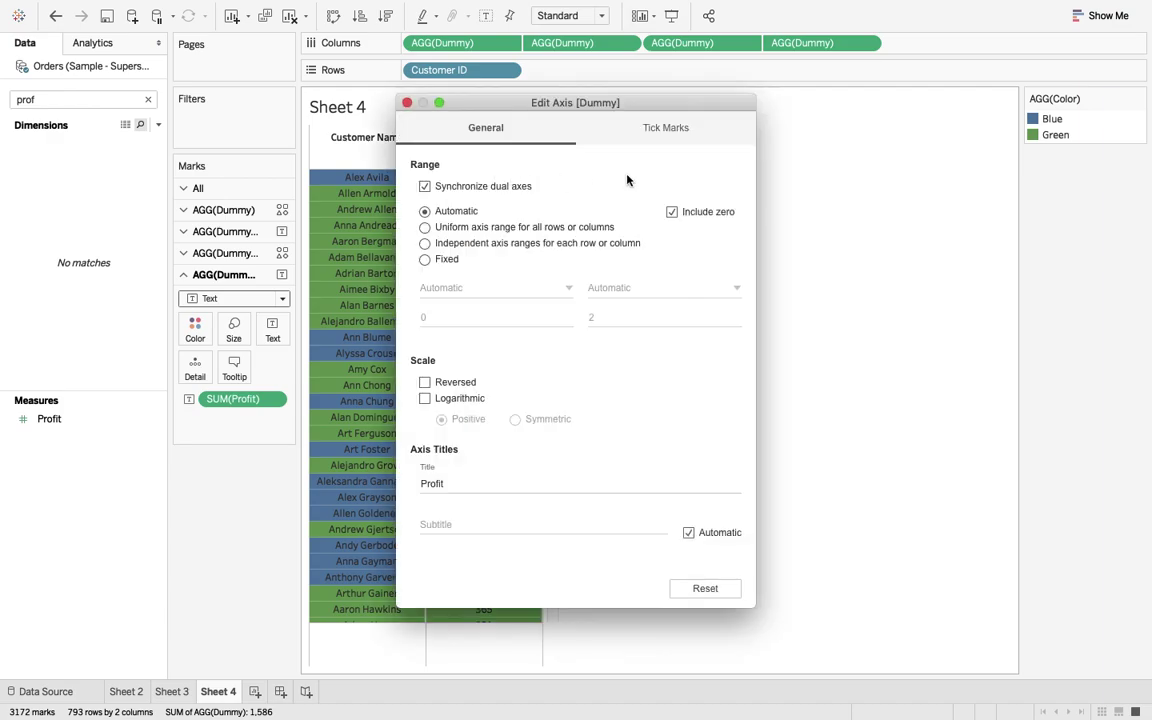
pyautogui.click(666, 130)
pyautogui.click(425, 218)
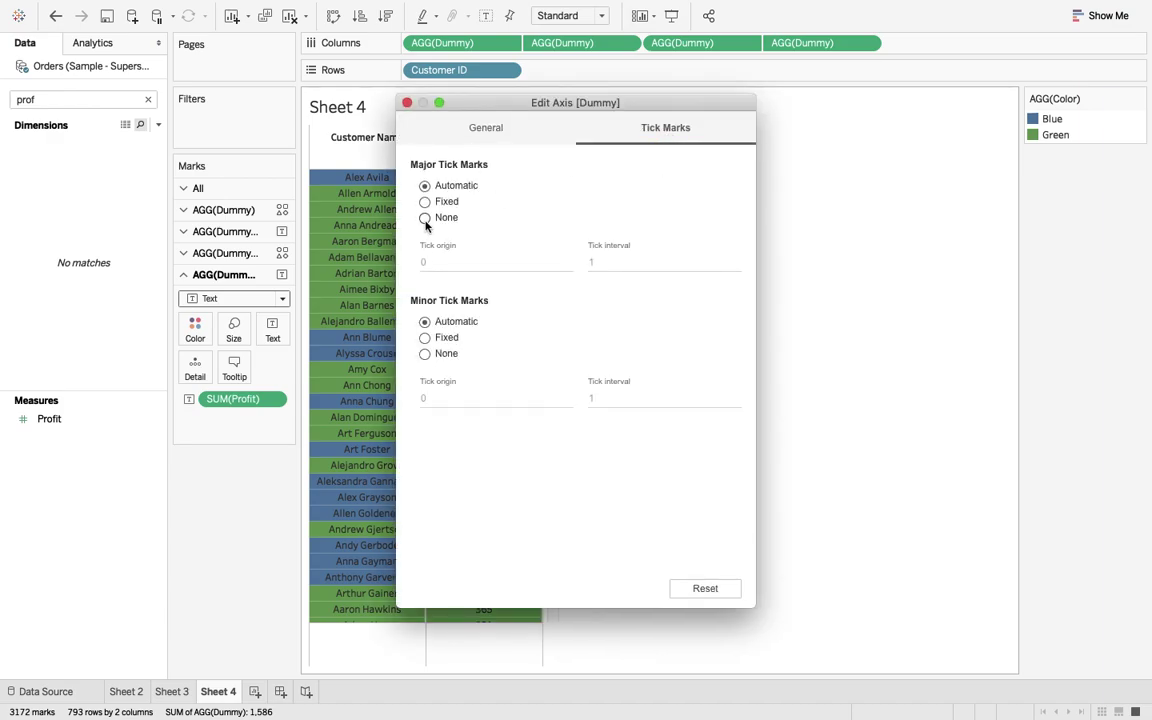
pyautogui.click(407, 103)
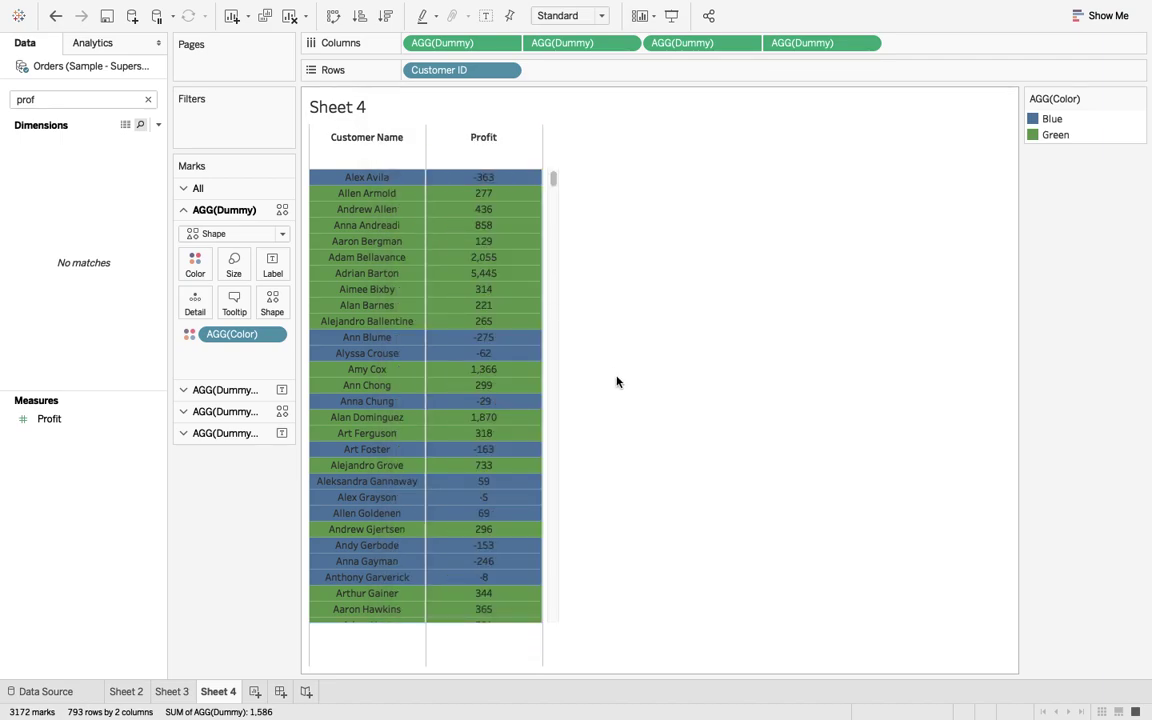
pyautogui.moveTo(501, 293)
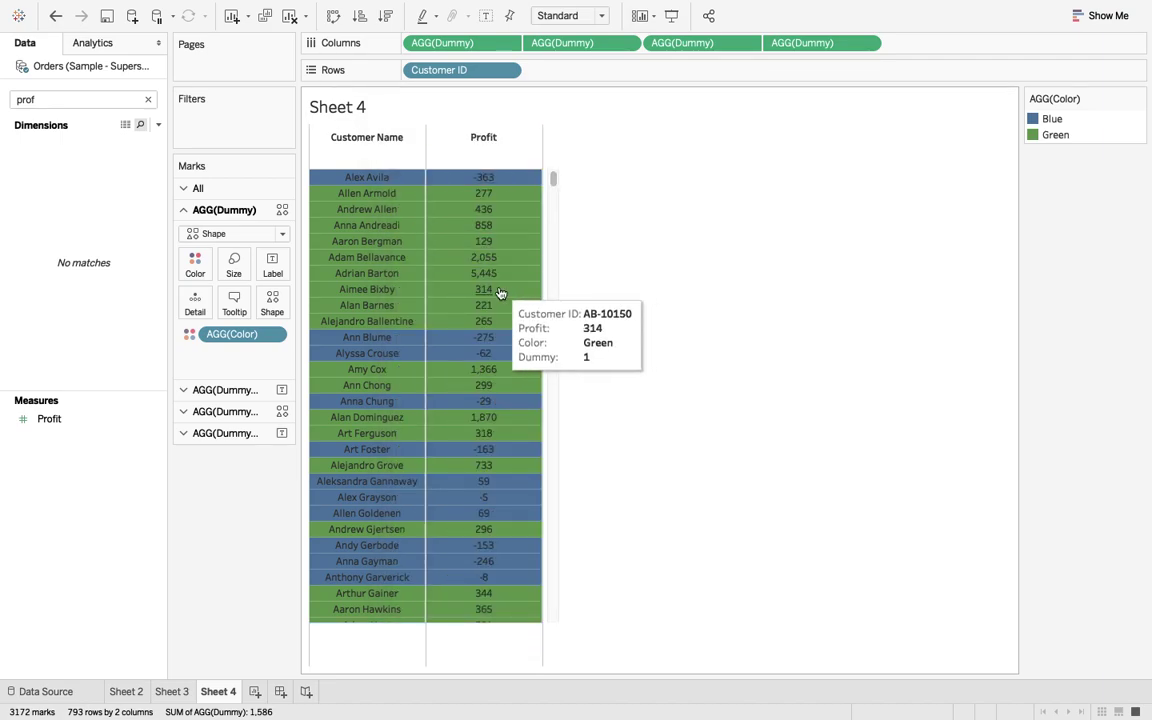
pyautogui.moveTo(455, 192)
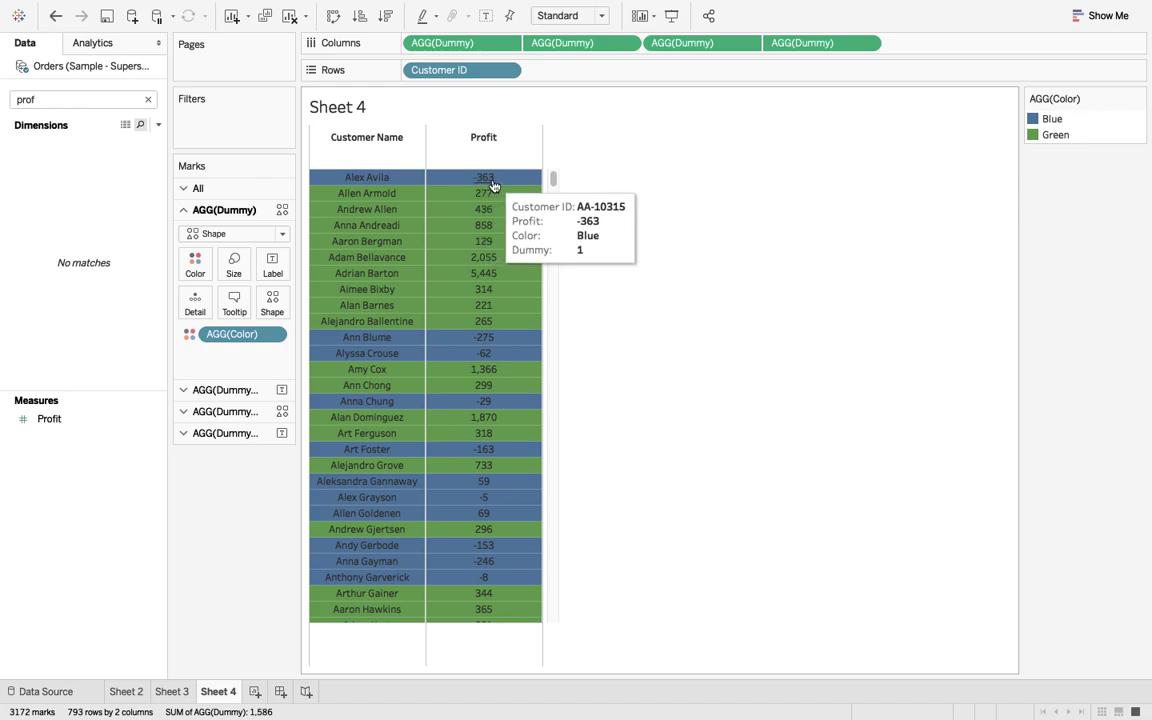
pyautogui.moveTo(489, 200)
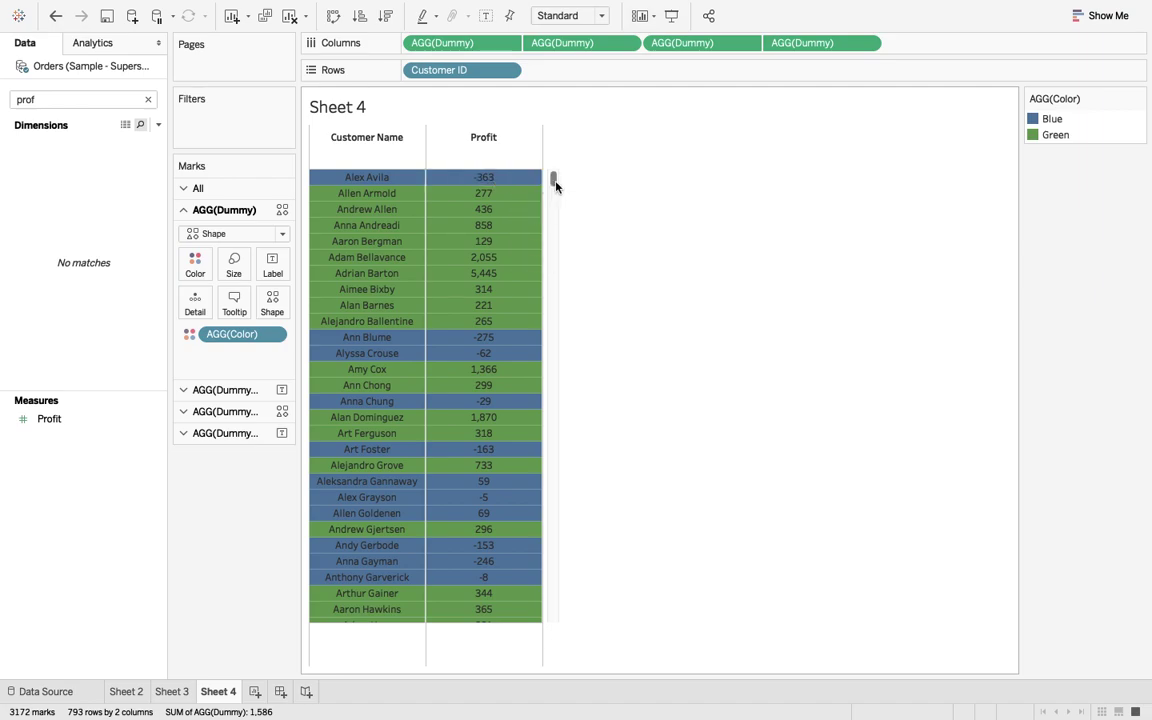
pyautogui.moveTo(552, 180)
pyautogui.mouseDown()
pyautogui.moveTo(563, 265)
pyautogui.moveTo(551, 178)
pyautogui.mouseUp()
pyautogui.click(172, 692)
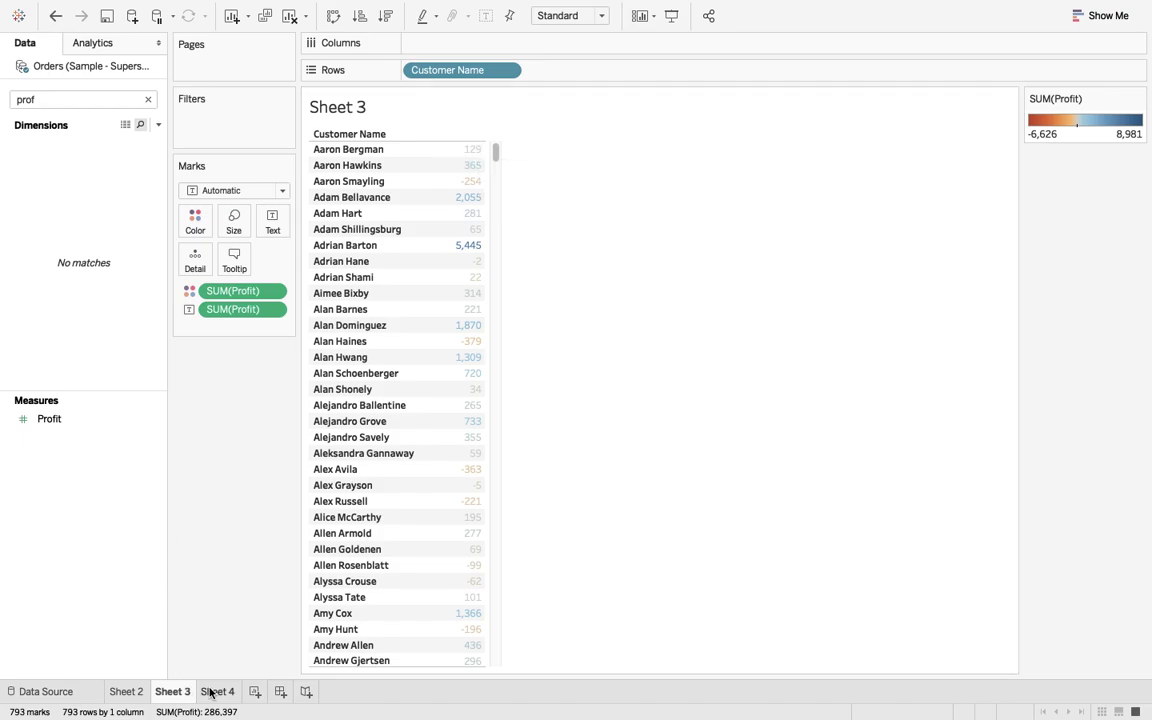
pyautogui.click(216, 692)
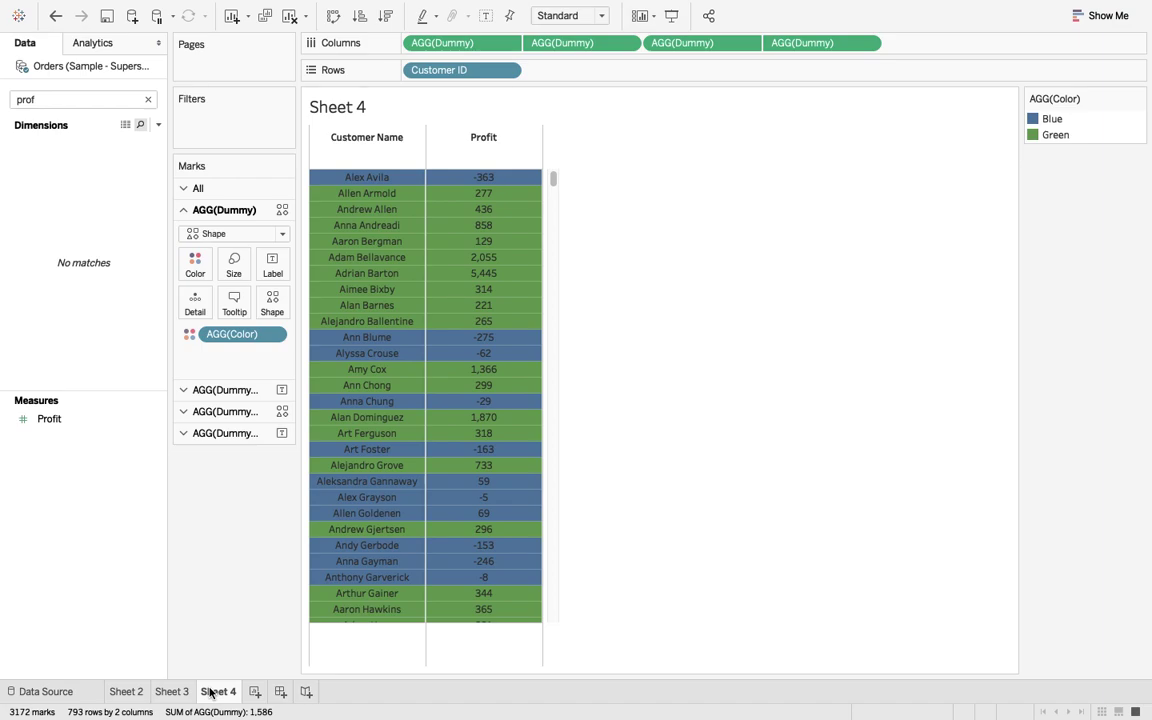
pyautogui.press('super+Tab')
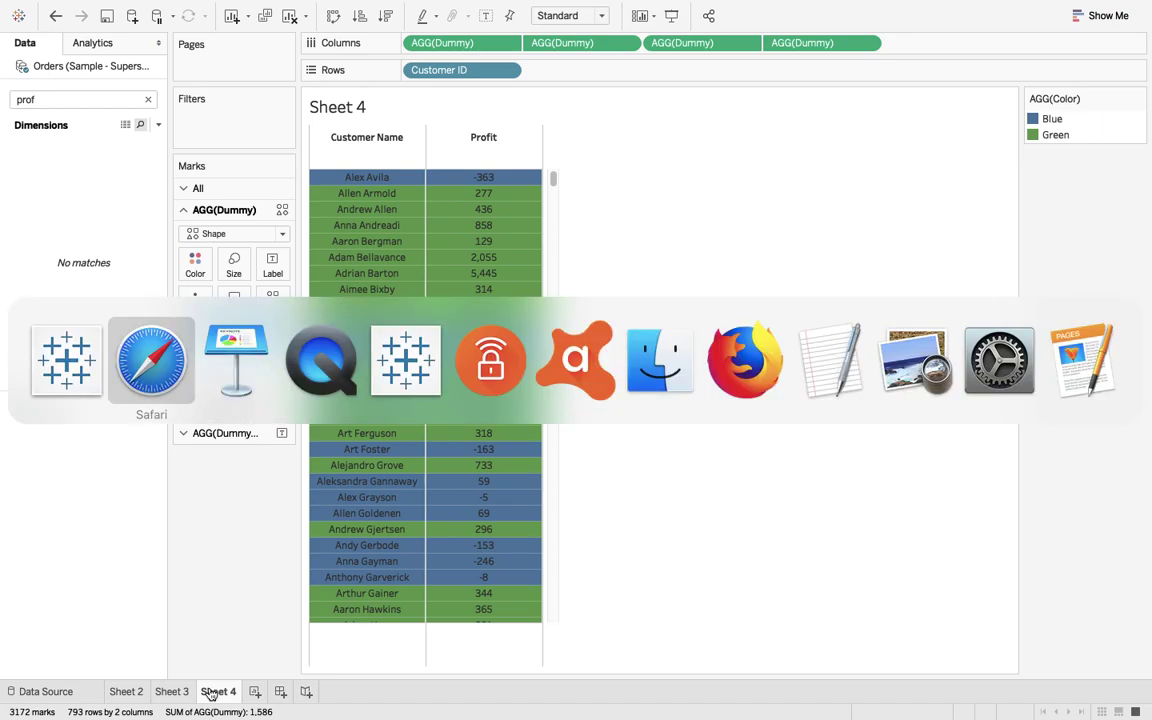
pyautogui.press('super+Tab')
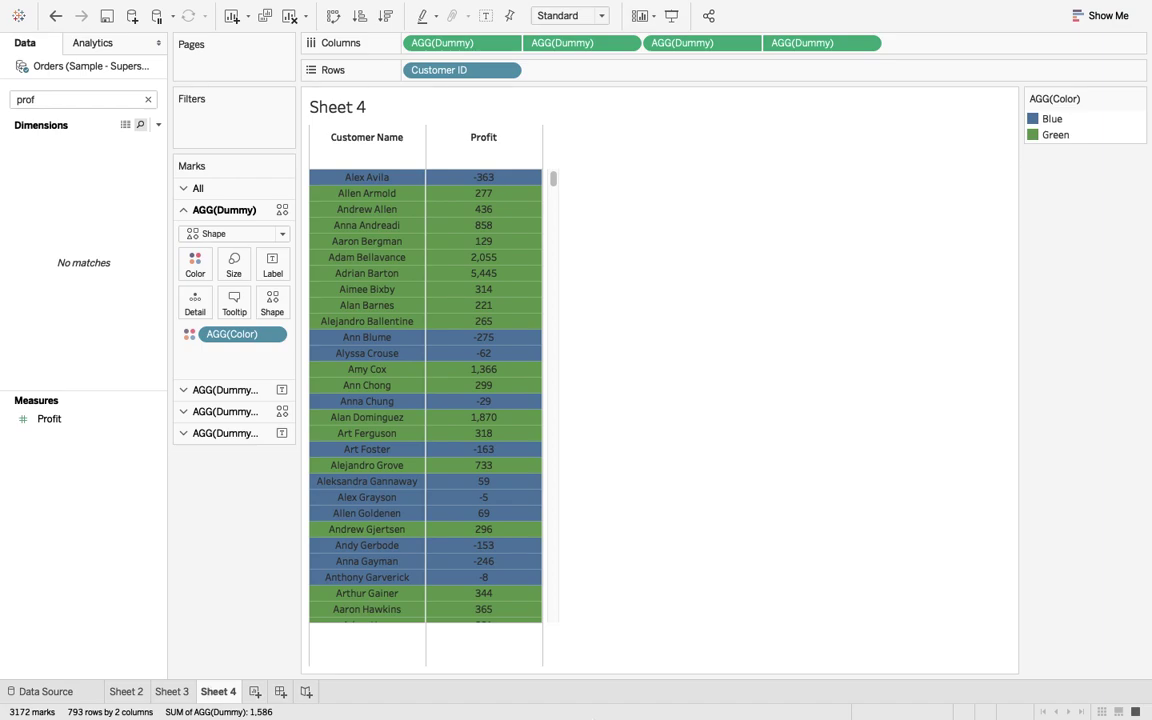
pyautogui.moveTo(677, 698)
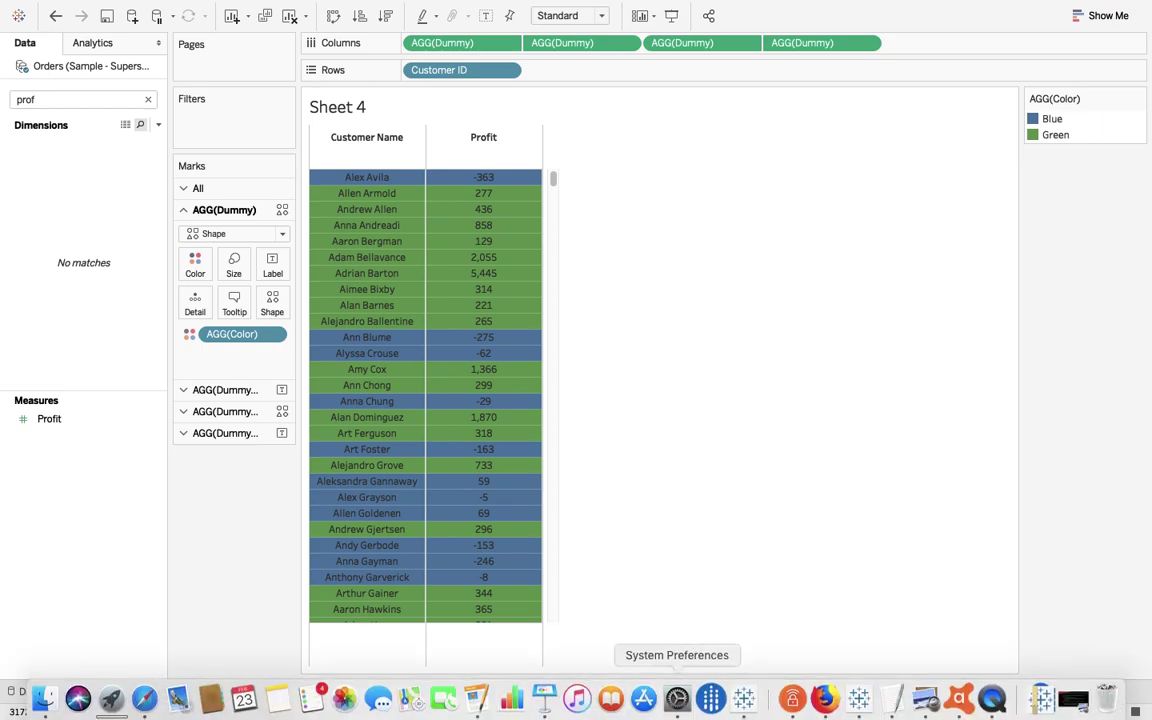
pyautogui.rightClick(991, 703)
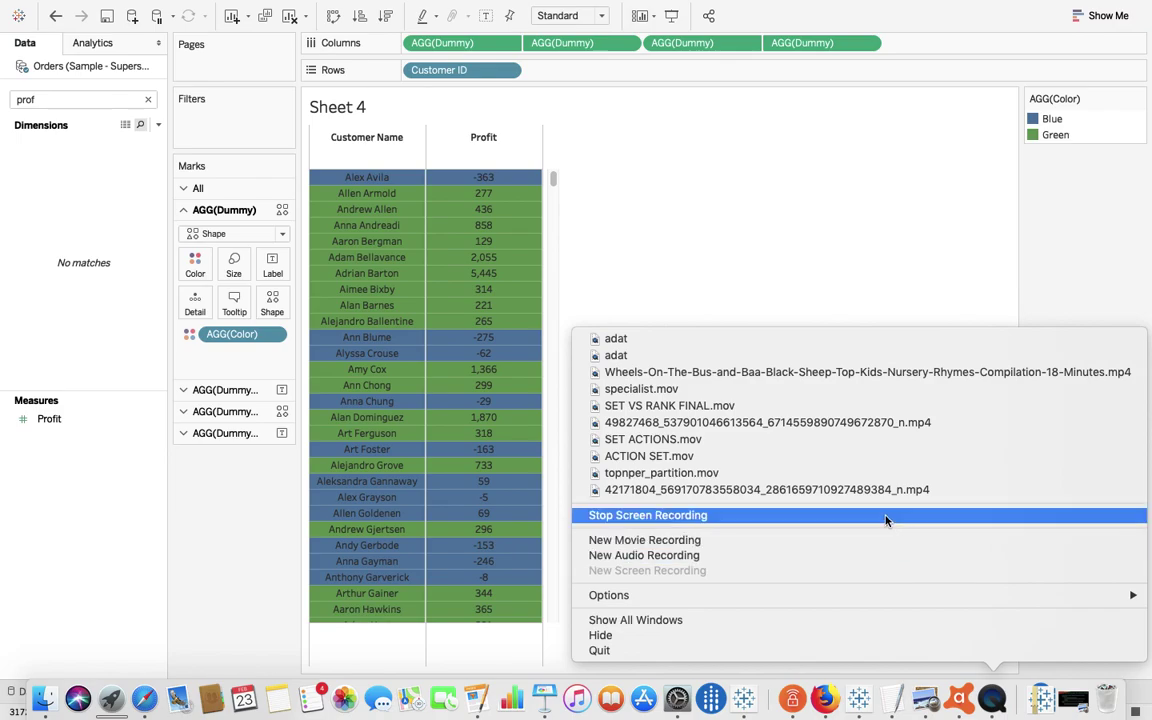